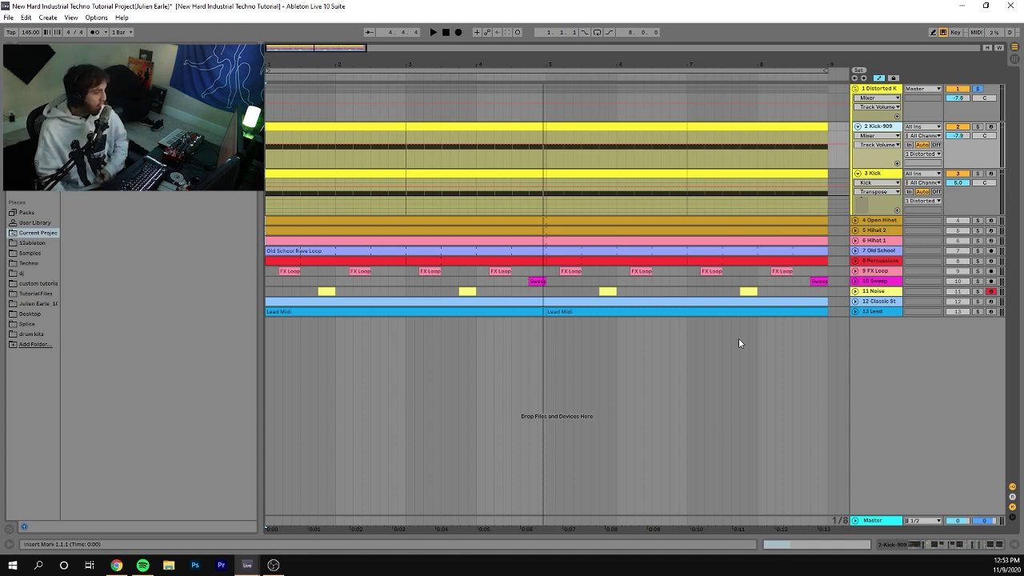
Step: Select the Kick-909 and Kick clips from bar 1 to bar 9 and loop that selection
click(720, 177)
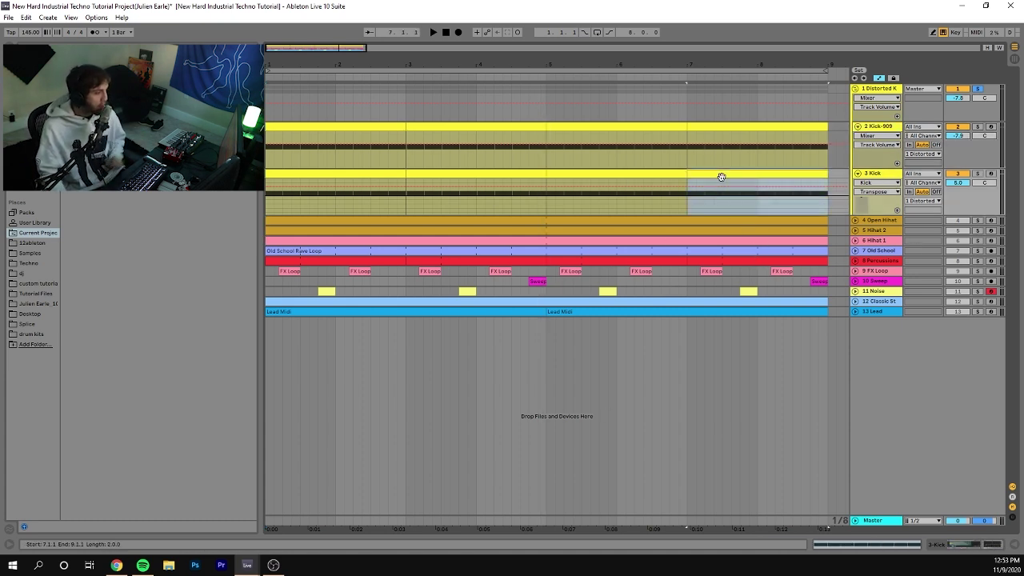
shift+click(365, 122)
key(ctrl+l)
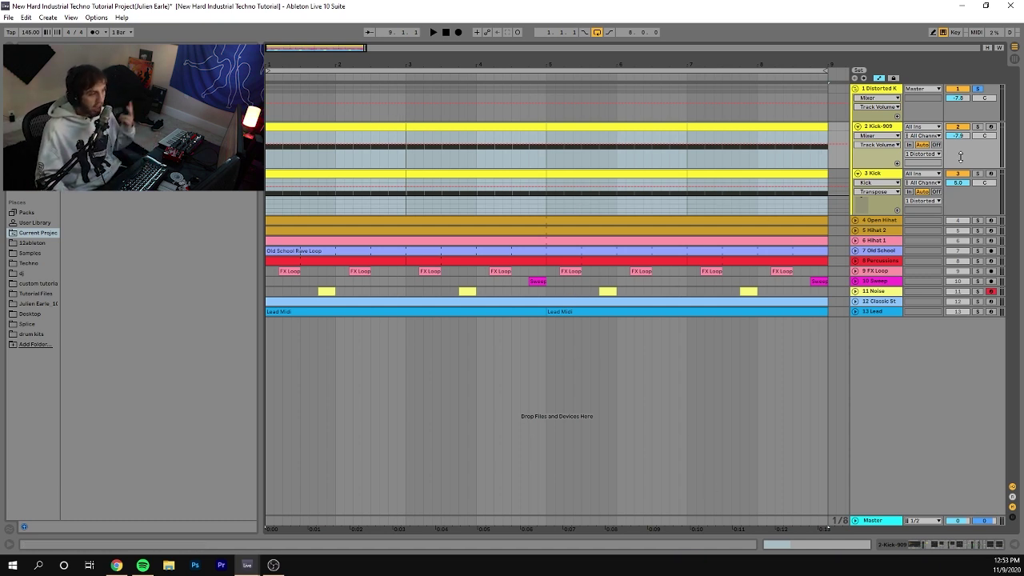
Step: Audition the two kick layers separately, soloing the Kick-909 track first and the Kick track second
click(977, 127)
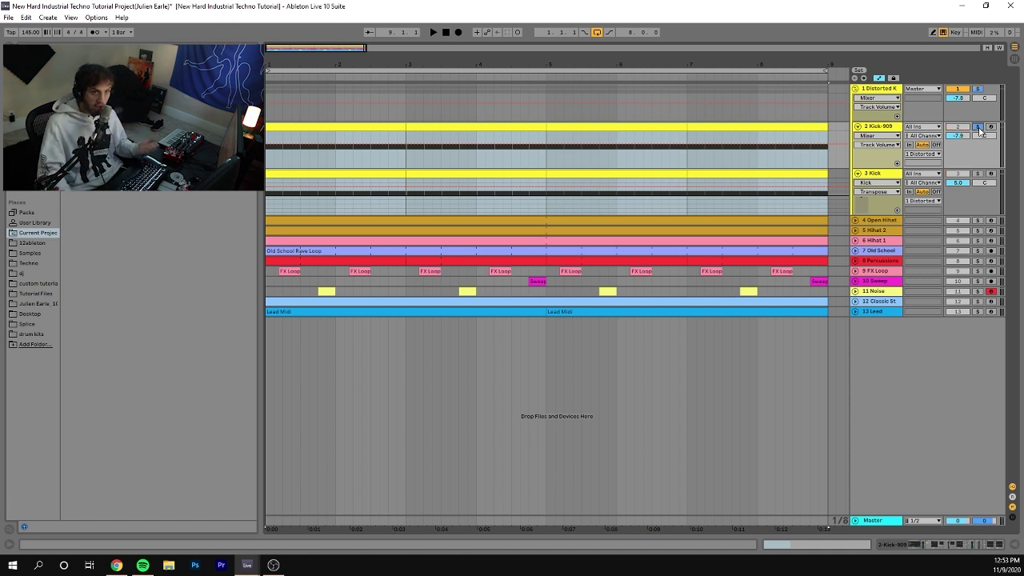
key(space)
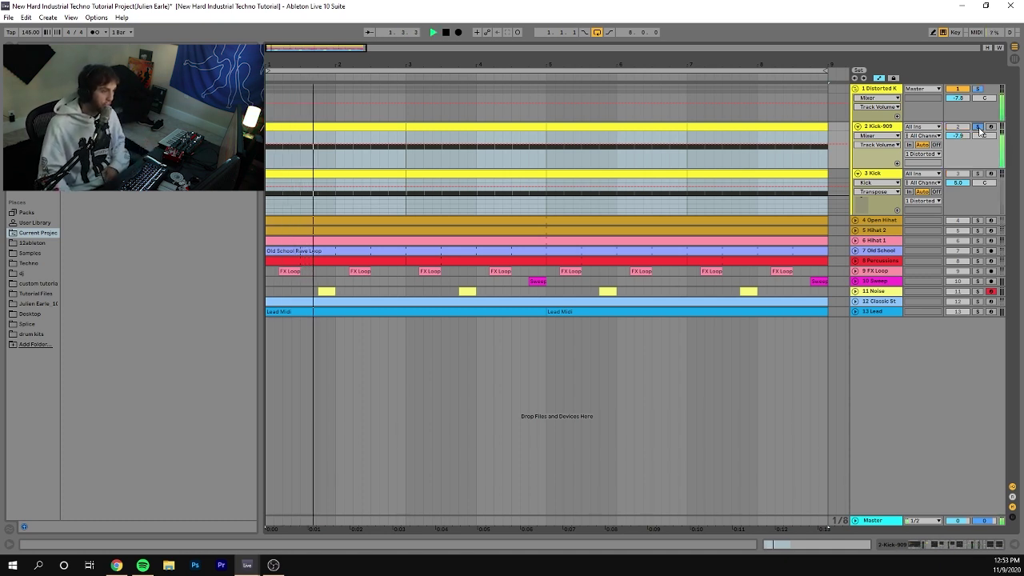
key(space)
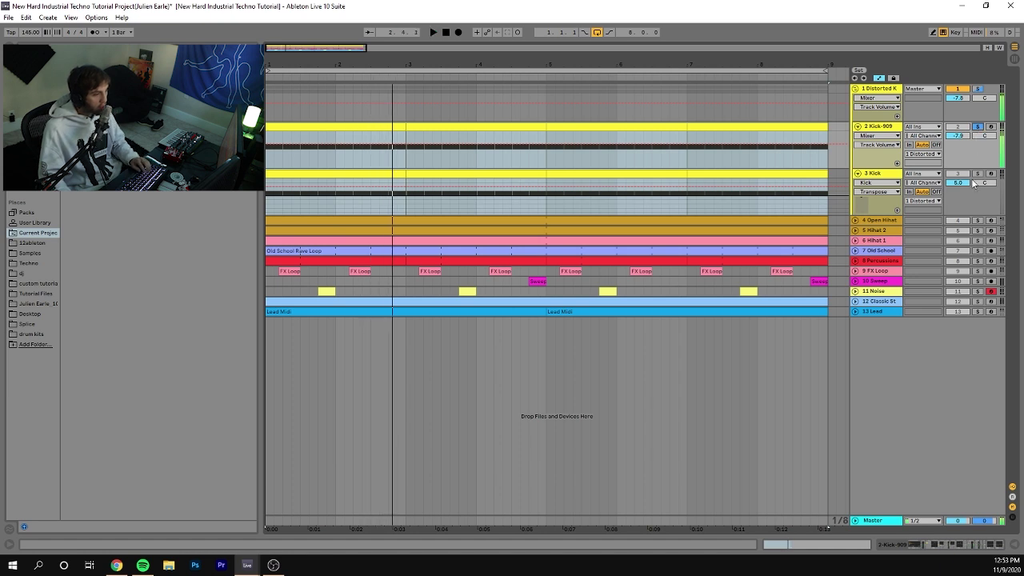
click(978, 174)
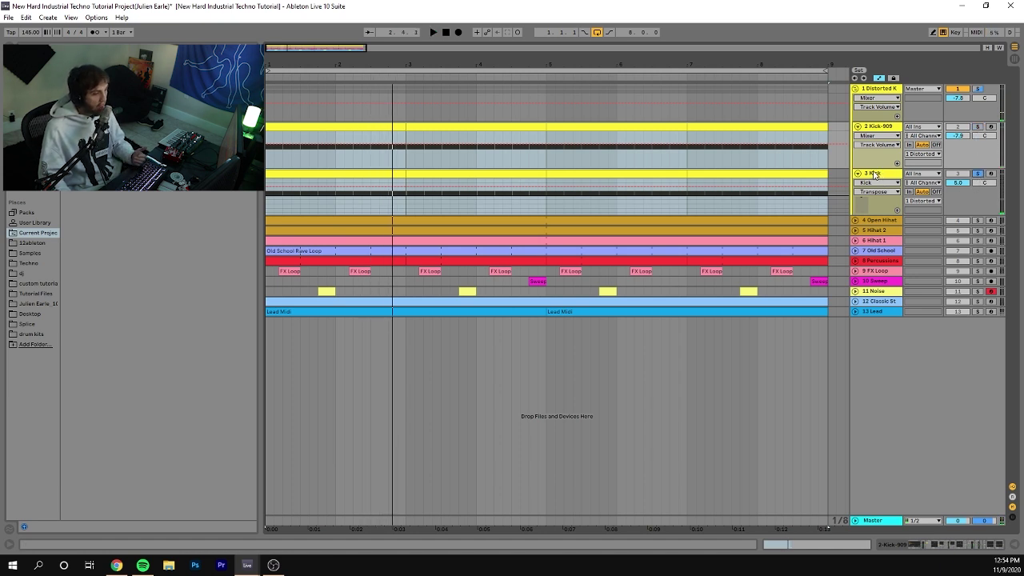
key(space)
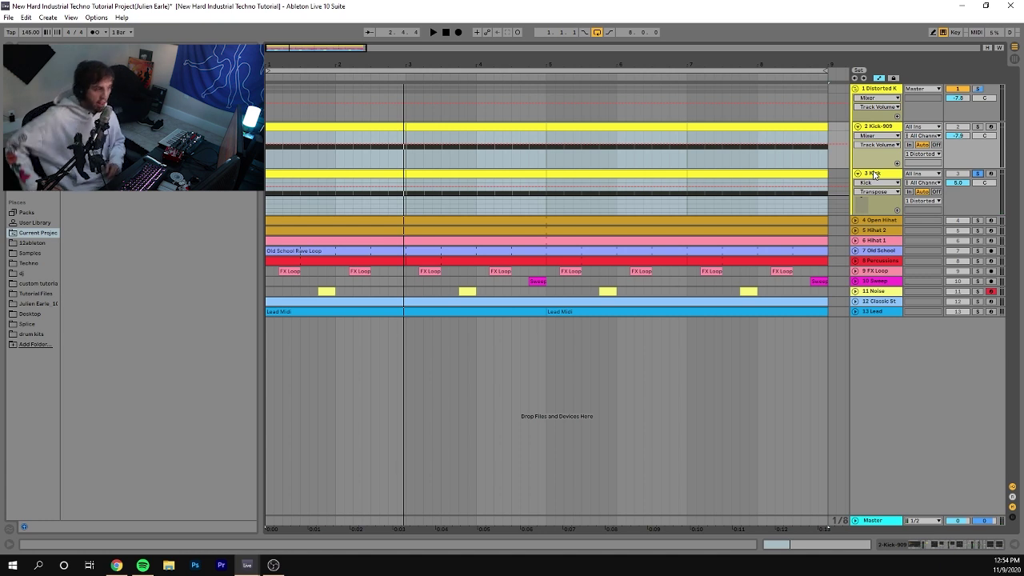
Step: Solo the Kick-909 track again and listen to it in several short passes
click(977, 126)
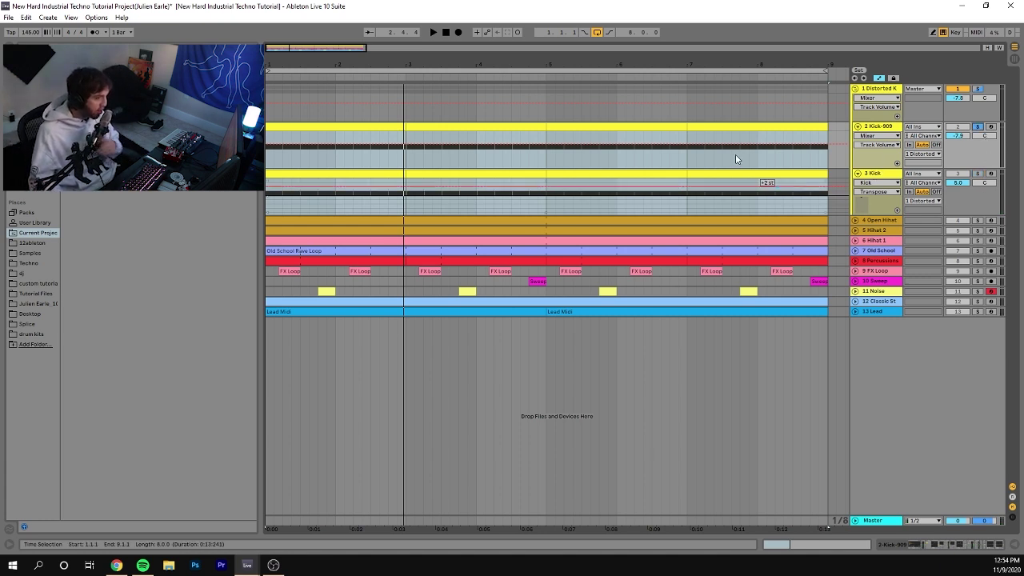
key(space)
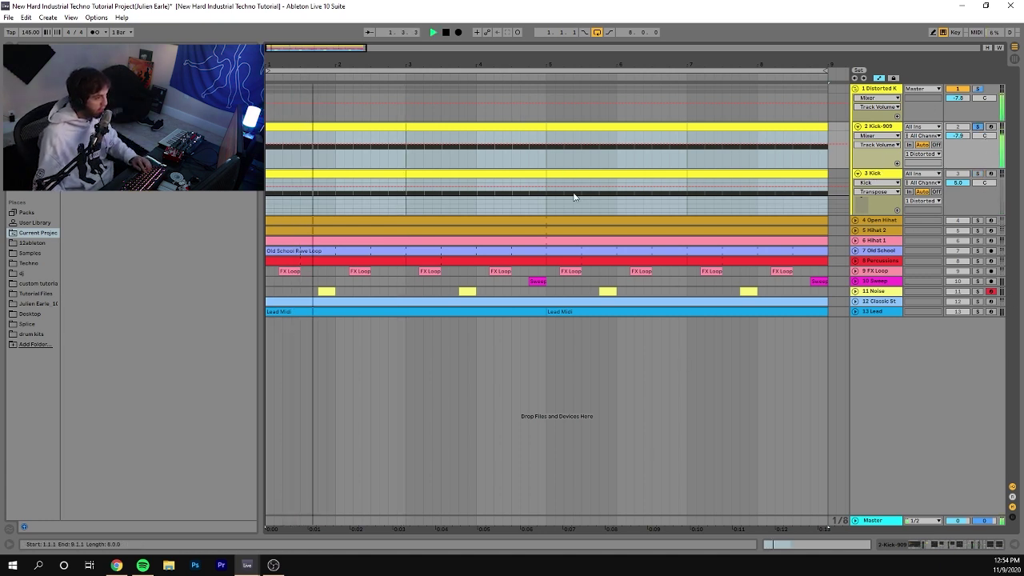
key(space)
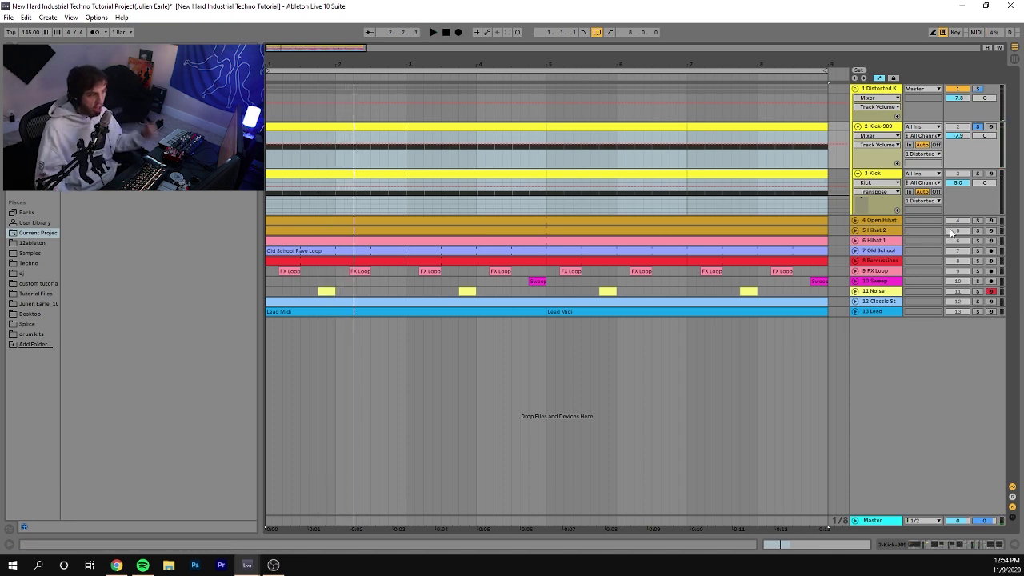
key(space)
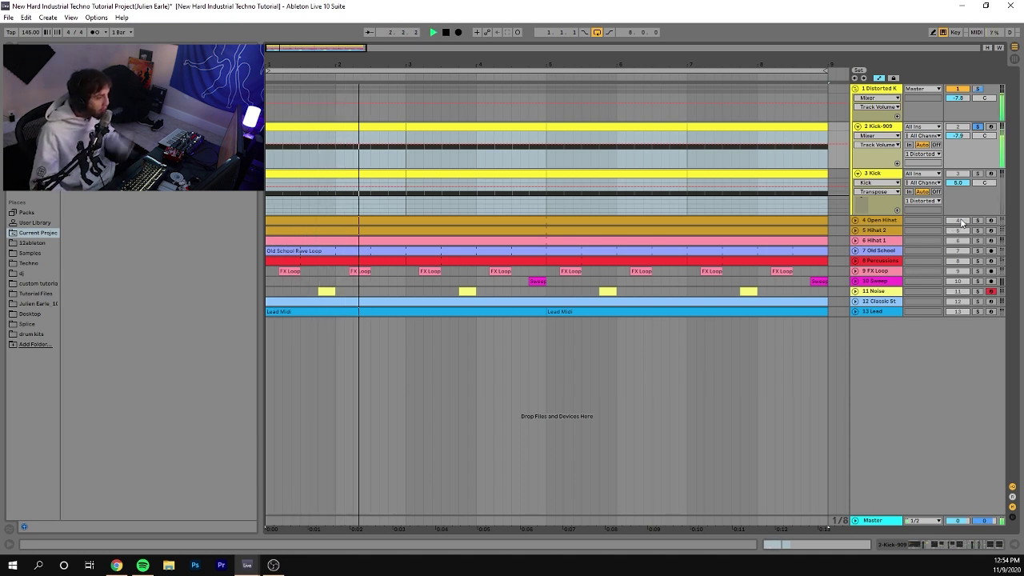
key(space)
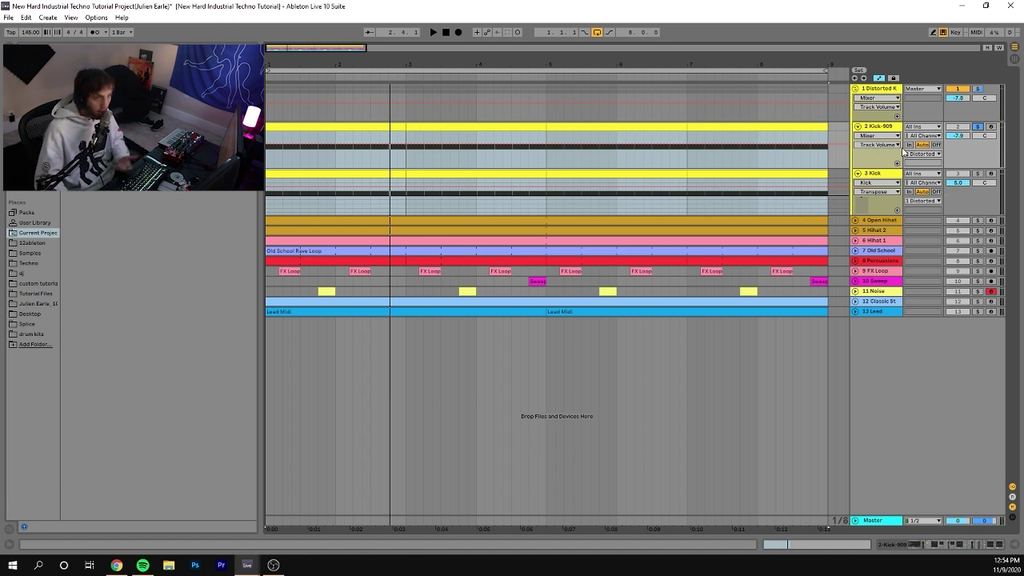
key(space)
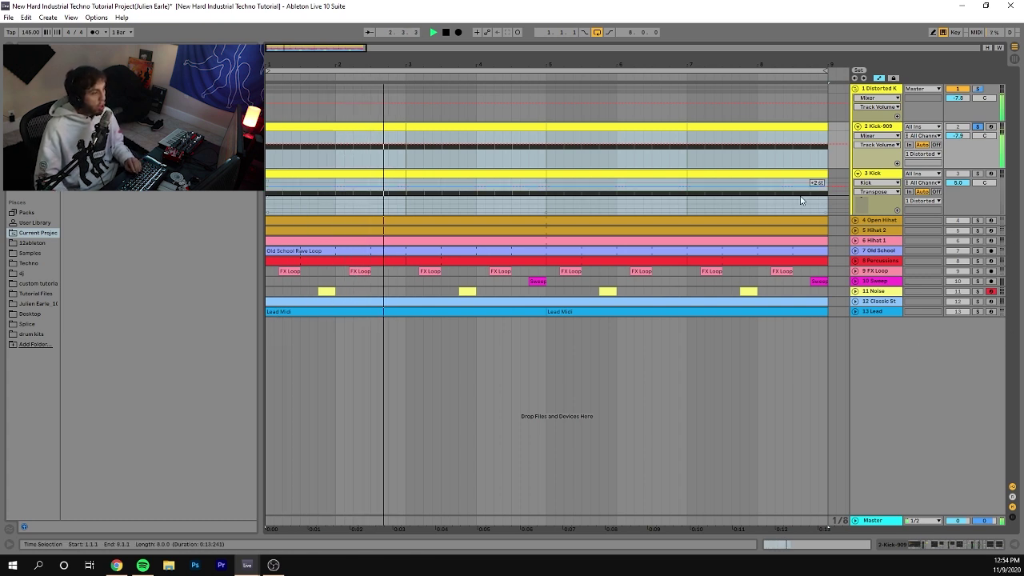
key(space)
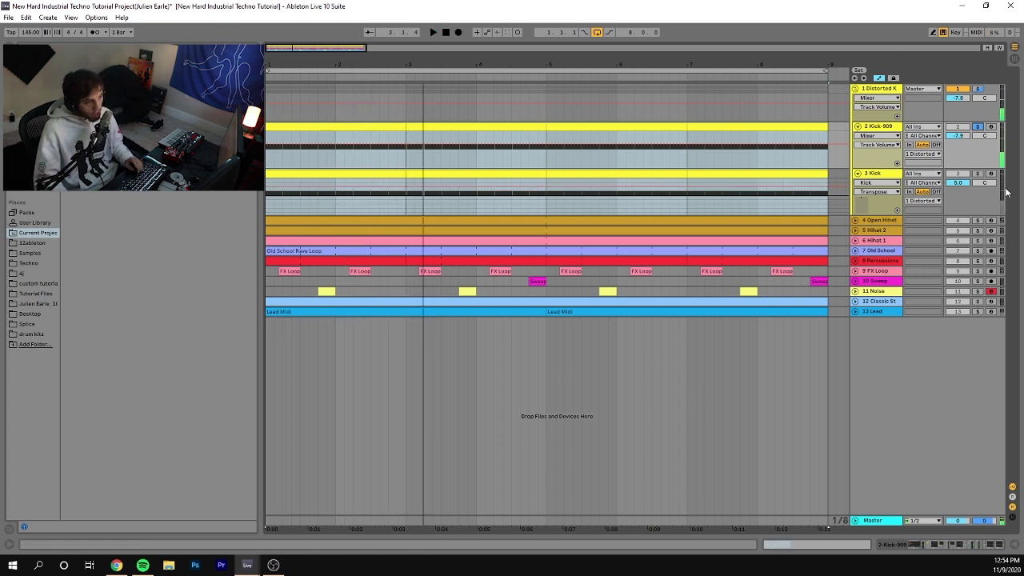
Step: Compare the soloed Kick track with Kick-909 in short playbacks, leaving Kick-909 soloed
click(977, 173)
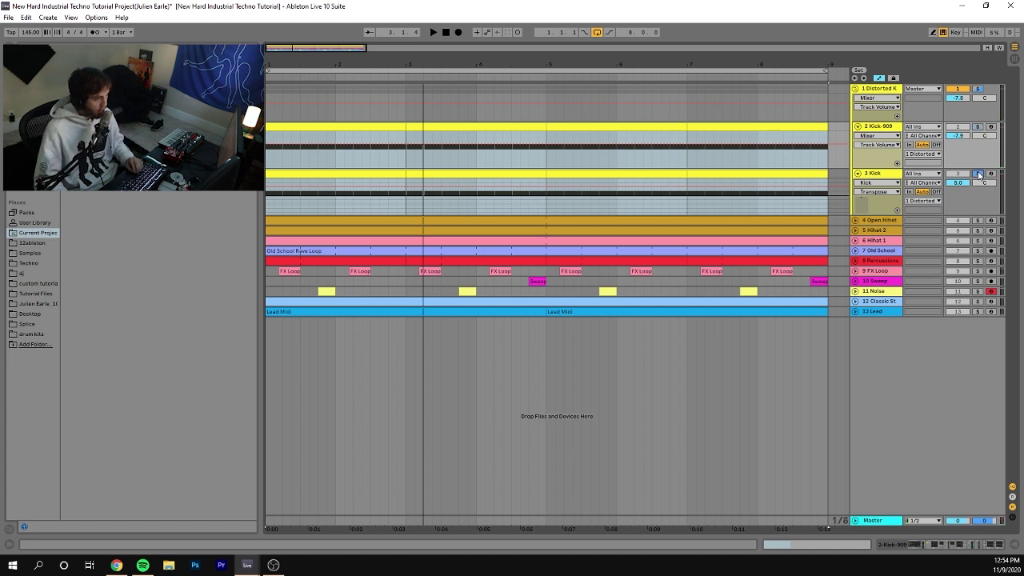
key(space)
click(978, 127)
key(space)
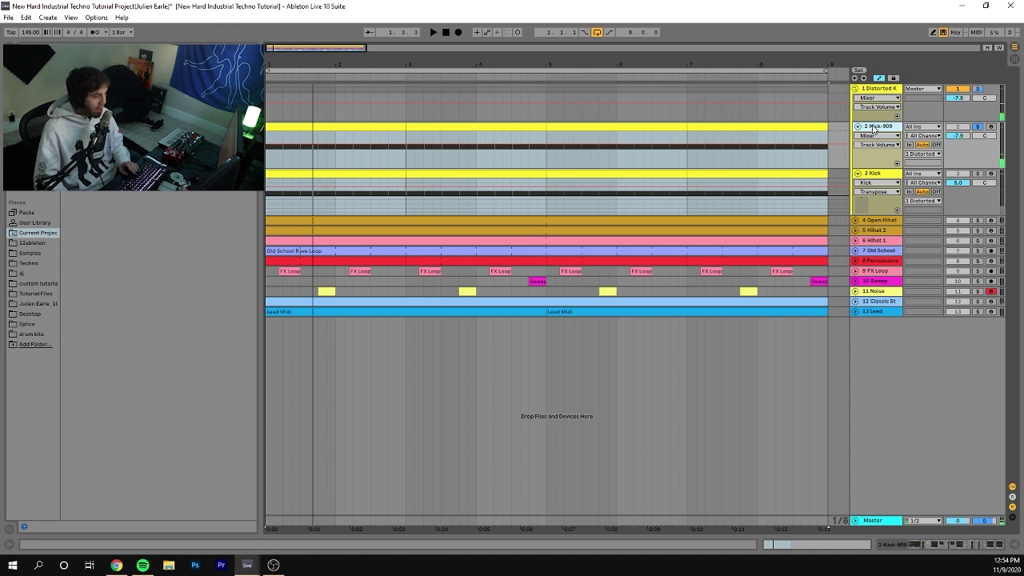
Step: Open the Kick-909 track's devices and delete the disabled Drum Buss, Limiter and EQ Three ahead of the last two EQ Eights
double_click(876, 128)
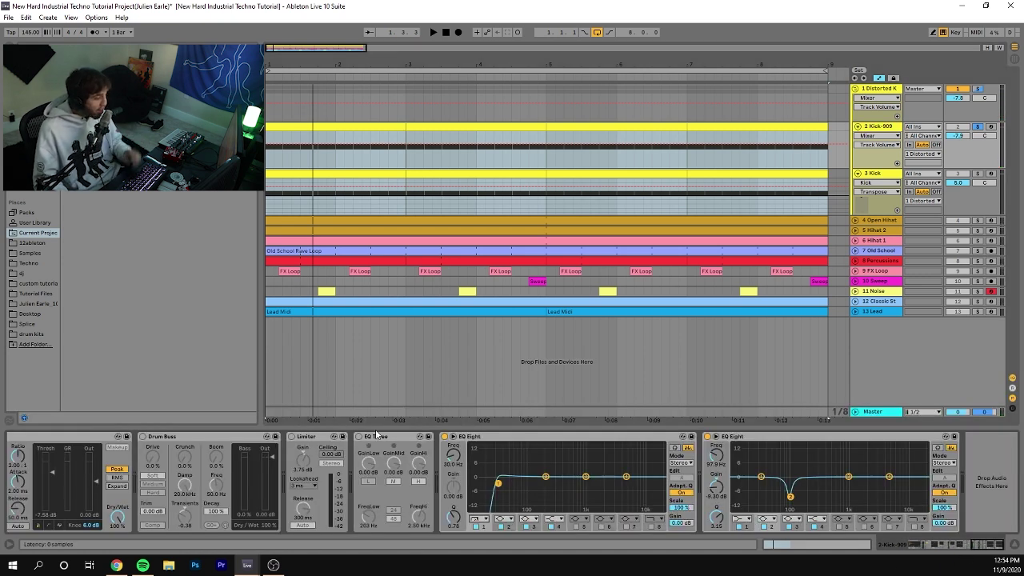
click(180, 438)
key(ctrl+z)
key(ctrl+z)
key(ctrl+z)
key(ctrl+z)
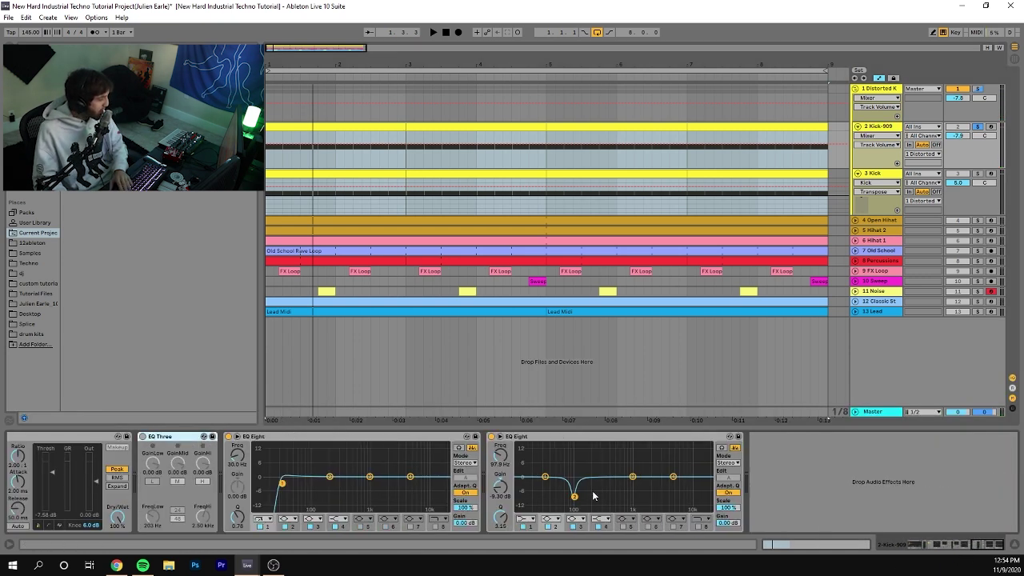
Step: Show the sampler at the start of the Kick-909 chain and locate Kick-909.aif among the Packs samples
click(907, 545)
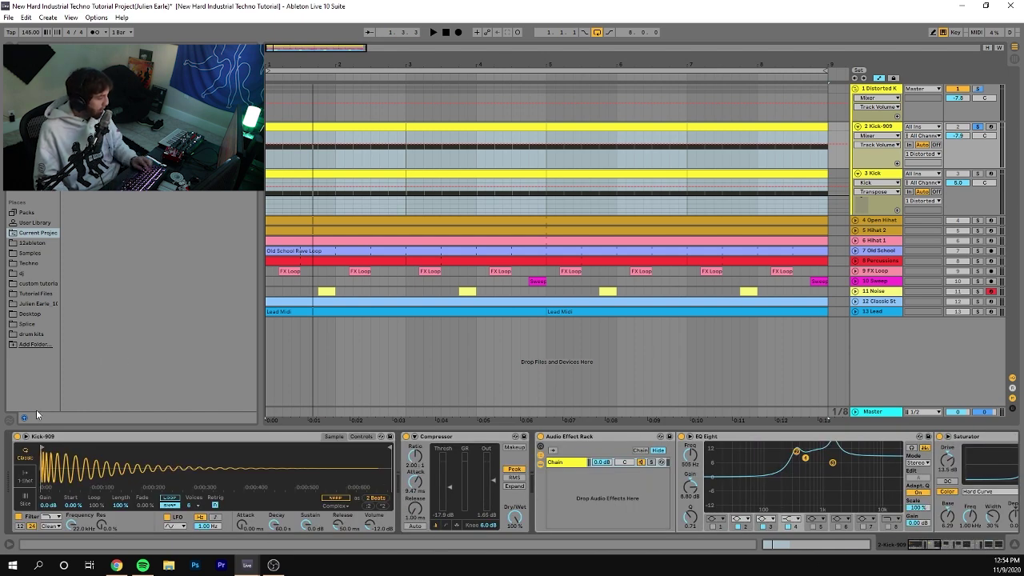
click(34, 214)
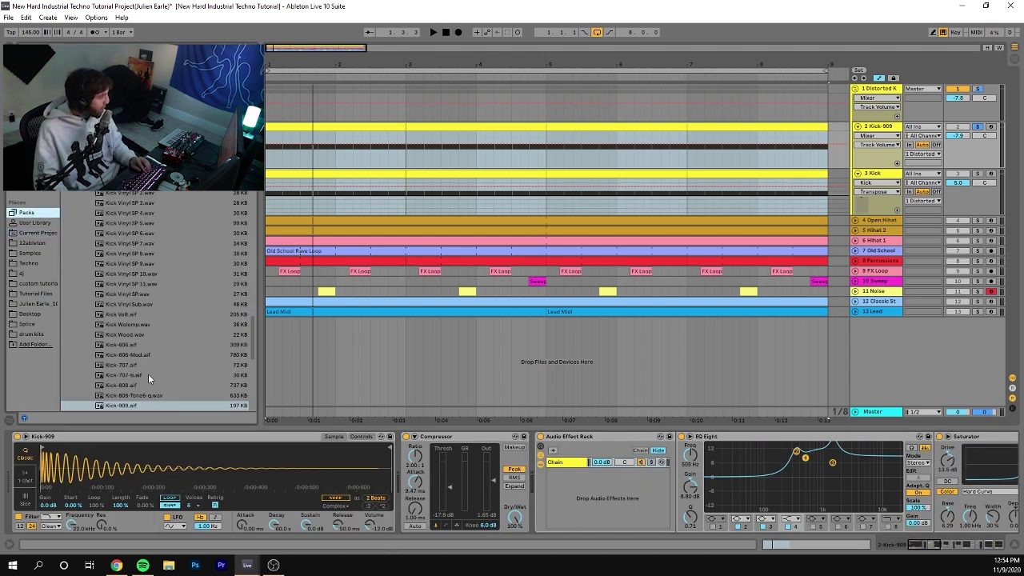
scroll(152, 360, down, 4)
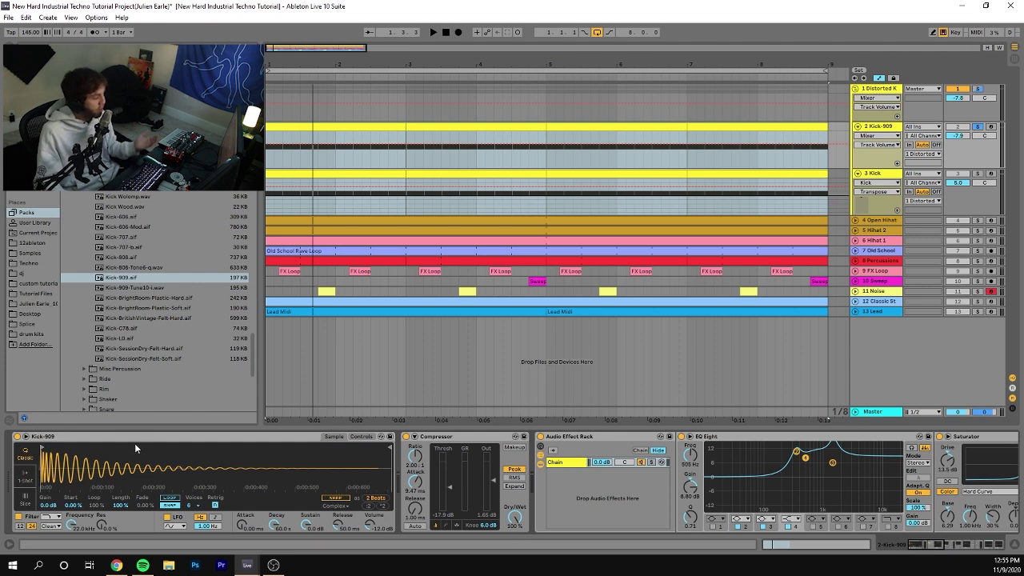
Step: Play the Kick-909 track briefly and review the effects that follow its sampler
key(space)
key(space)
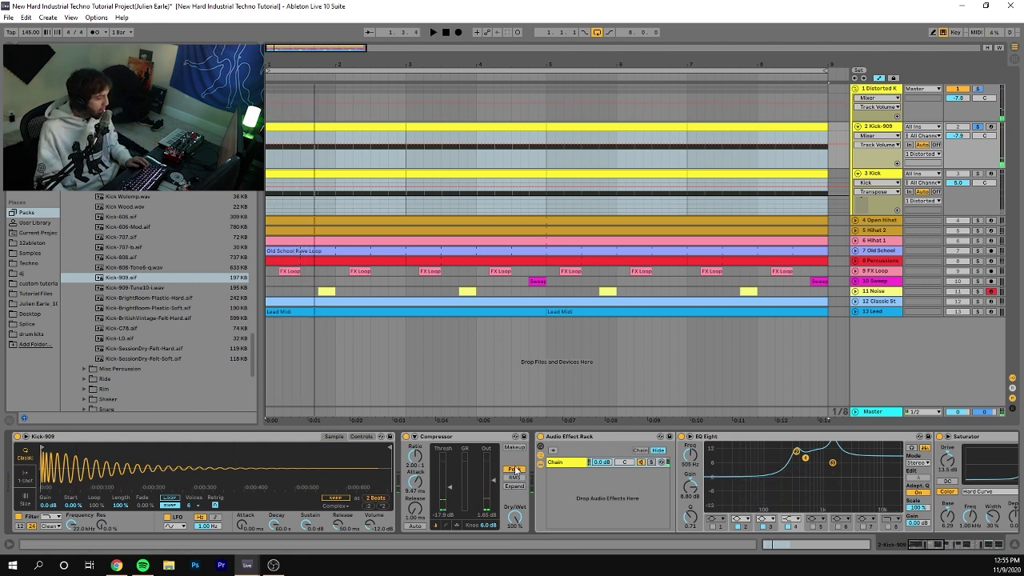
scroll(624, 452, right, 10)
scroll(642, 447, left, 10)
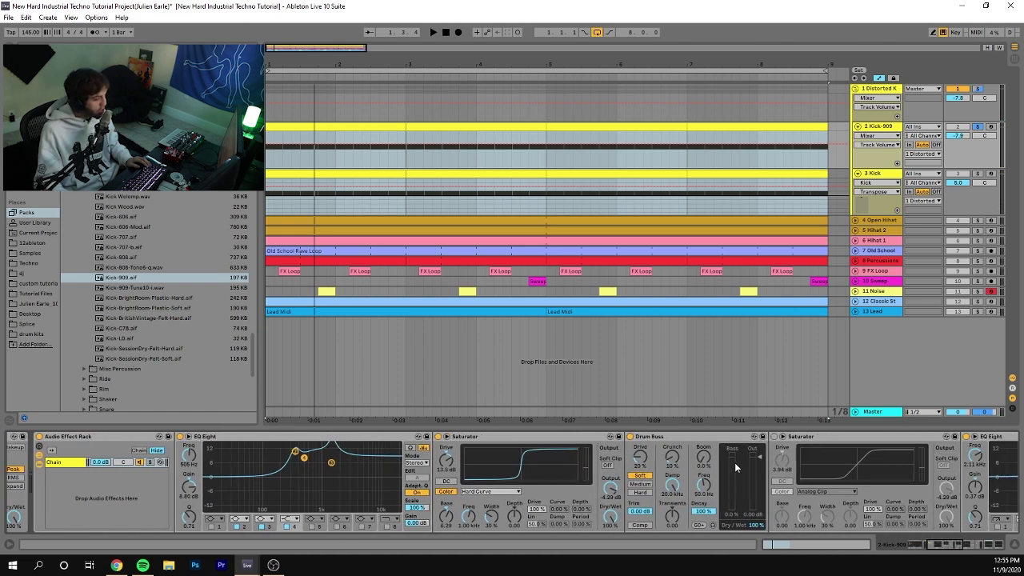
scroll(763, 476, left, 5)
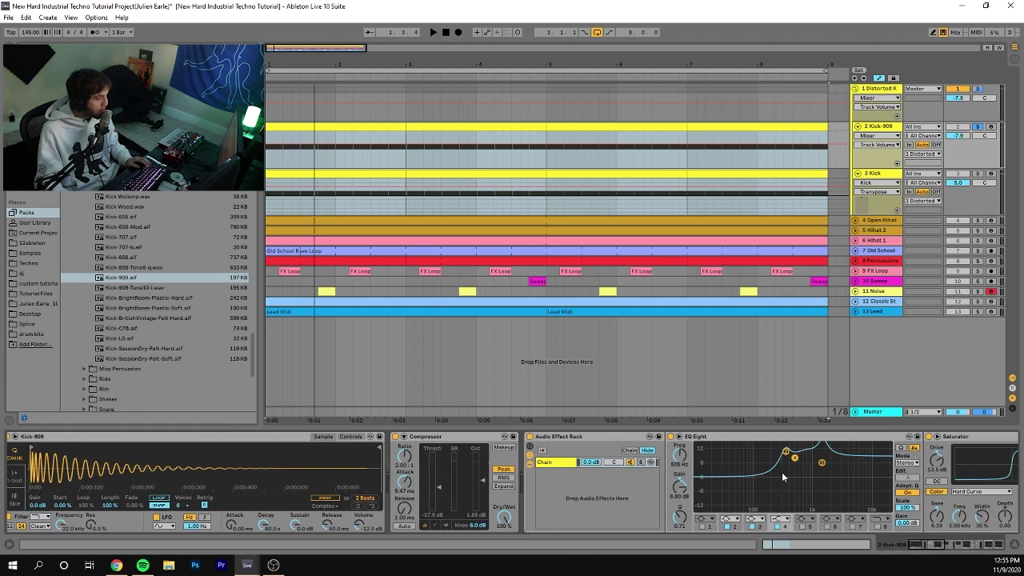
Step: Turn off the last two EQ Eights and the sidechained Compressor at the end of the Kick-909 chain
drag(936, 547, 999, 546)
click(707, 437)
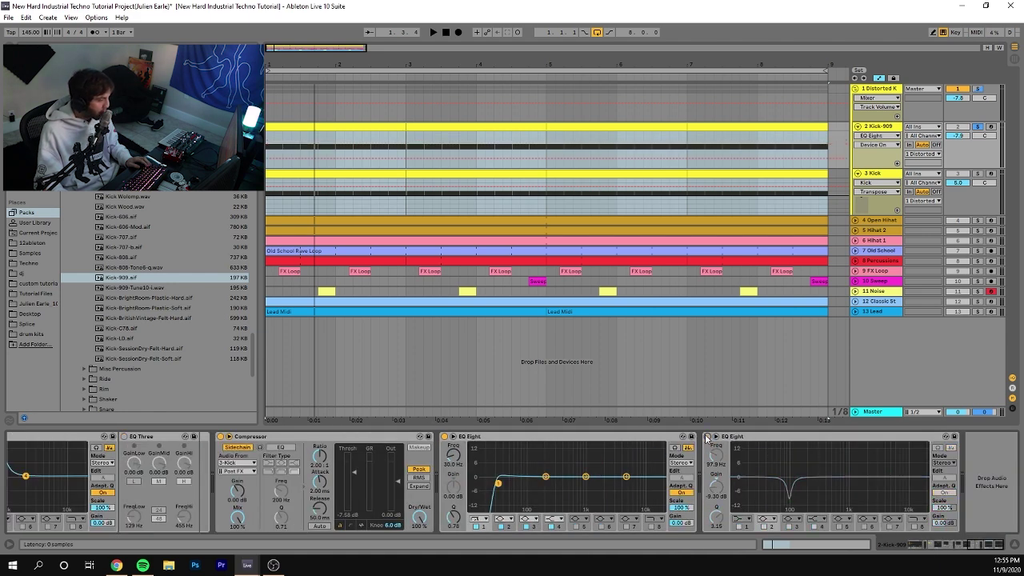
click(445, 437)
click(221, 437)
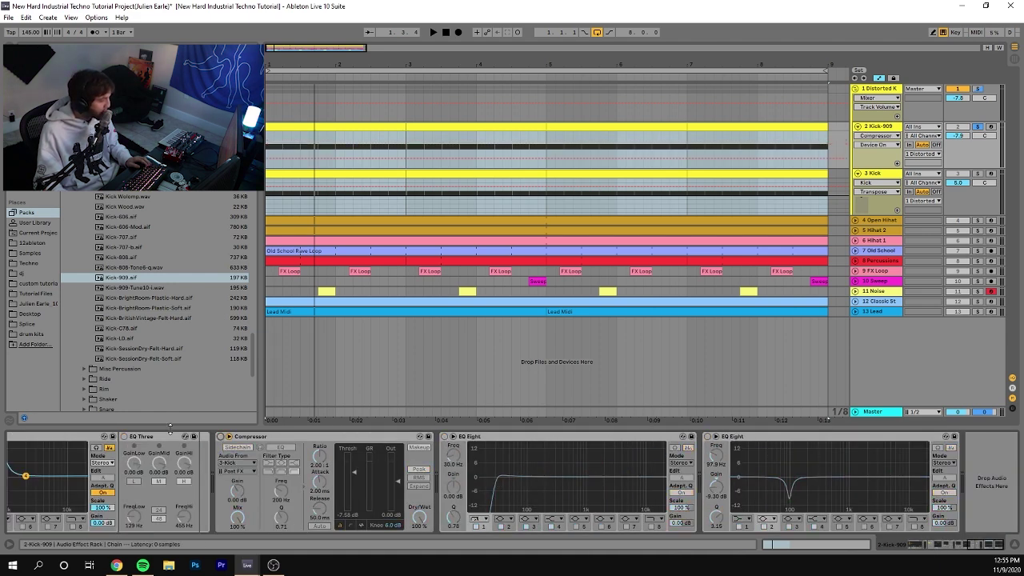
Step: Delete the EQ Three before the sidechained Compressor and the disabled Analog Clip Saturator after the Drum Buss
click(196, 437)
key(Delete)
drag(967, 546, 875, 546)
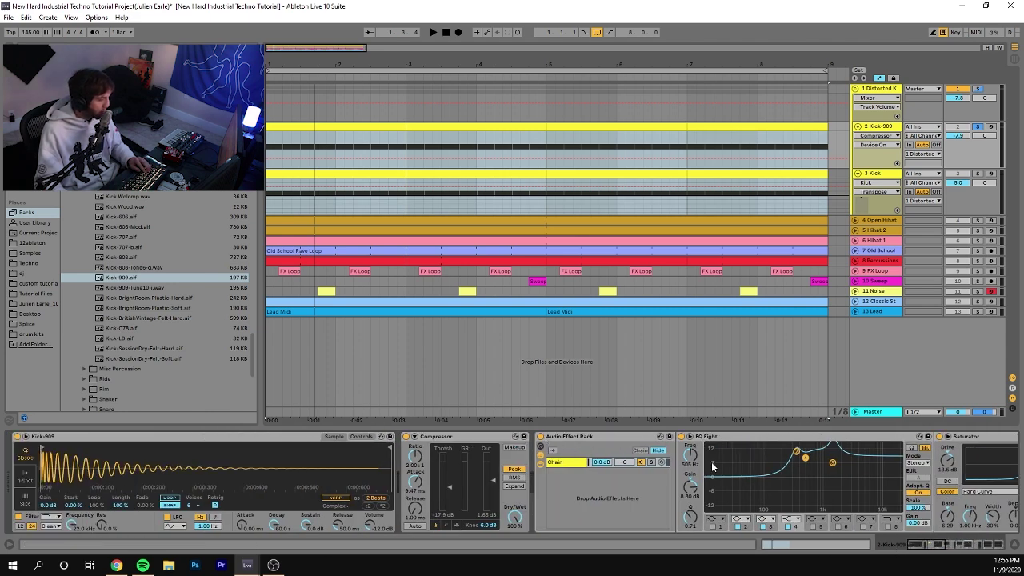
scroll(821, 487, down, 10)
scroll(859, 473, down, 2)
click(852, 437)
key(Delete)
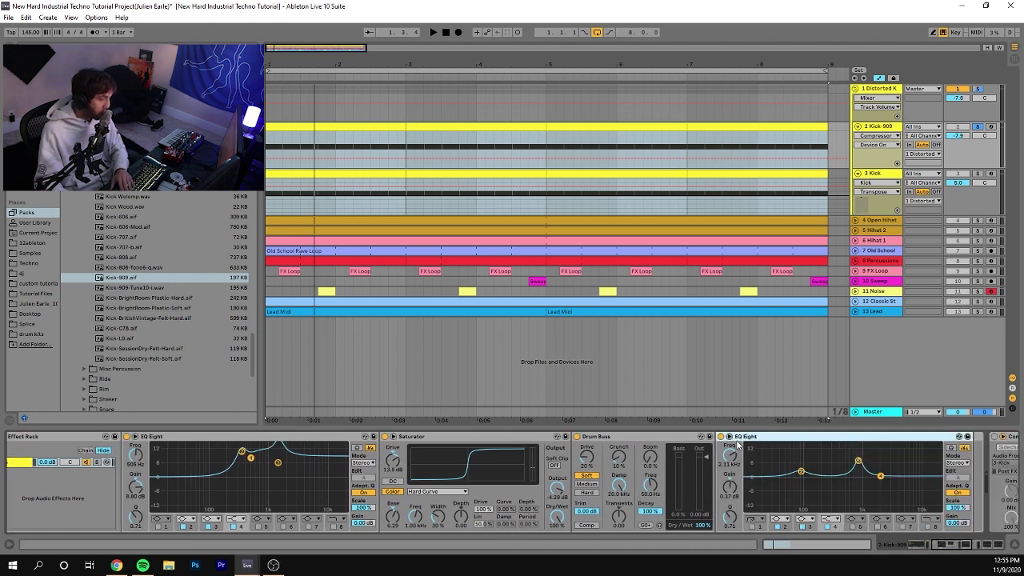
Step: Turn off the EQ Eight after the Drum Buss, the Drum Buss, the Hard Curve Saturator and the EQ Eight before it
click(578, 436)
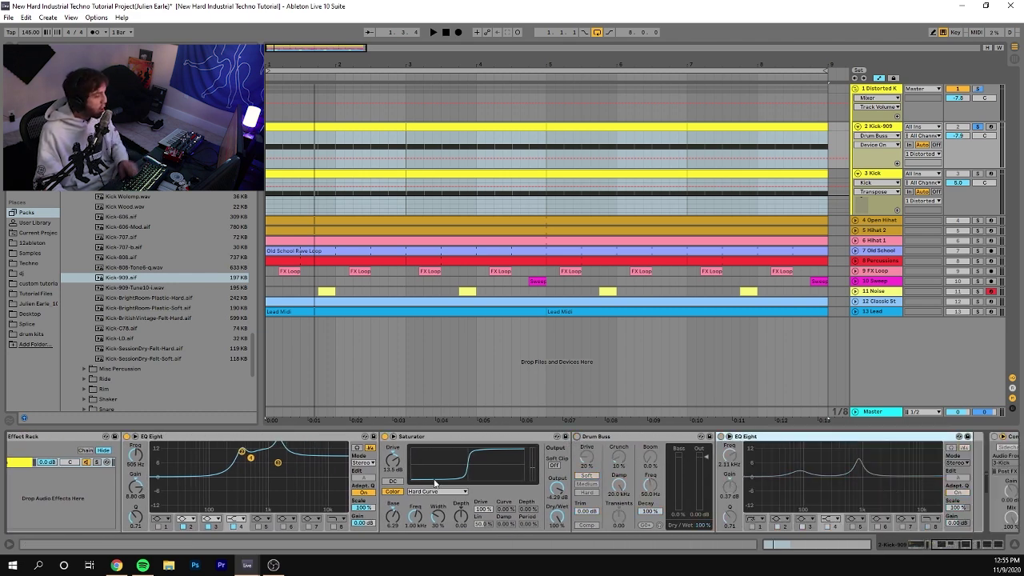
scroll(448, 476, up, 4)
scroll(352, 477, up, 2)
click(326, 446)
scroll(344, 468, up, 3)
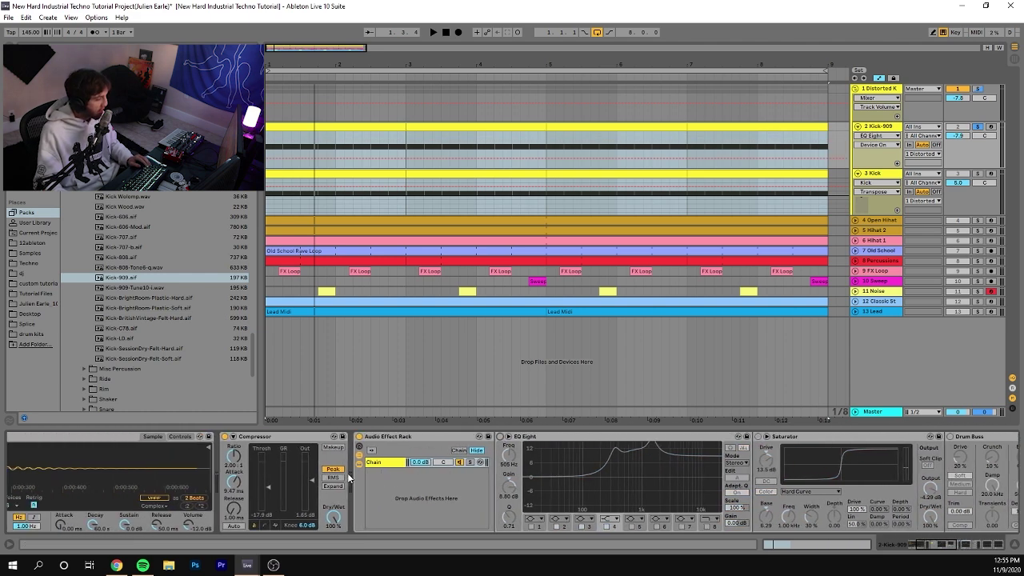
Step: Play the Kick-909 track with the Compressor after the sampler turned off, and again with it turned back on
scroll(350, 473, up, 1)
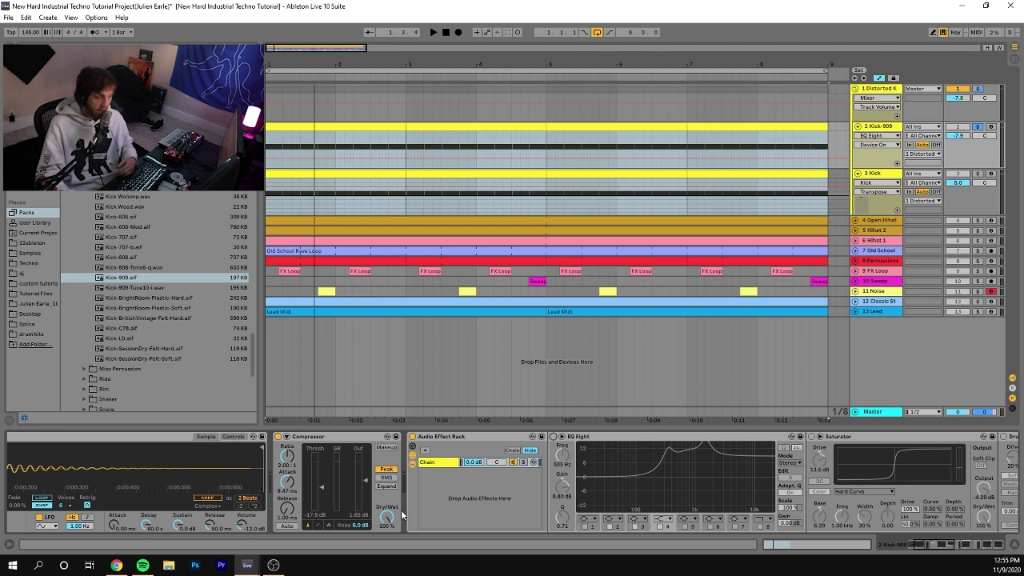
scroll(304, 450, up, 1)
scroll(305, 450, up, 1)
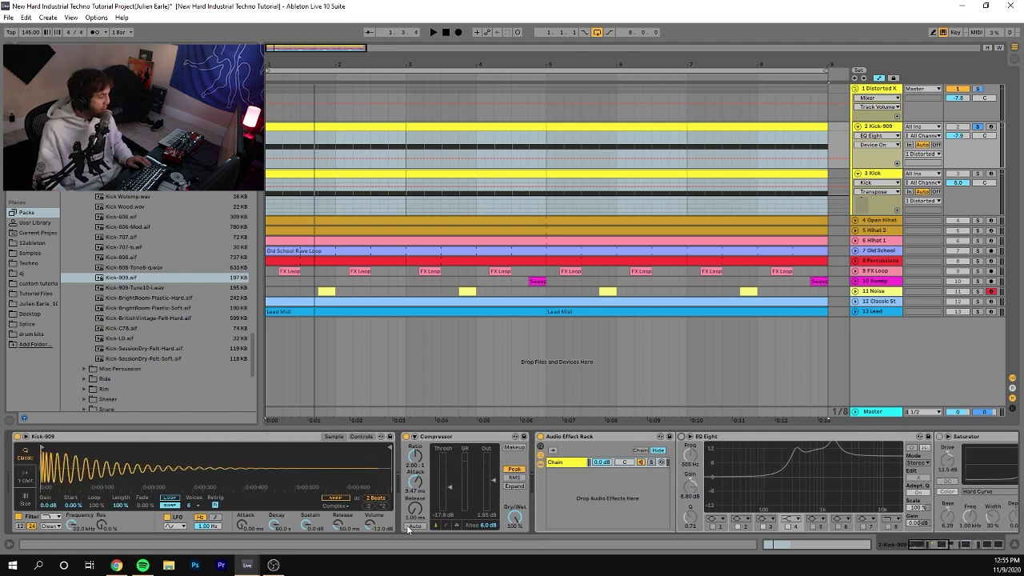
click(406, 437)
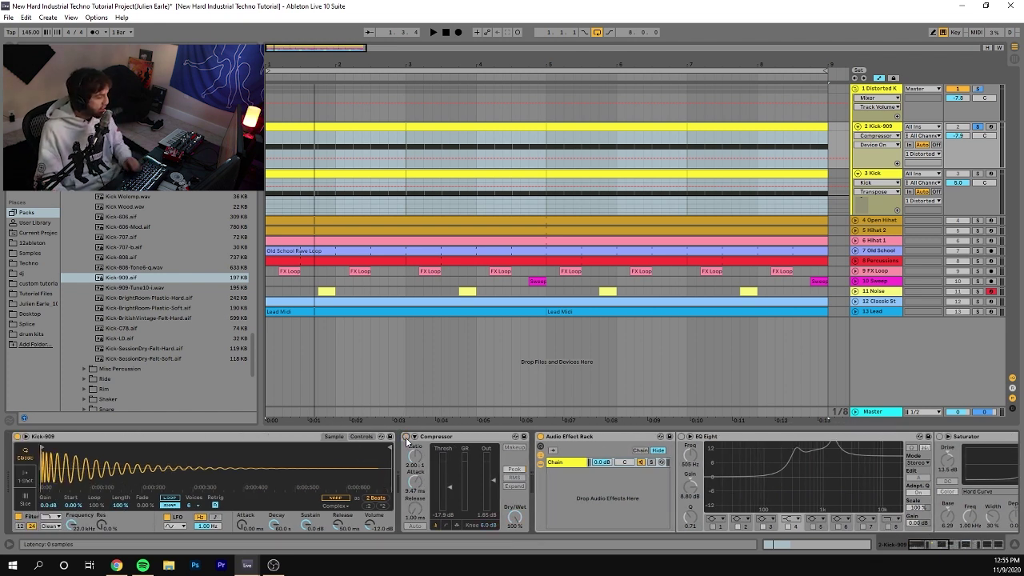
key(space)
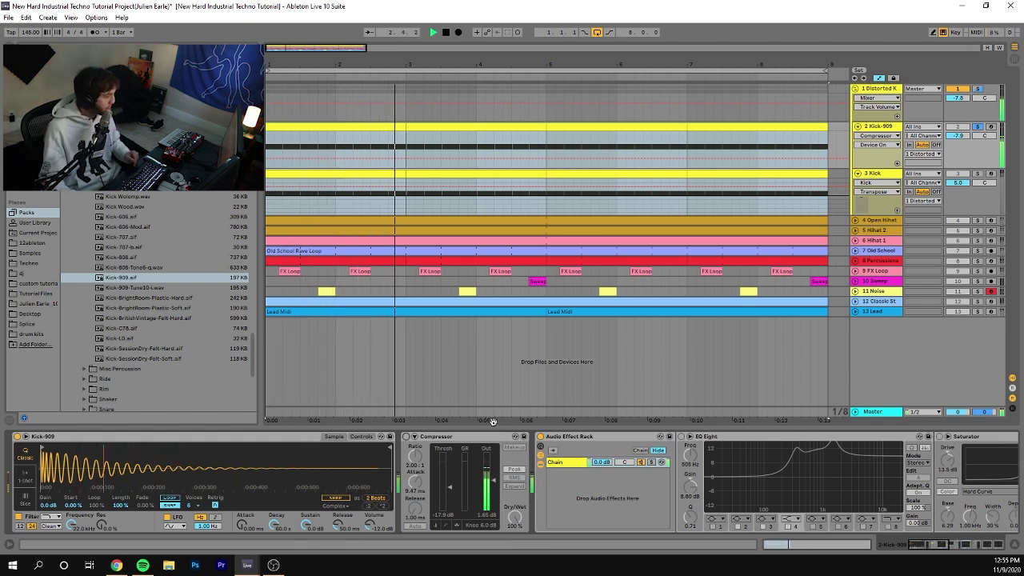
key(space)
click(408, 442)
key(space)
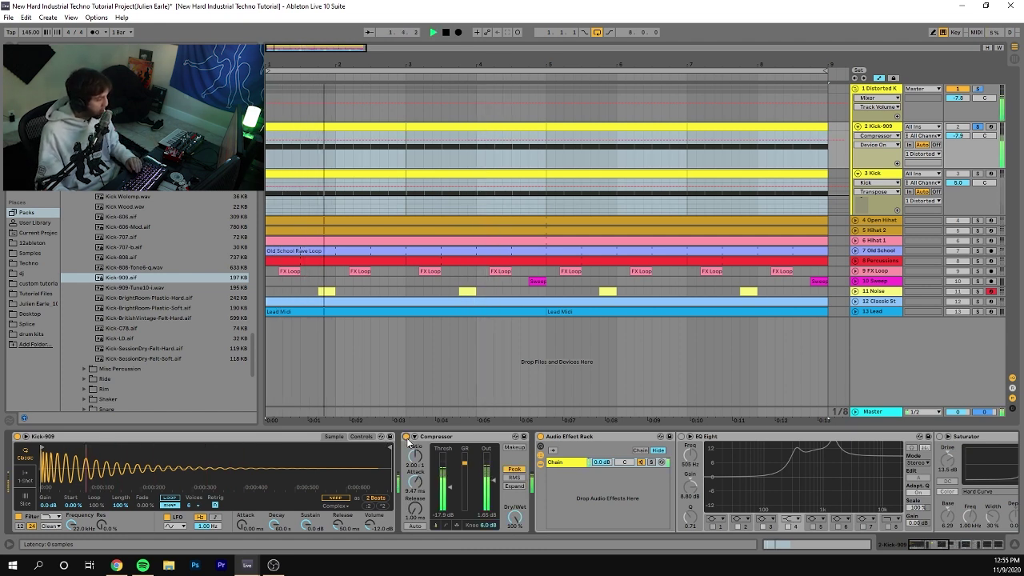
Step: Set the release of the Compressor after the sampler to 405 ms and play the Kick-909 track to hear it
key(space)
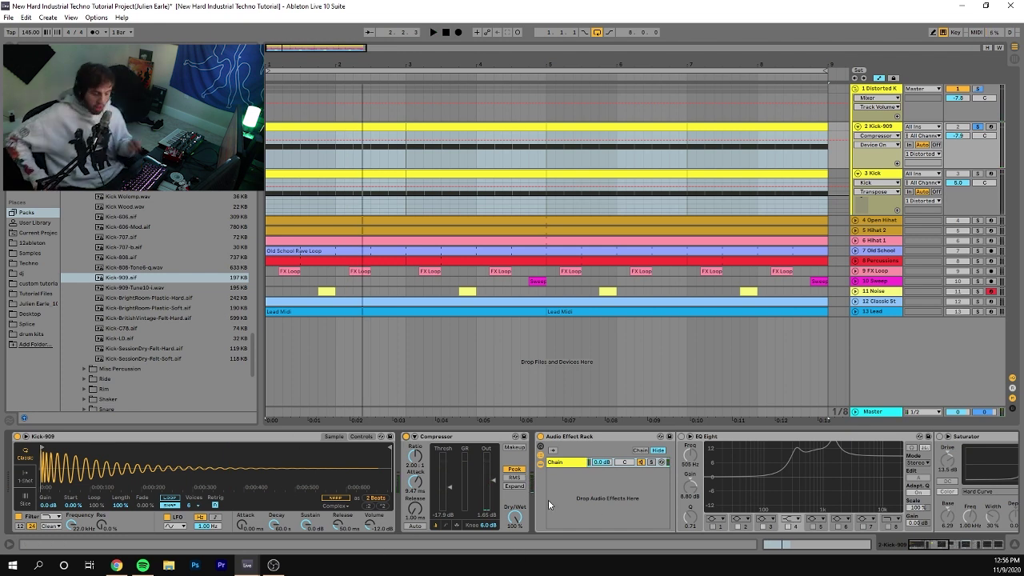
drag(418, 518, 418, 538)
key(space)
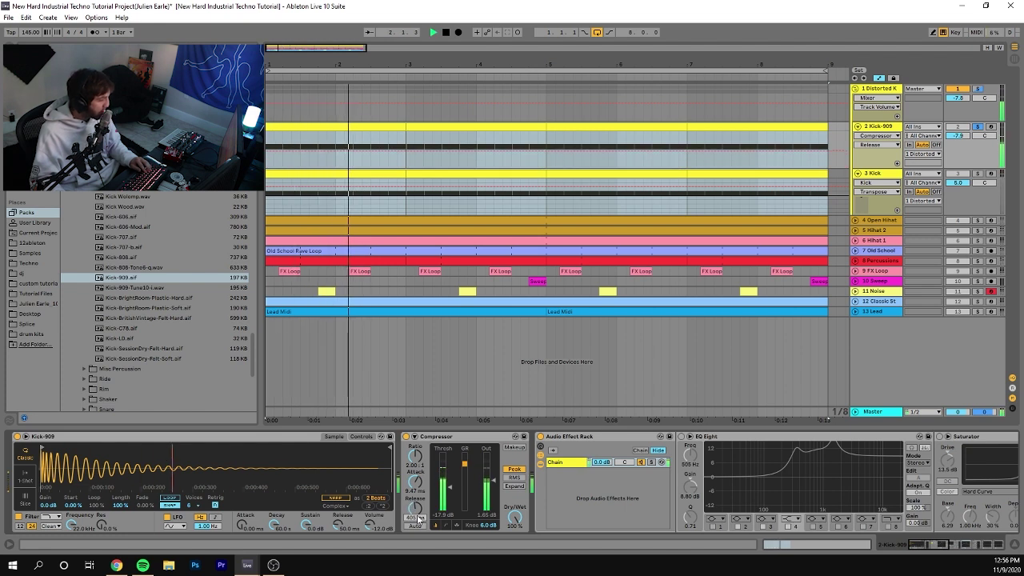
key(space)
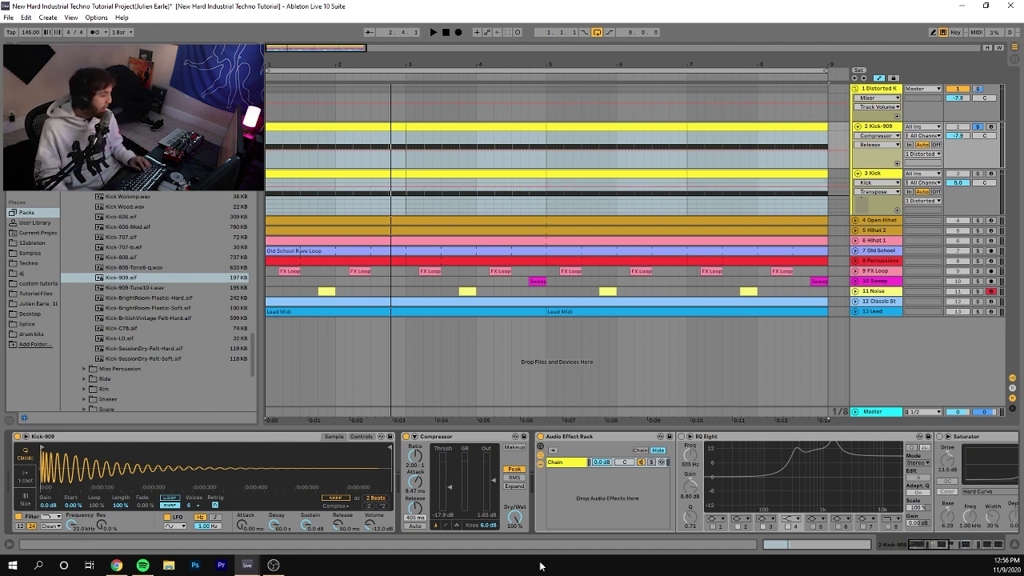
key(space)
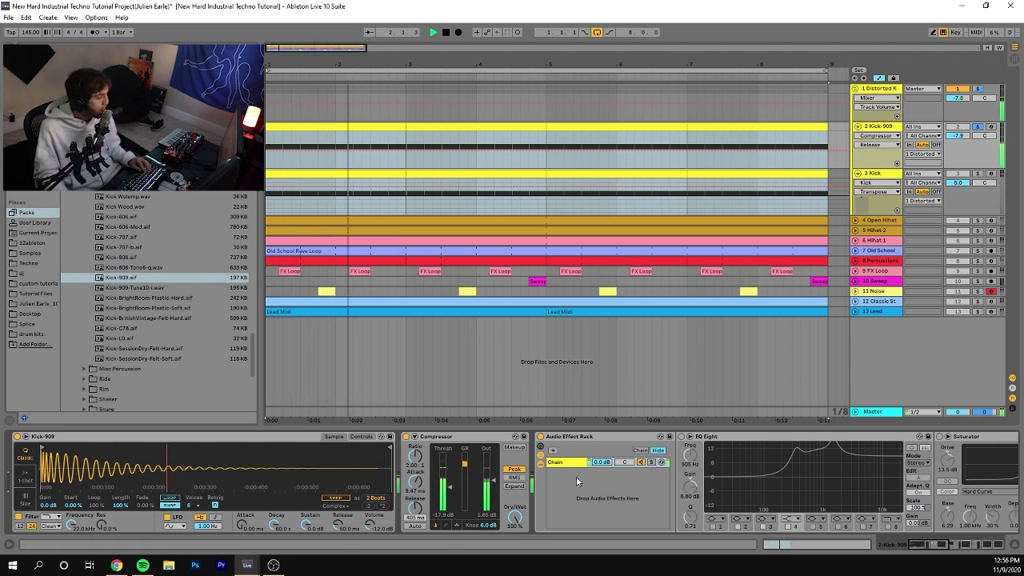
key(space)
Step: Turn on the Hard Curve Saturator and the Drum Buss in the Kick-909 chain
scroll(551, 465, right, 1)
scroll(550, 465, right, 8)
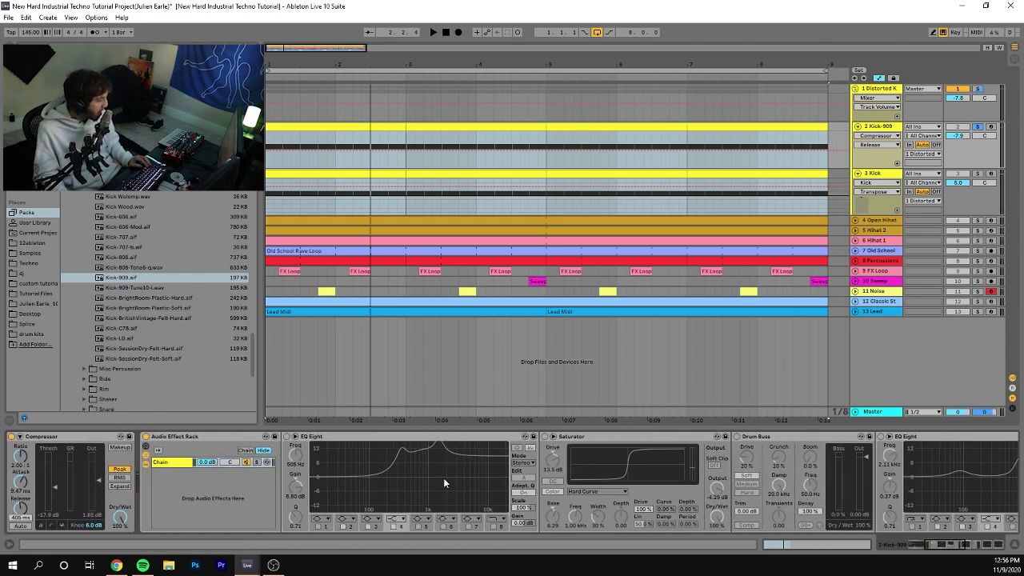
scroll(659, 502, down, 1)
click(470, 437)
click(661, 437)
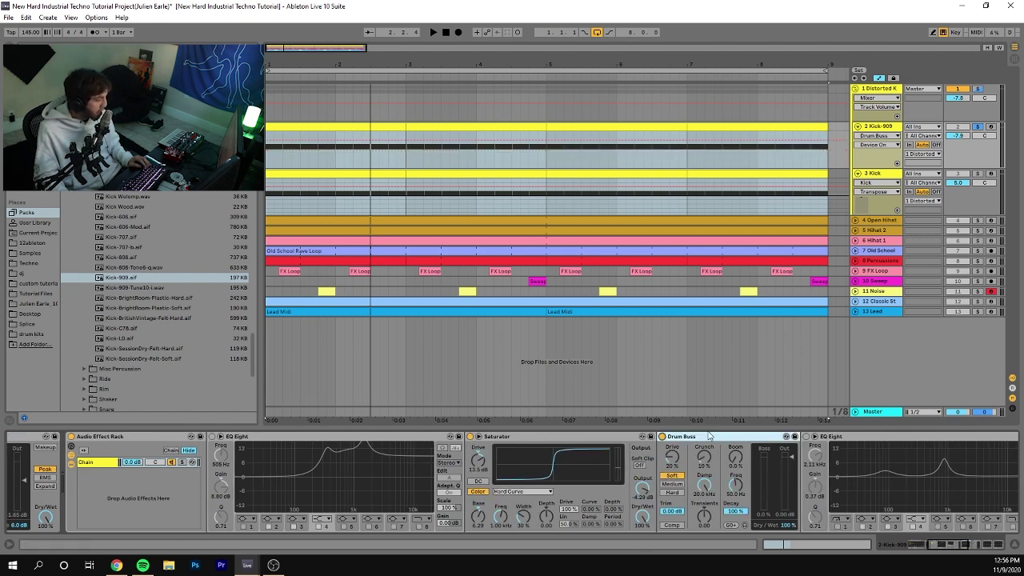
Step: Audition the Kick-909 track several times through the Saturator and Drum Buss
key(space)
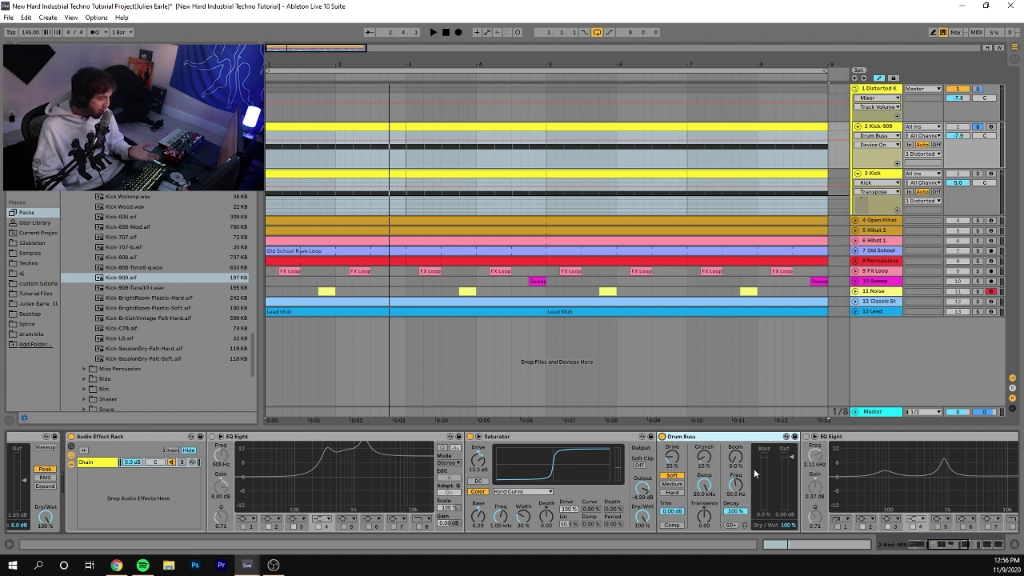
scroll(718, 466, down, 2)
key(space)
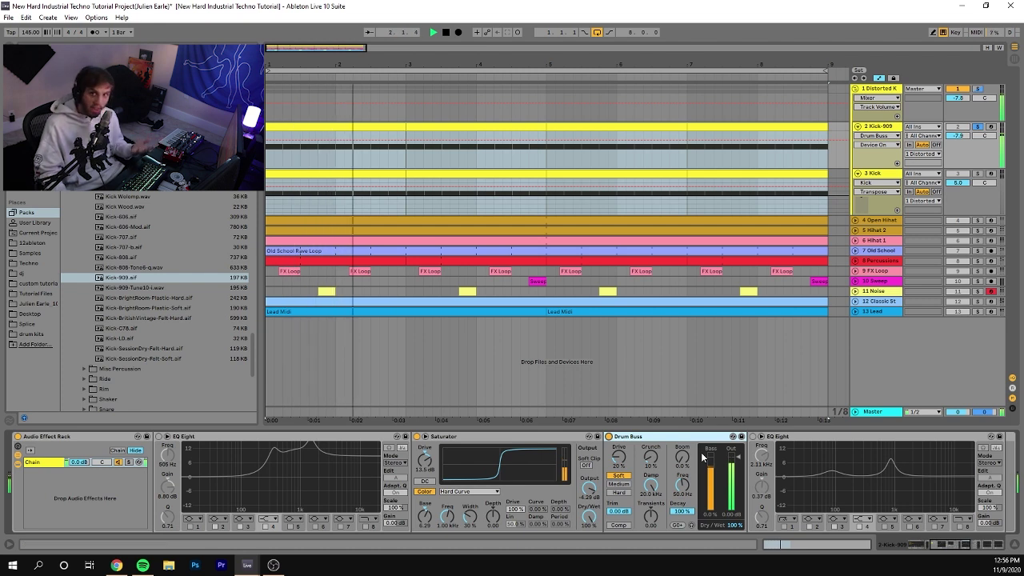
key(space)
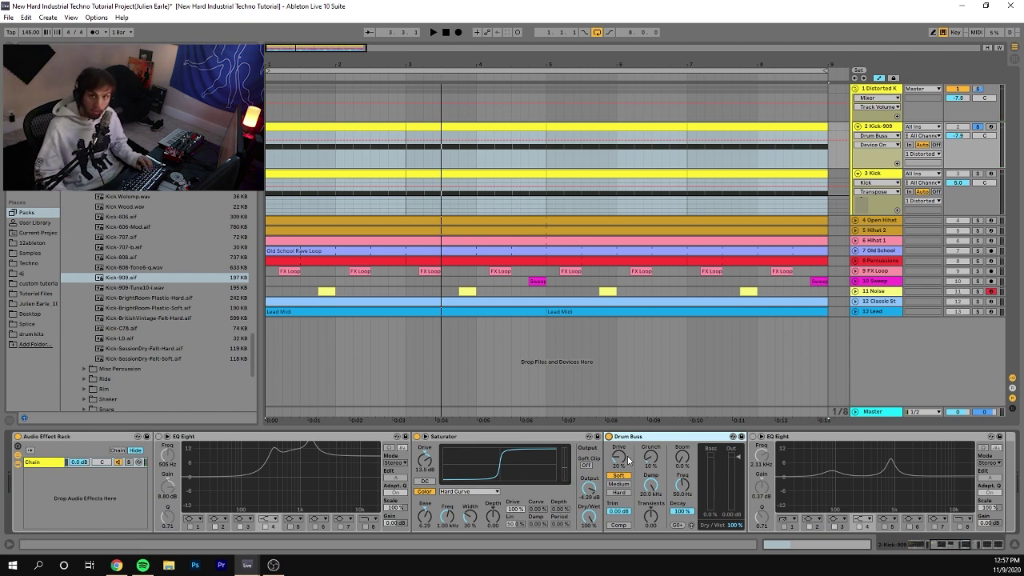
key(space)
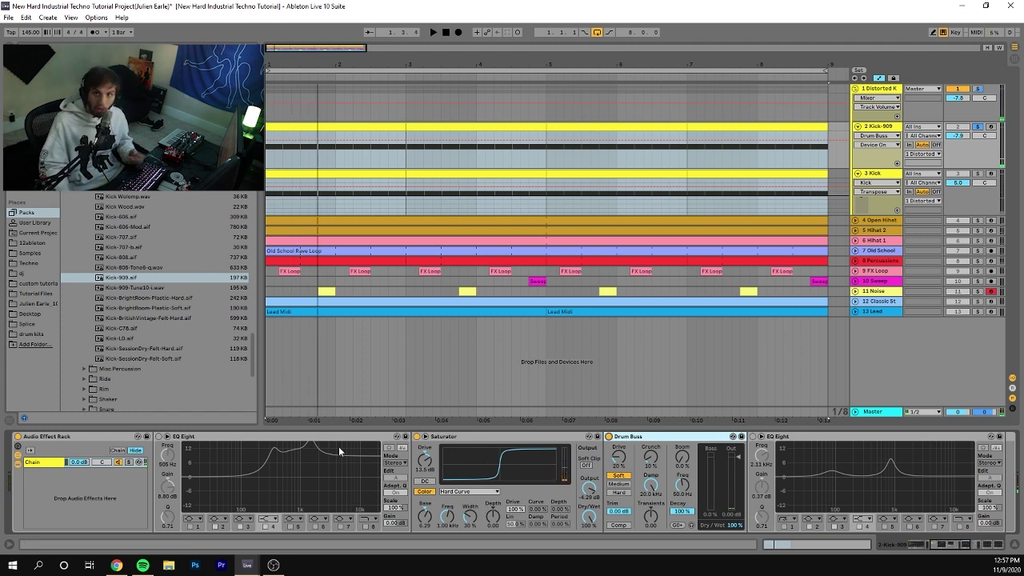
key(space)
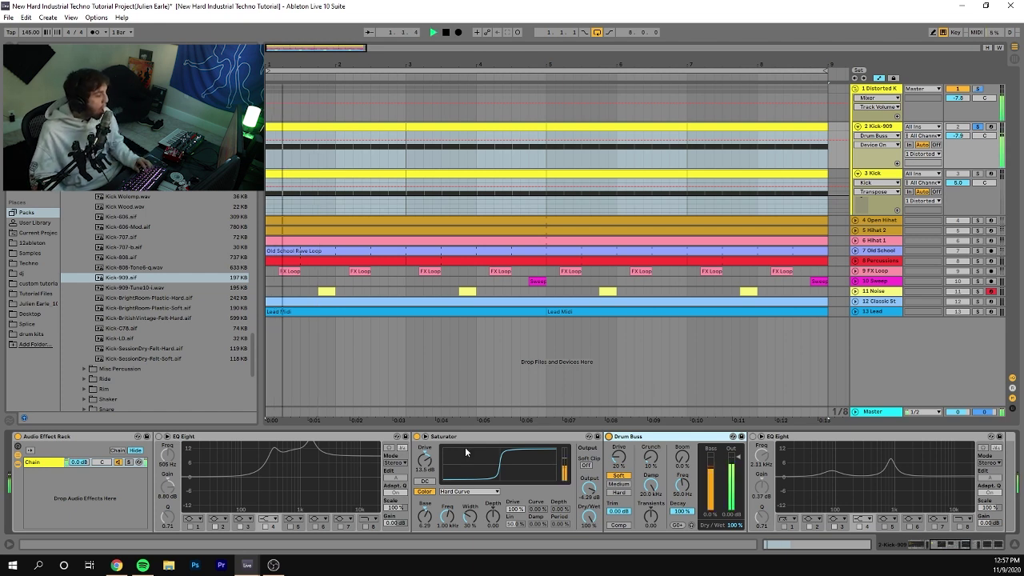
key(space)
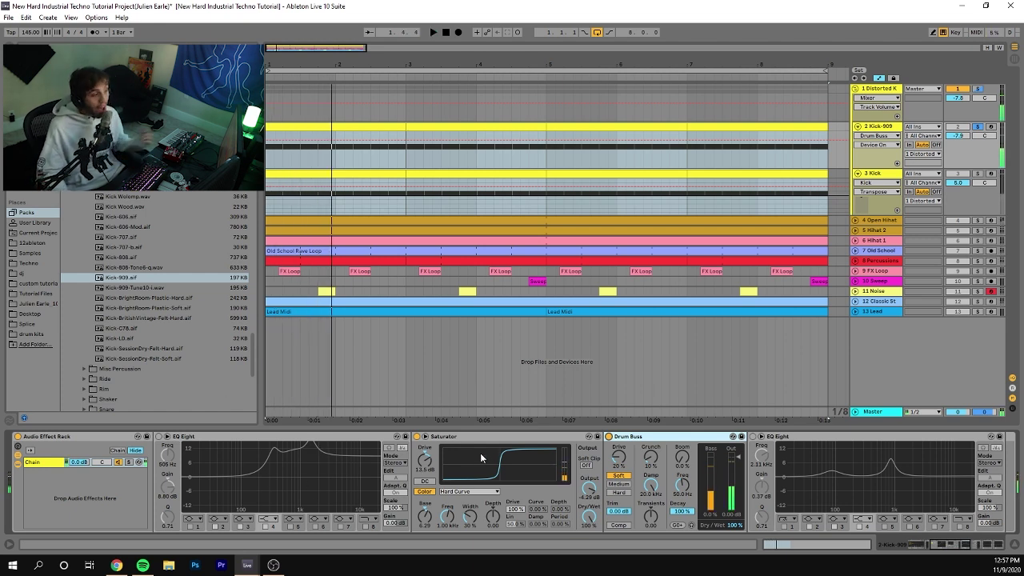
key(space)
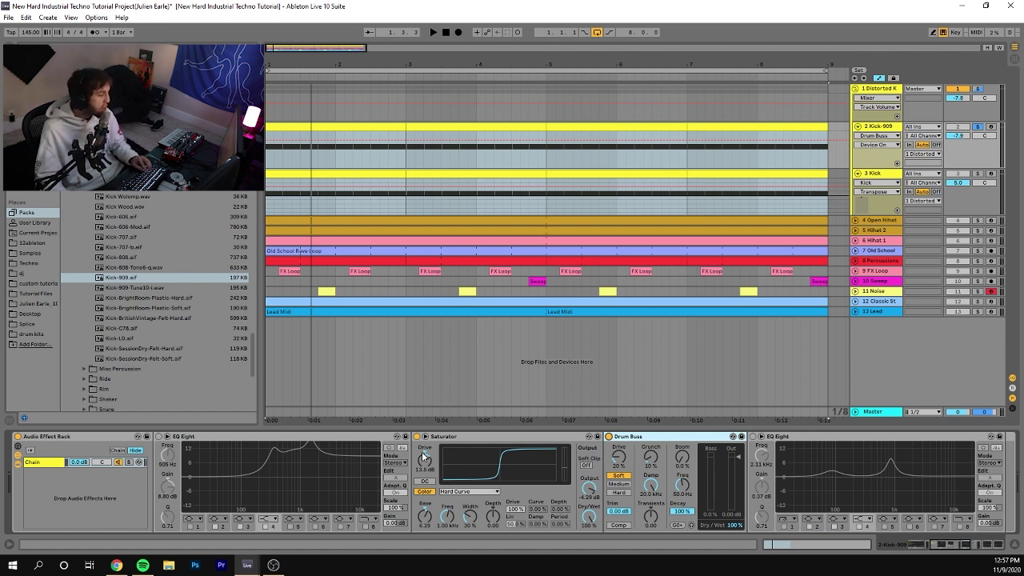
Step: Turn on the EQ Eight before the Saturator and compare the kick with it bypassed and active during playback
click(158, 436)
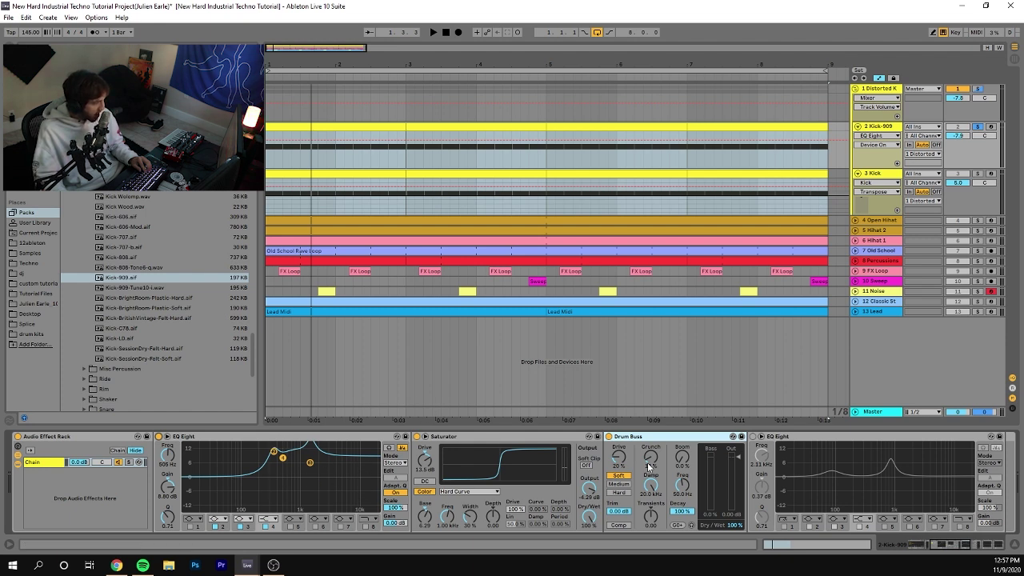
key(space)
click(159, 436)
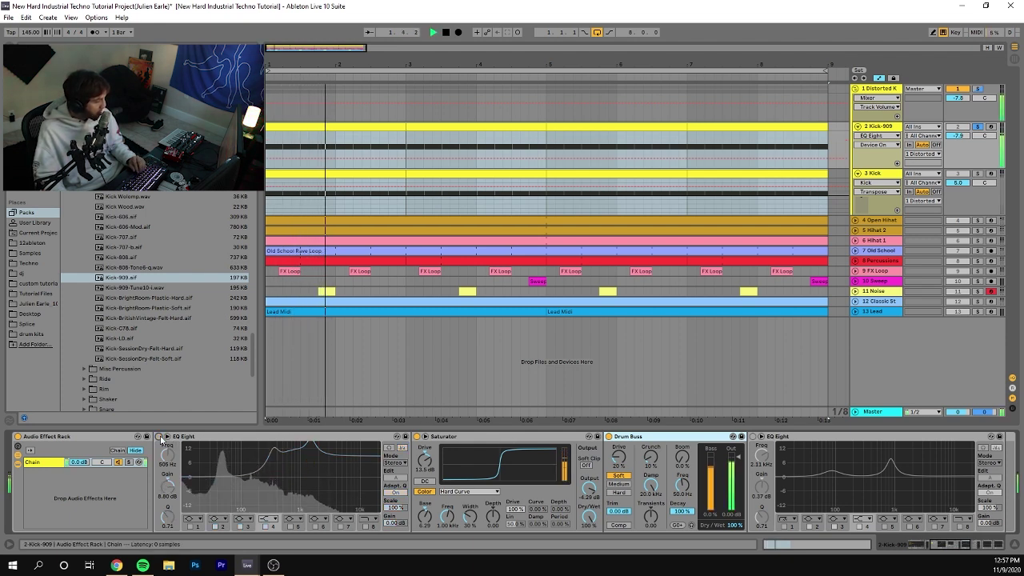
click(158, 436)
key(space)
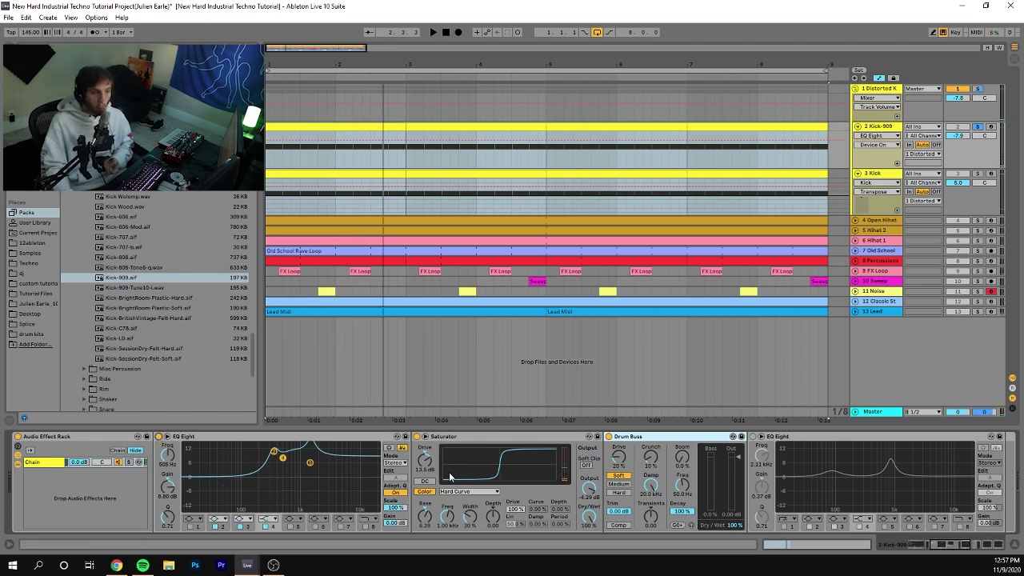
Step: Replay the kick and compare it once more with the EQ Eight before the Saturator off and on
key(space)
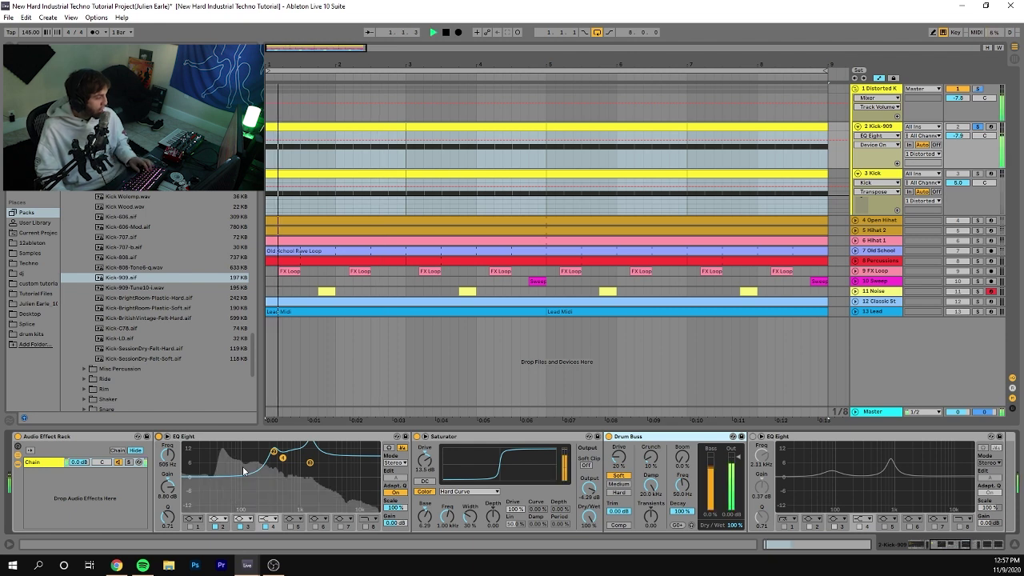
key(space)
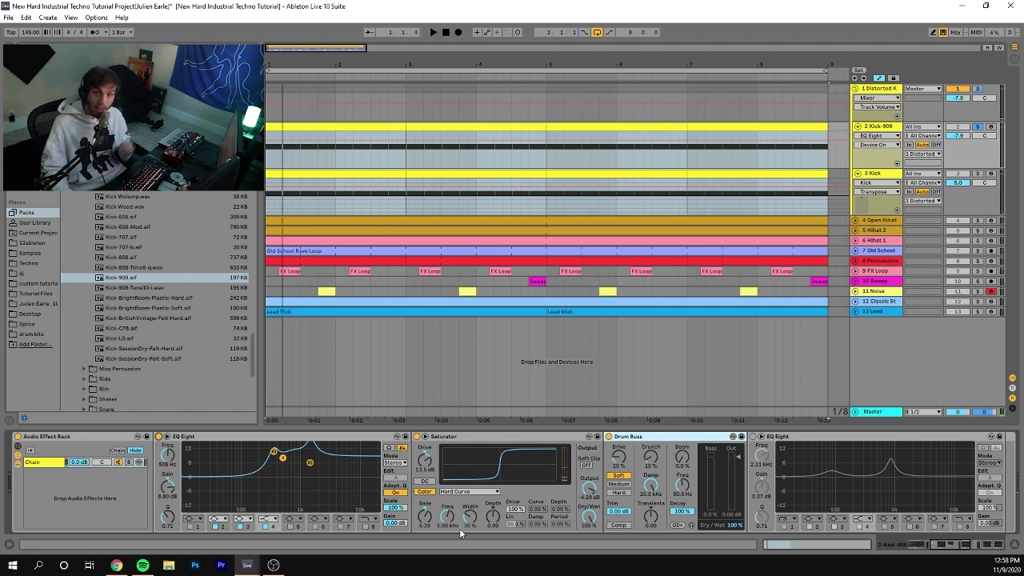
key(space)
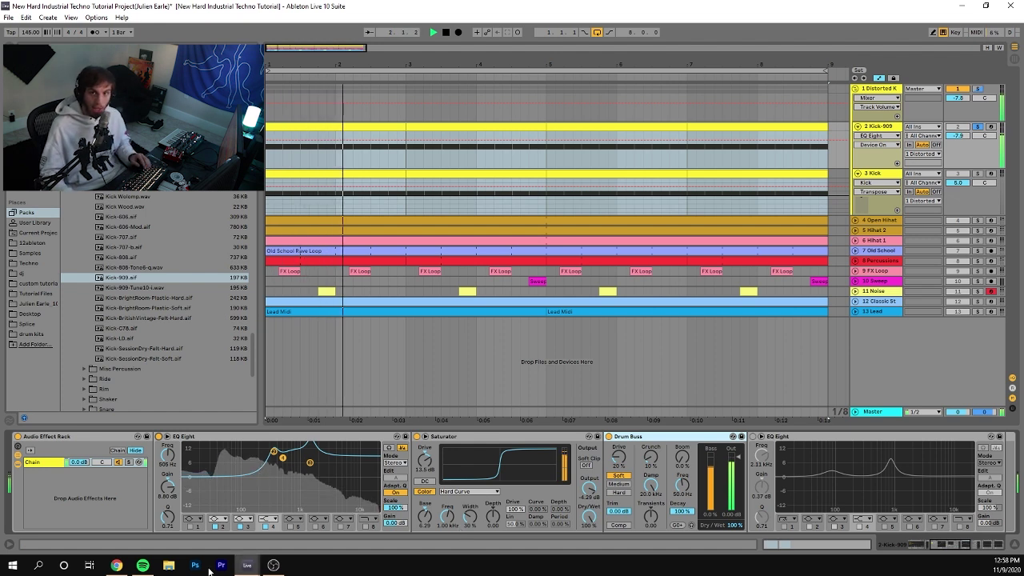
click(158, 436)
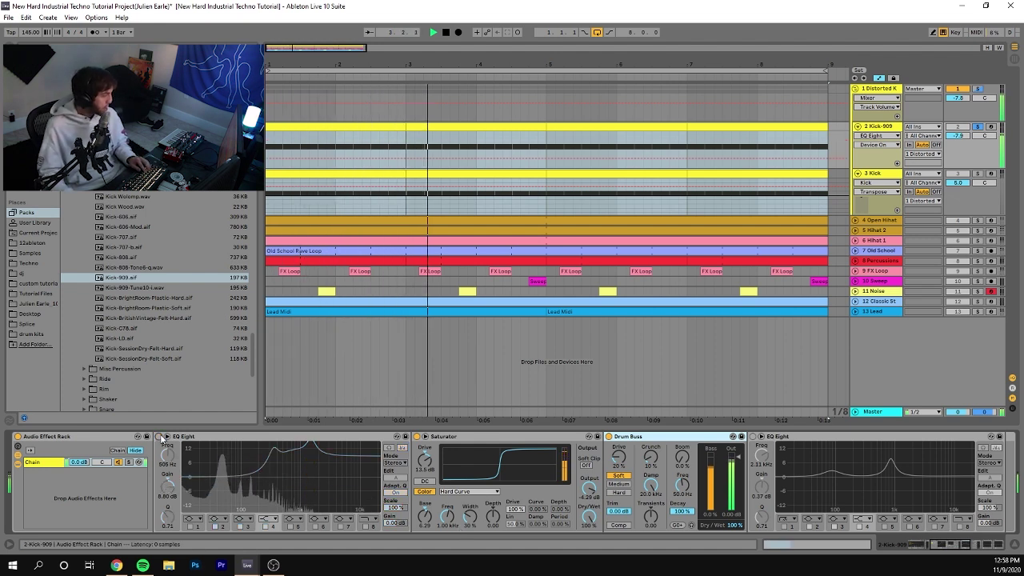
click(158, 436)
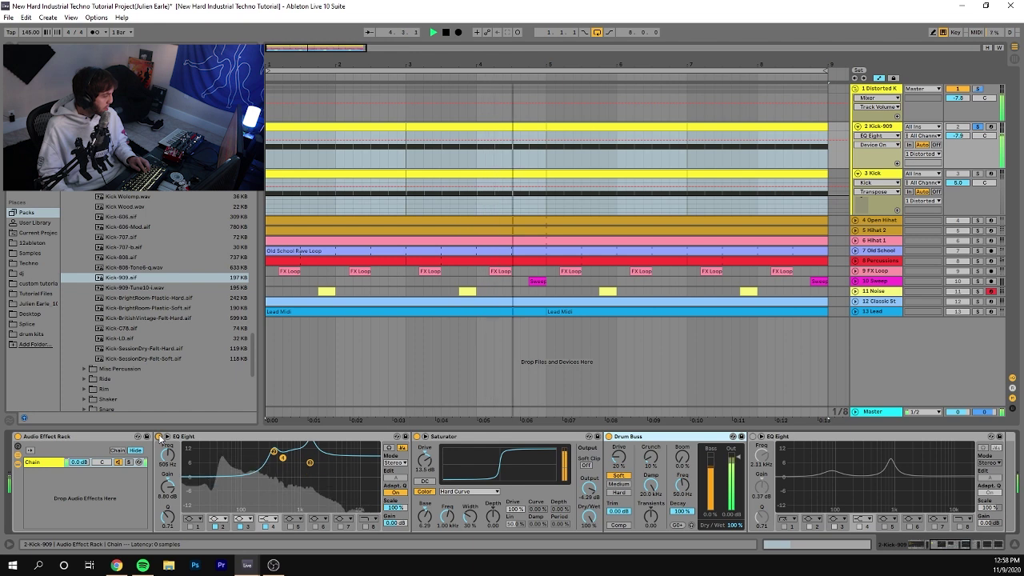
key(space)
Step: Turn on the EQ Eight after the Drum Buss, select its 861 Hz boost band and audition the kick
scroll(576, 436, down, 2)
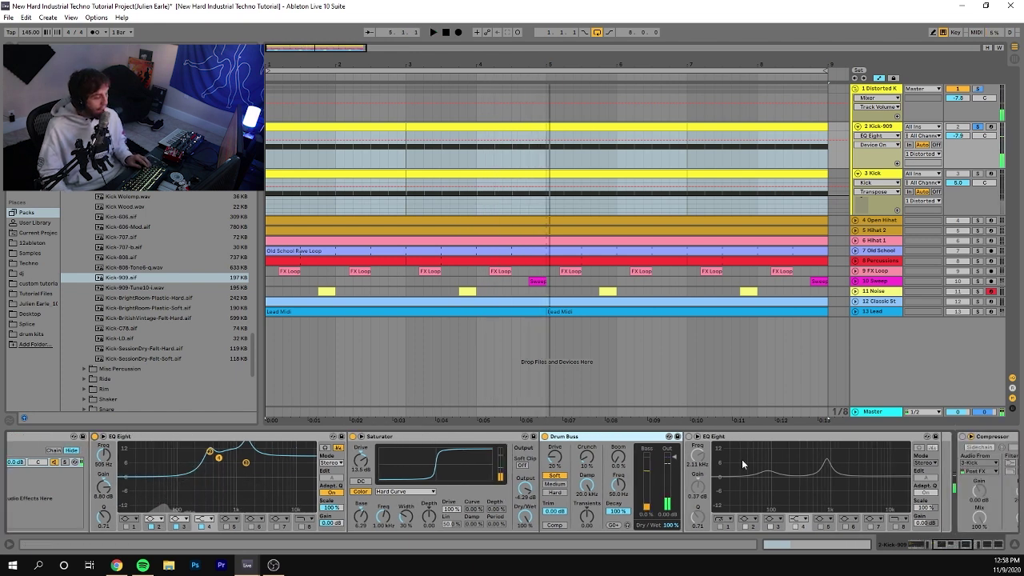
key(space)
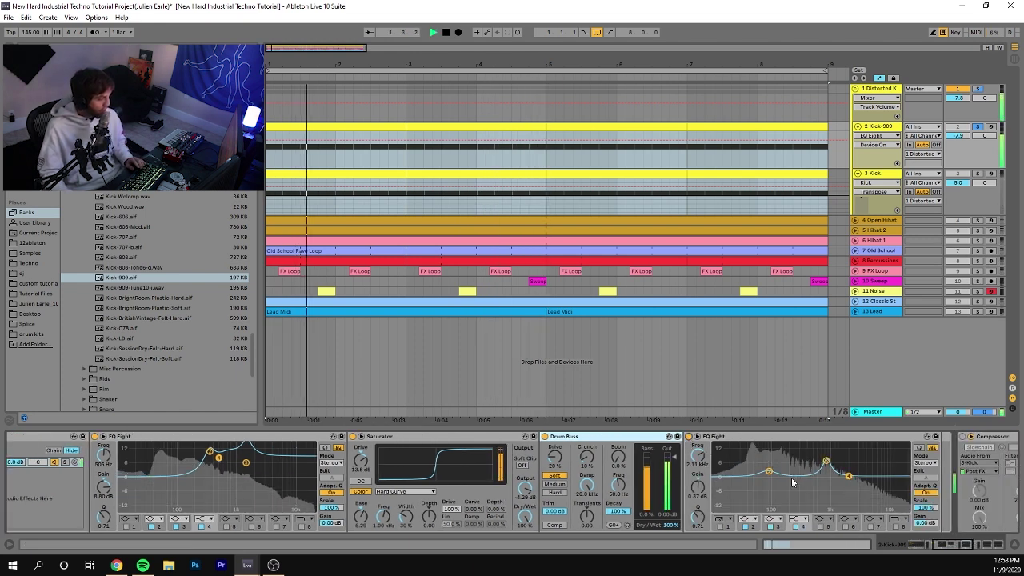
click(826, 462)
key(space)
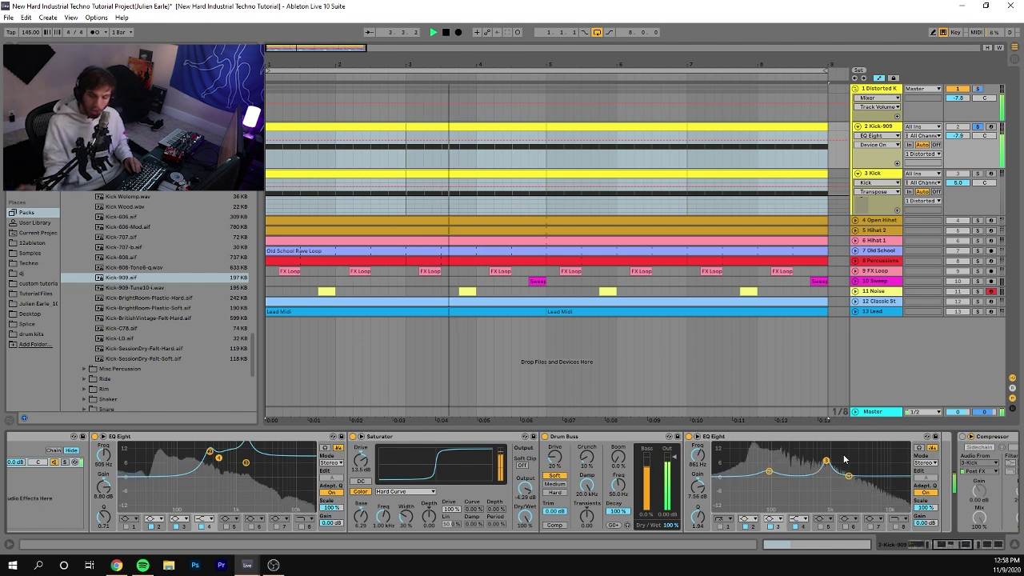
key(space)
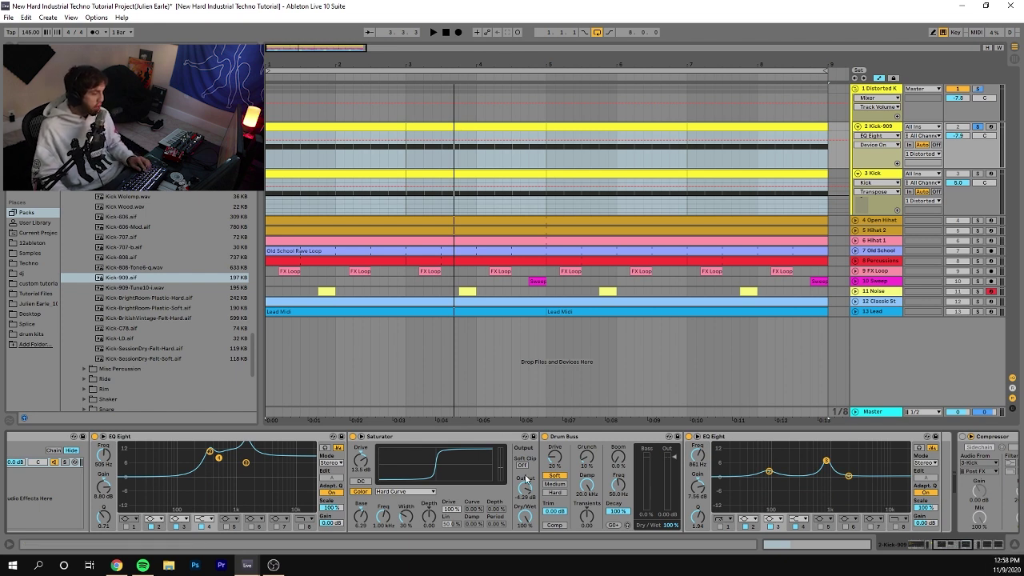
Step: Play the kick briefly and check the Saturator's curve type options, keeping Hard Curve
key(space)
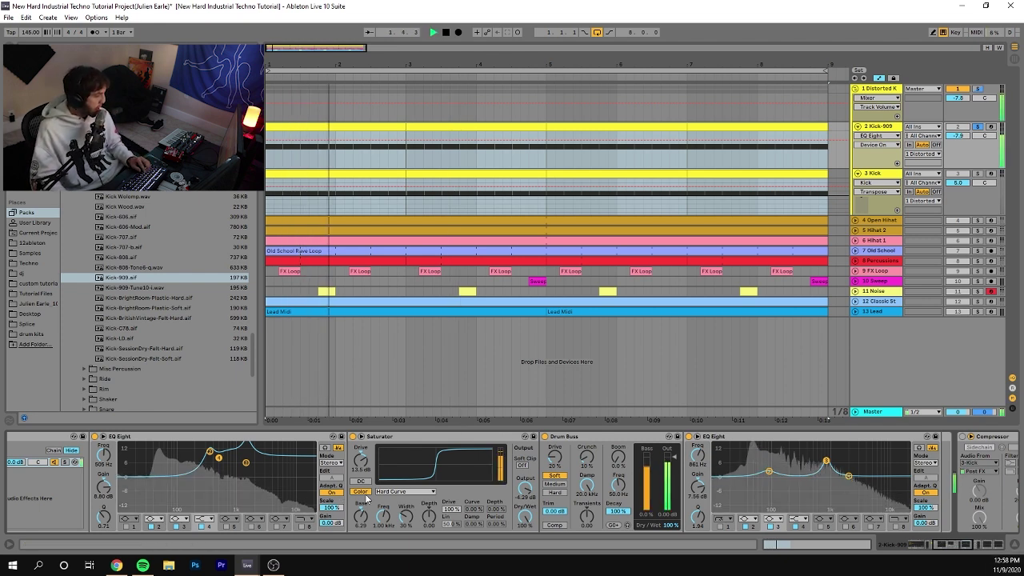
key(space)
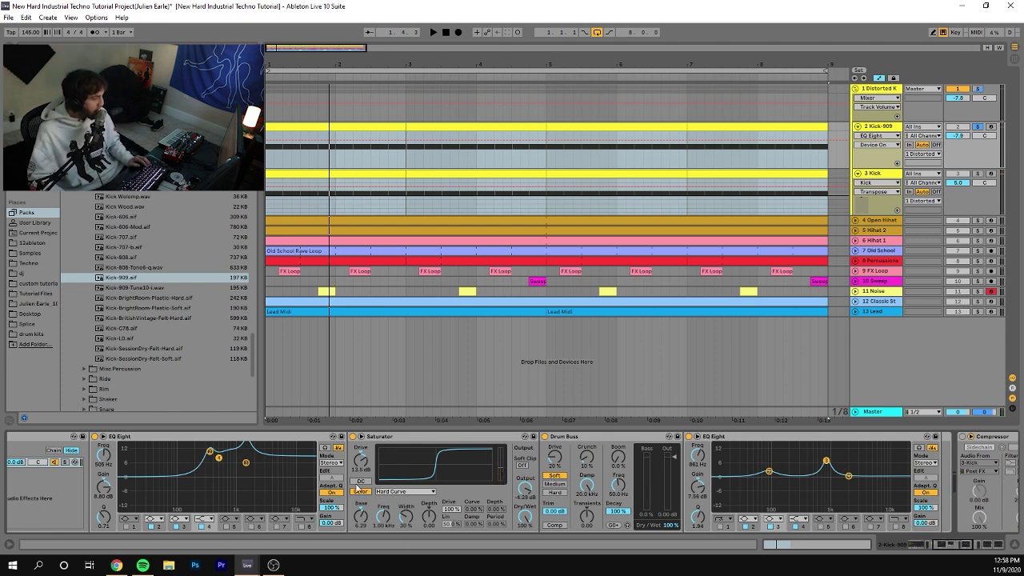
click(392, 493)
click(381, 512)
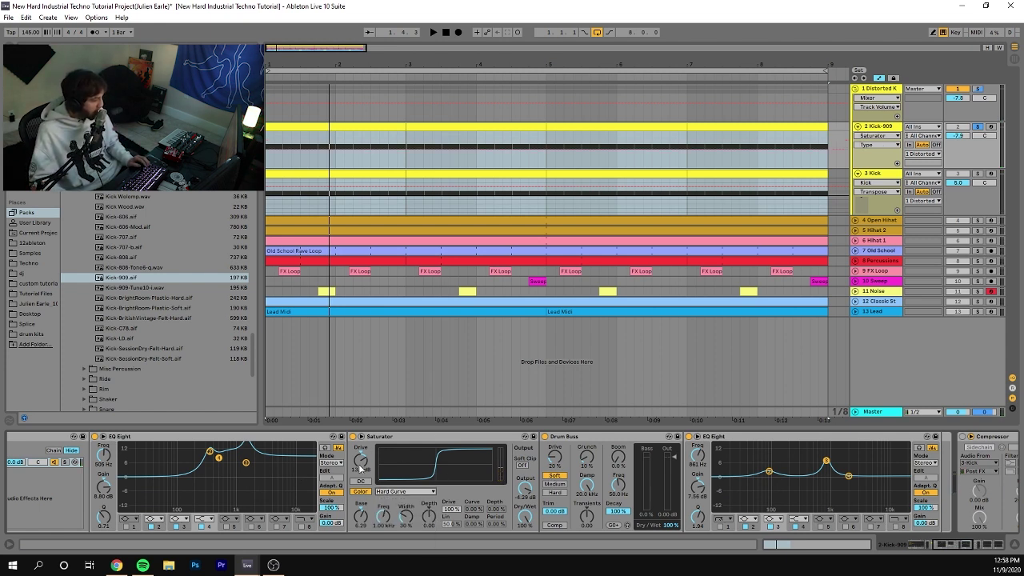
Step: Turn on the Compressor sidechained to the Kick track and play the Kick-909 track through it
scroll(579, 485, down, 5)
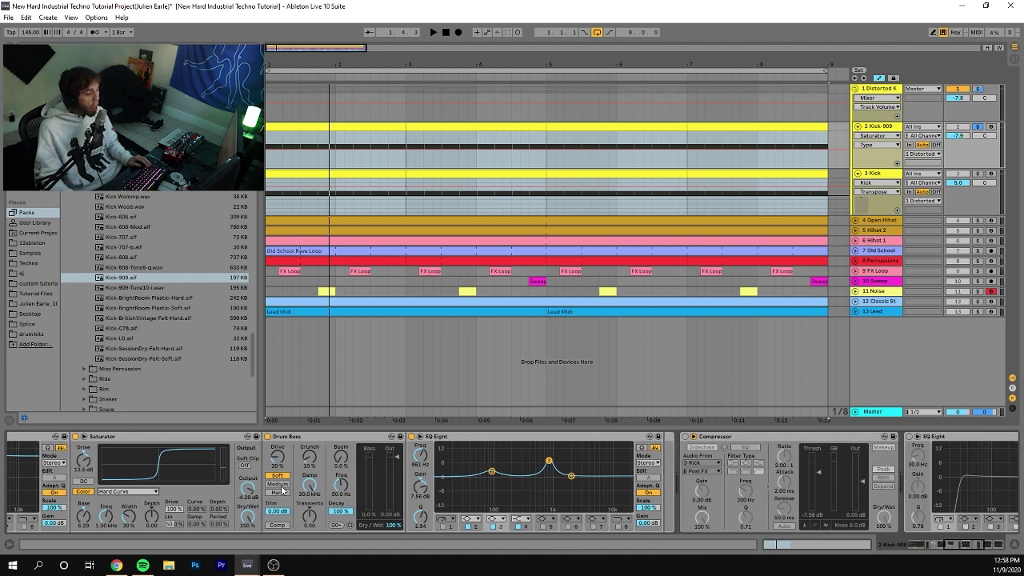
key(space)
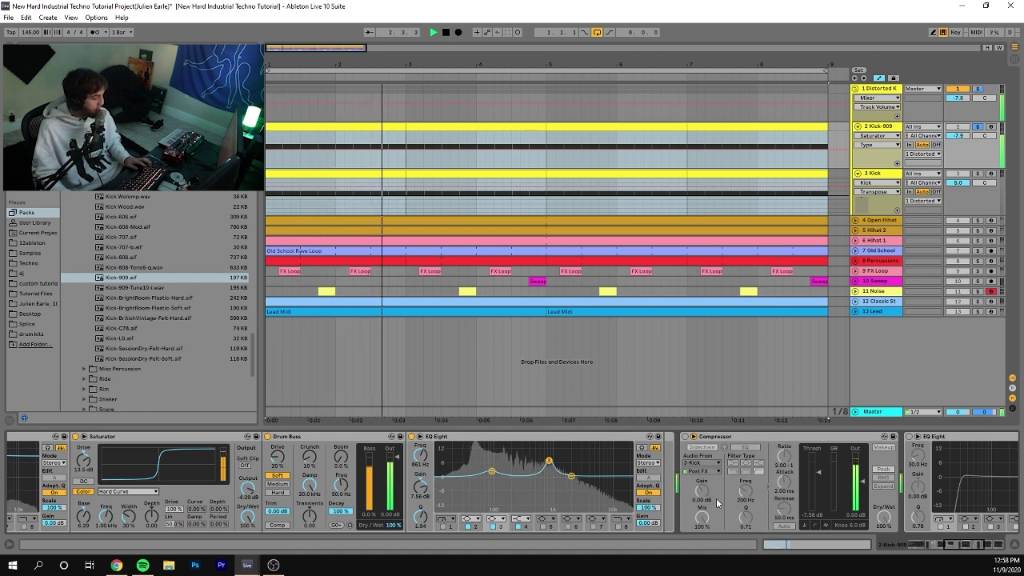
scroll(720, 512, down, 1)
scroll(729, 523, down, 8)
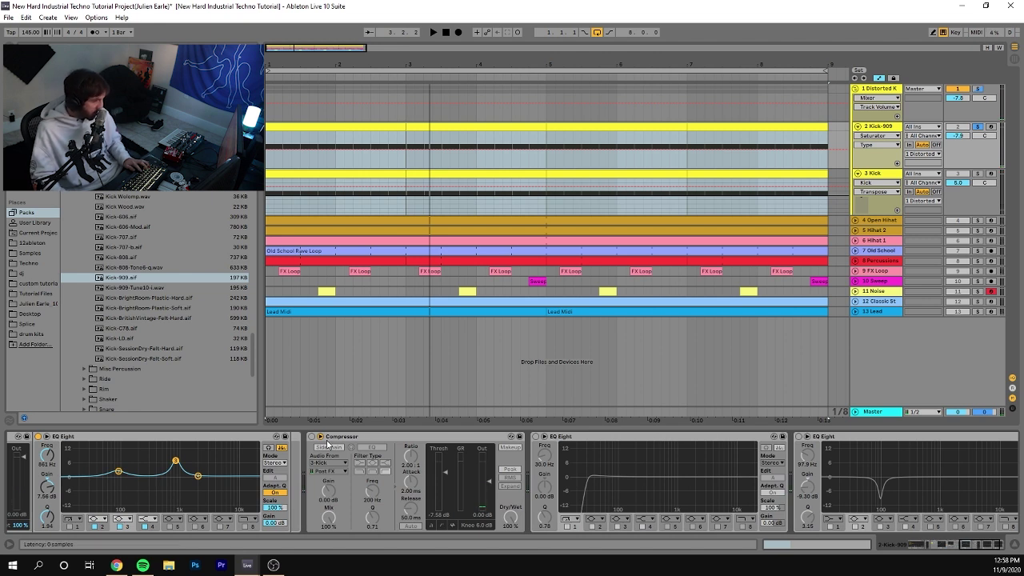
click(320, 437)
key(space)
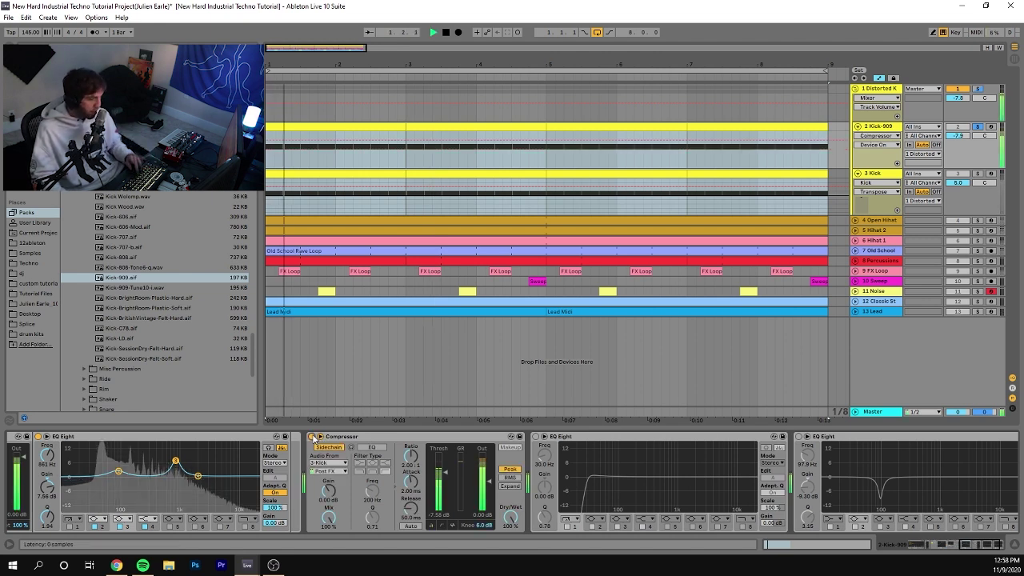
key(space)
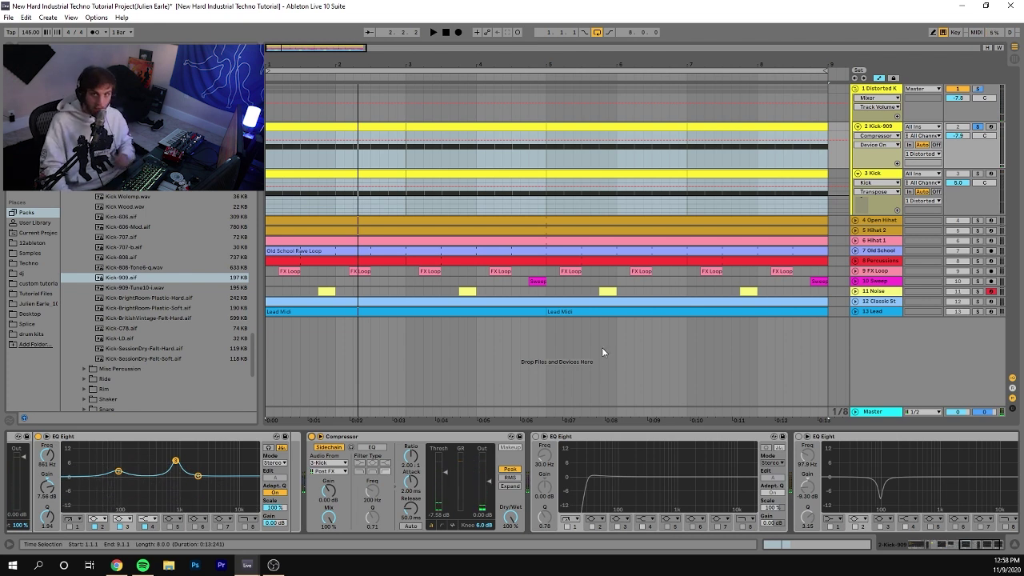
Step: Play the Kick-909 track while switching the solo of the Kick track on and off again
key(space)
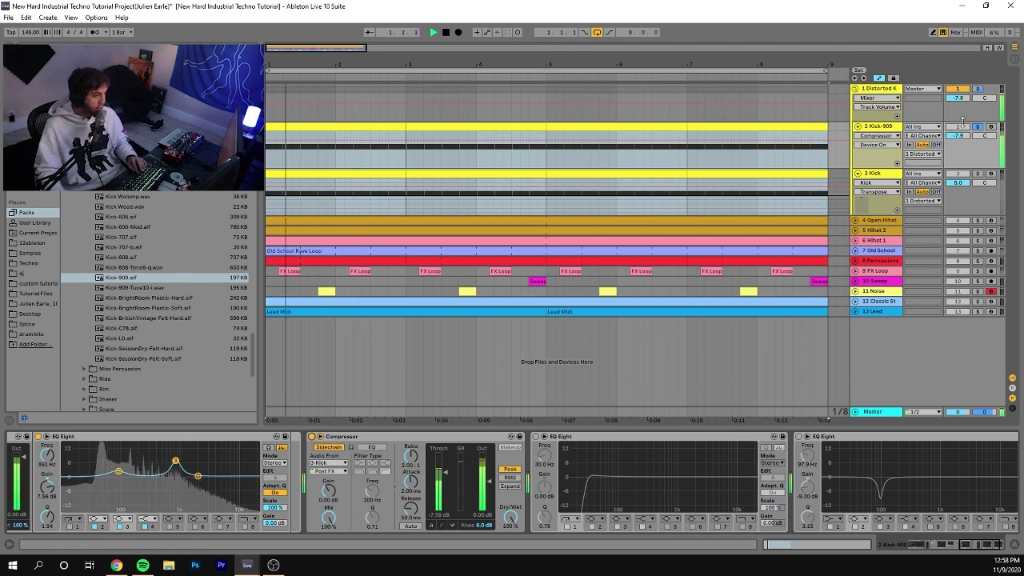
click(978, 172)
click(978, 173)
key(space)
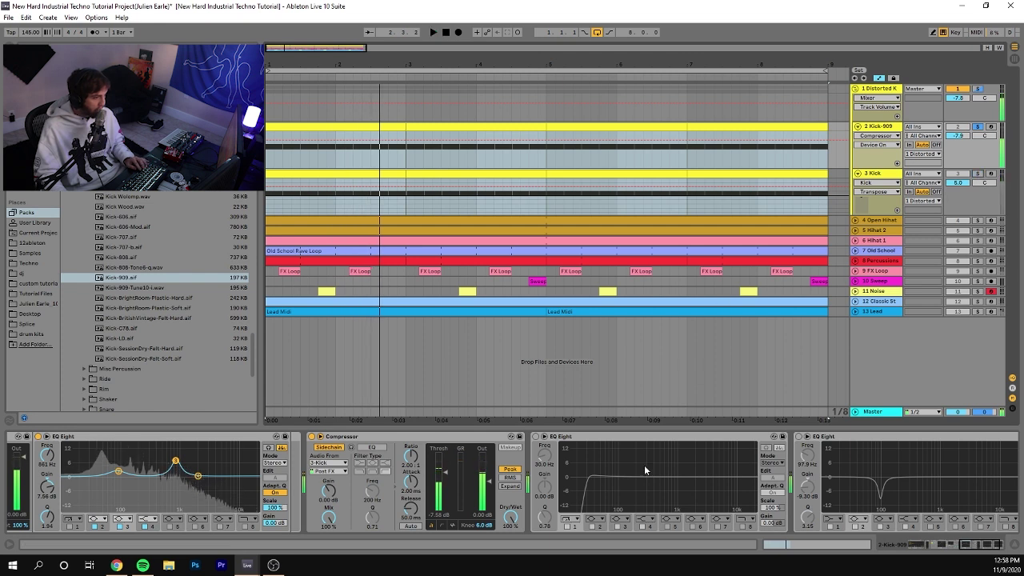
Step: Turn on the last two EQ Eights of the Kick-909 chain, the 30 Hz low cut and the 97.9 Hz dip, and audition the kick
click(536, 437)
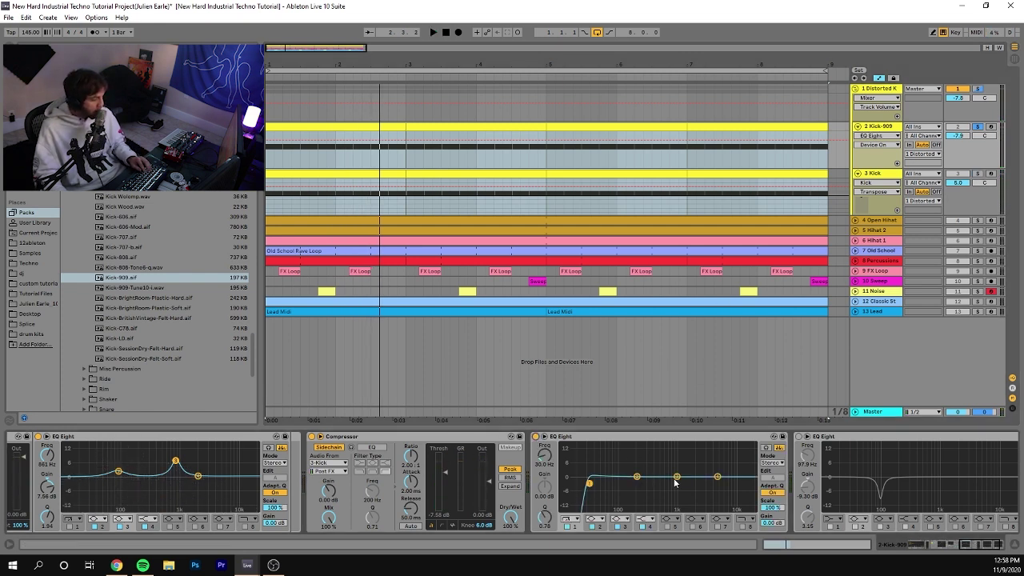
scroll(677, 497, down, 2)
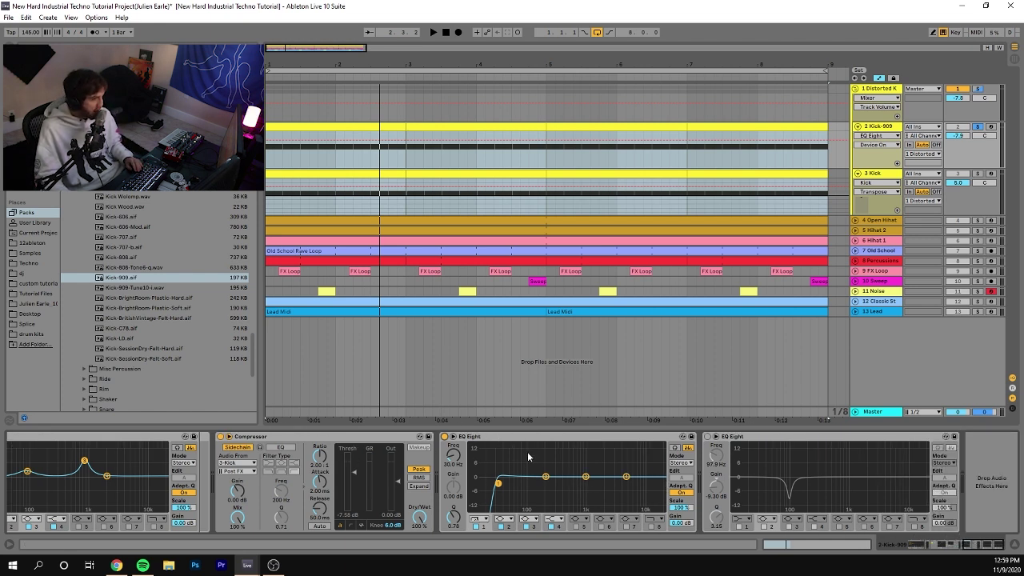
key(space)
click(706, 437)
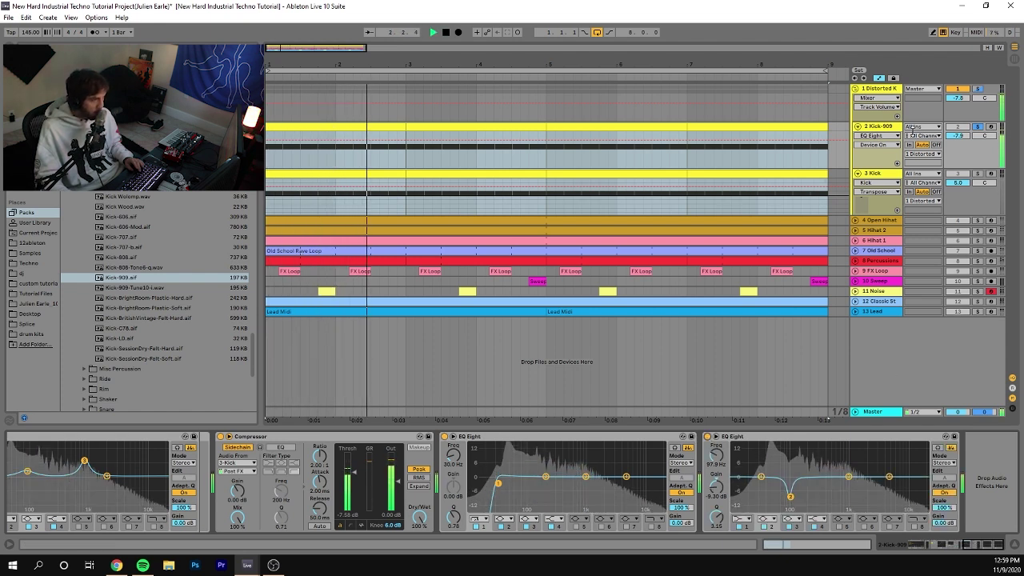
key(space)
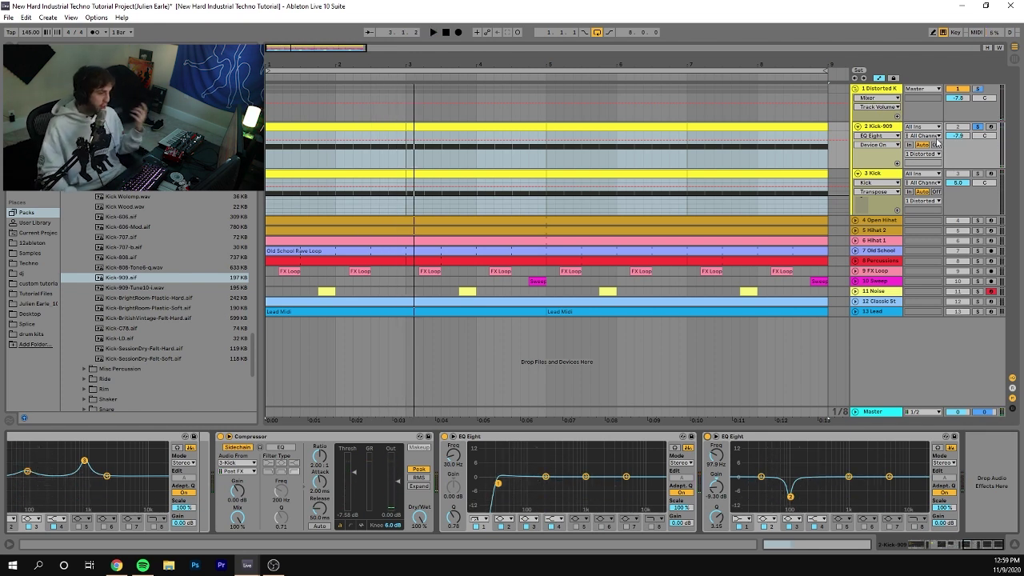
Step: Solo the Kick track, show its devices and play it together with the Kick-909 track
click(977, 173)
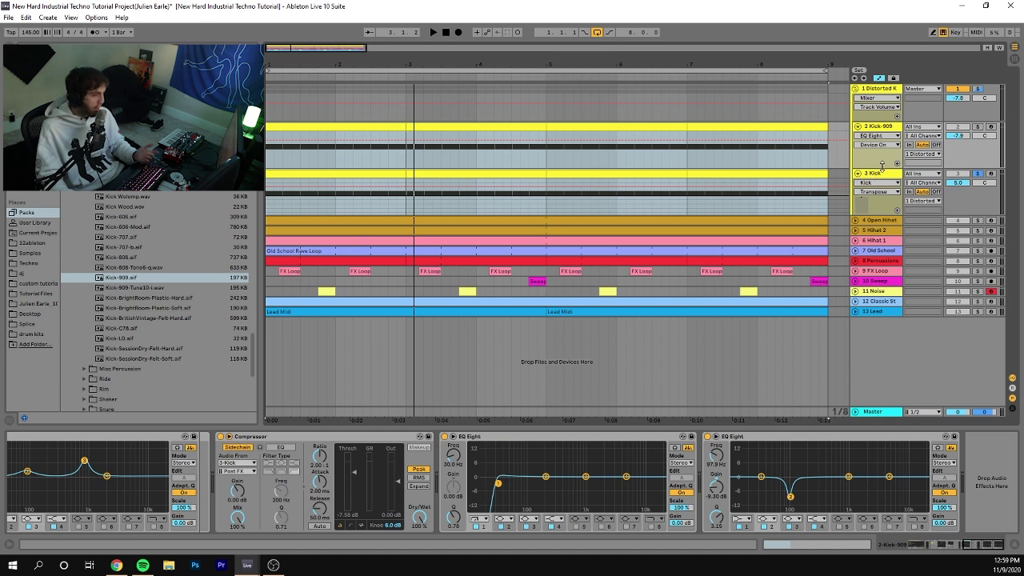
click(880, 173)
scroll(257, 509, left, 3)
key(alt+space)
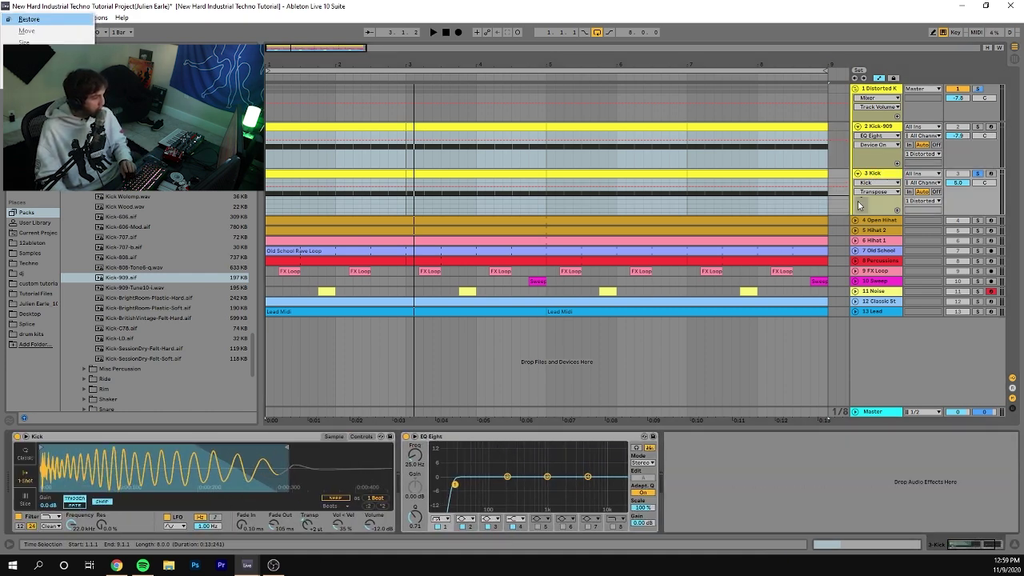
key(Escape)
key(space)
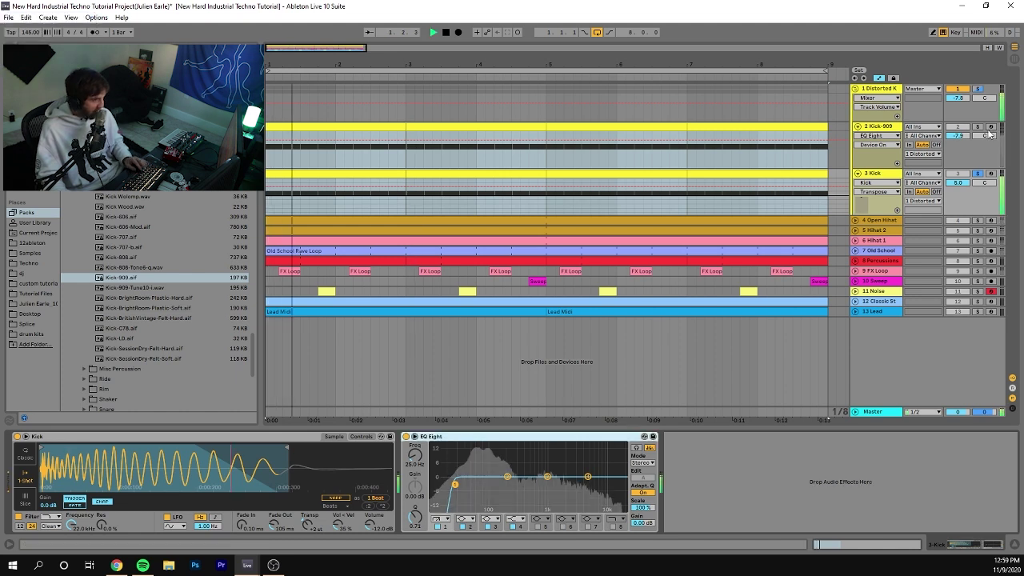
key(space)
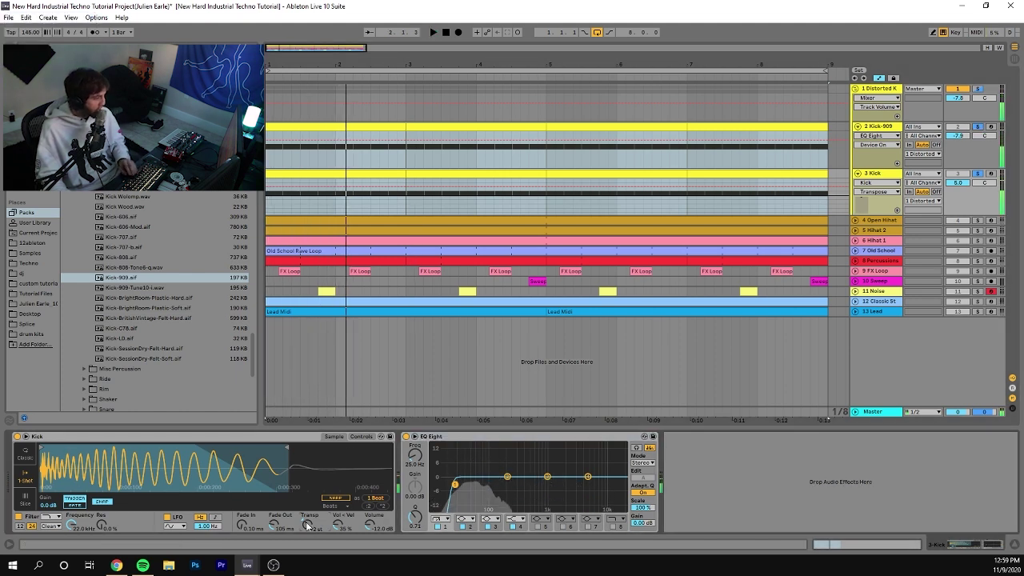
Step: Play both kicks while trying a different transpose on the Kick sample, returning it to +2 st
key(space)
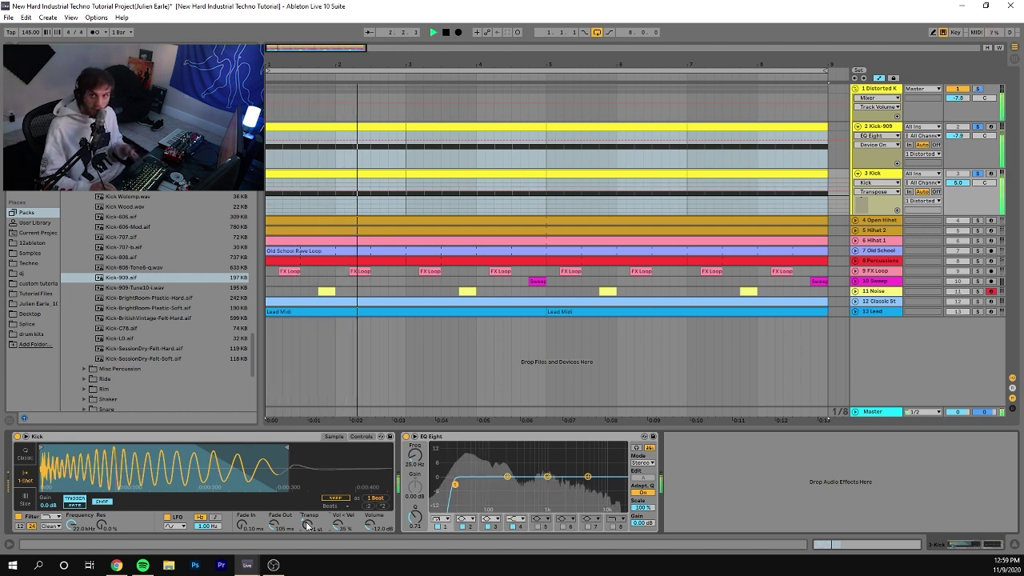
drag(307, 526, 303, 523)
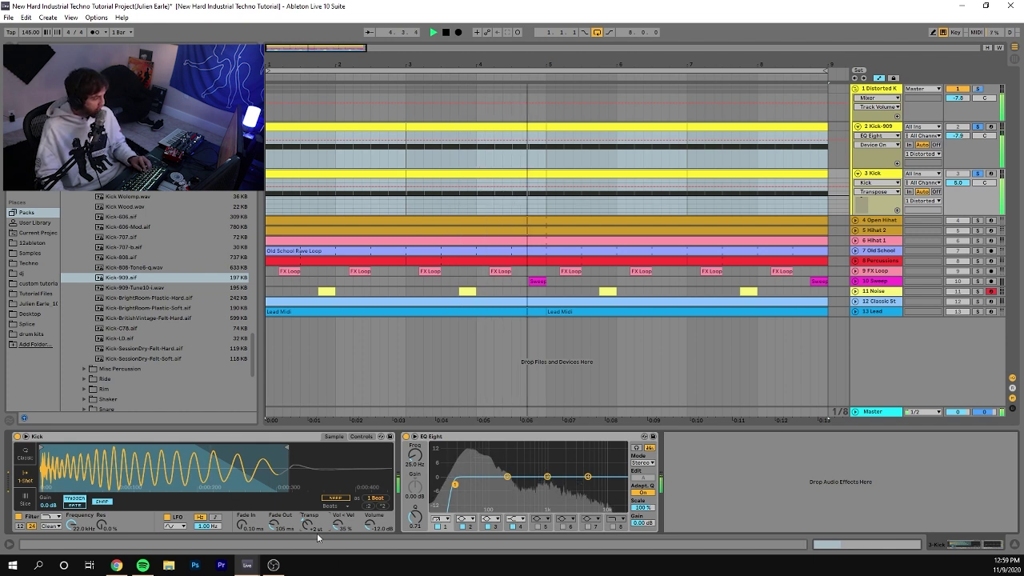
key(space)
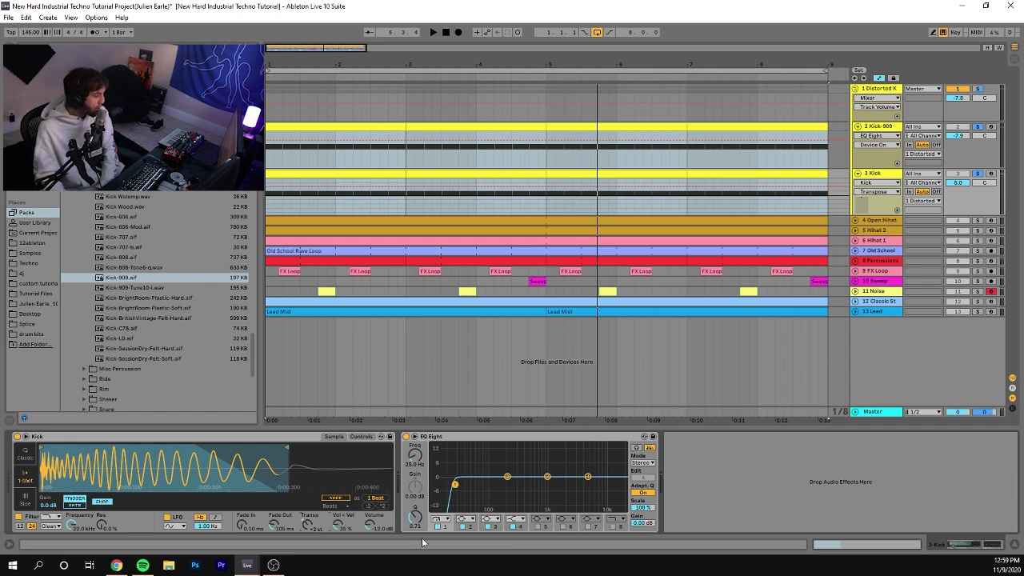
Step: Show the Distorted Kick group's EQ Eight and Limiter, solo the whole group and switch to full screen
click(935, 106)
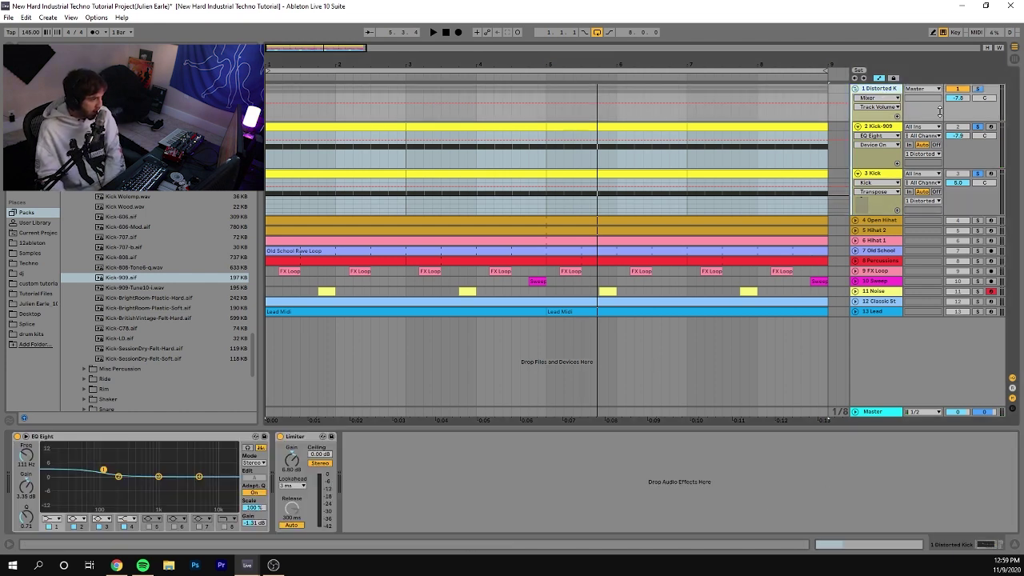
click(978, 90)
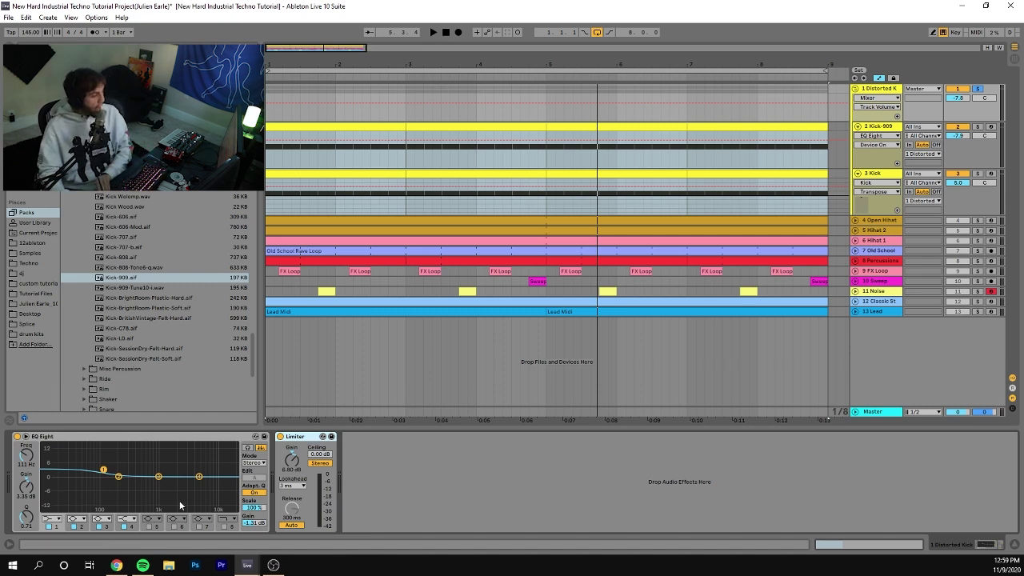
click(419, 458)
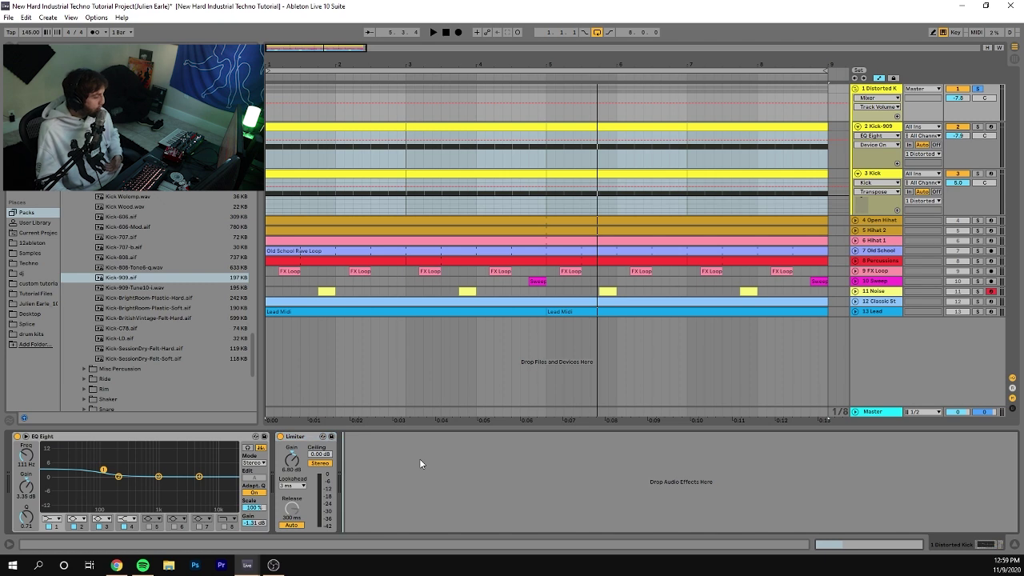
key(F11)
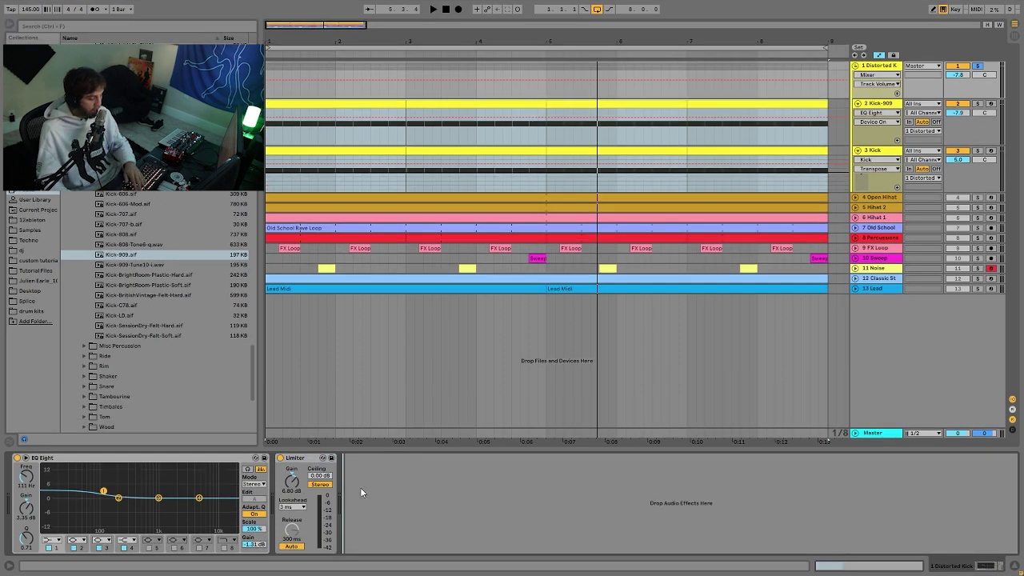
Step: Play the Distorted Kick group while bypassing and re-enabling its Limiter to compare the sound
click(280, 458)
key(space)
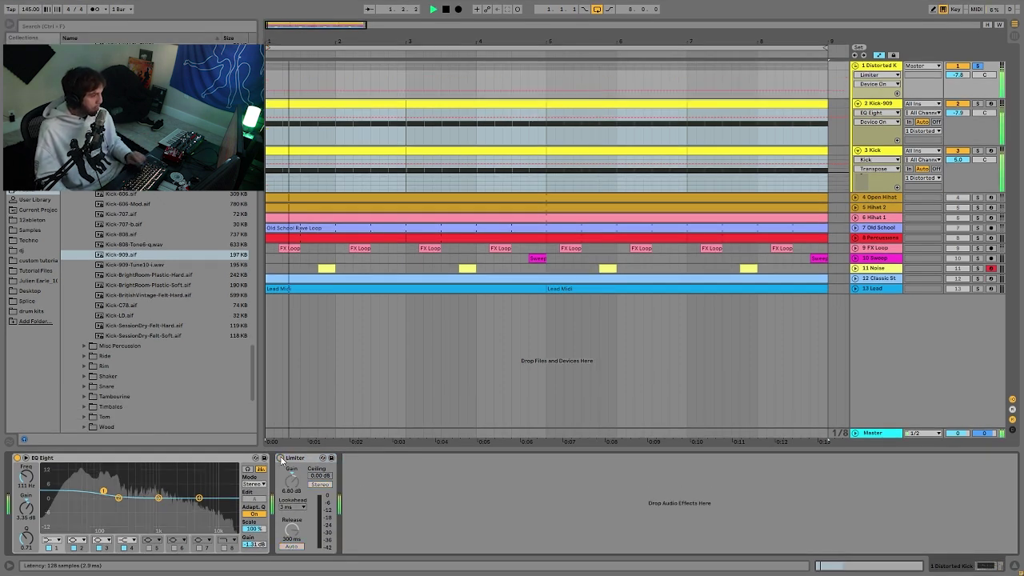
click(280, 459)
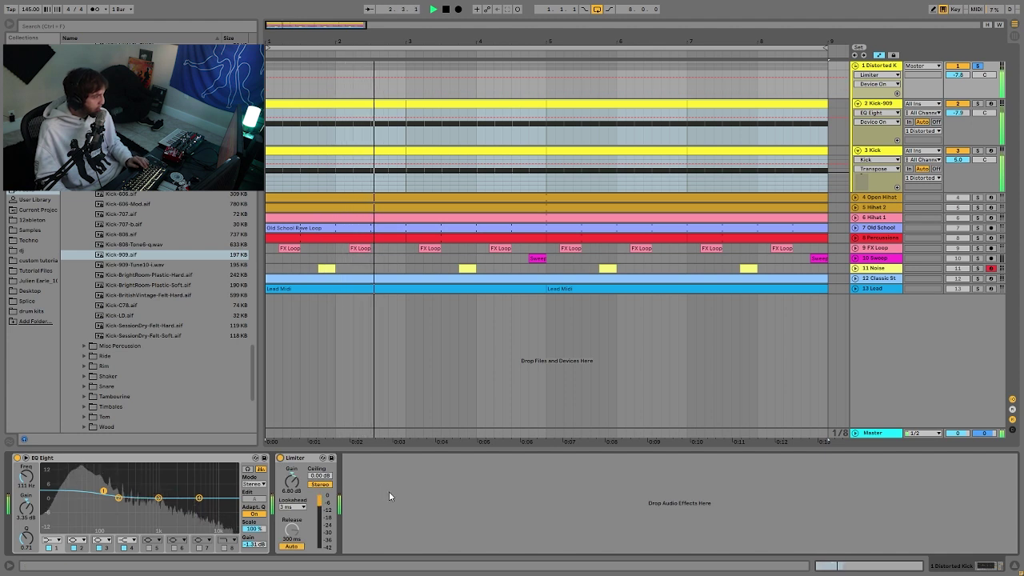
key(0)
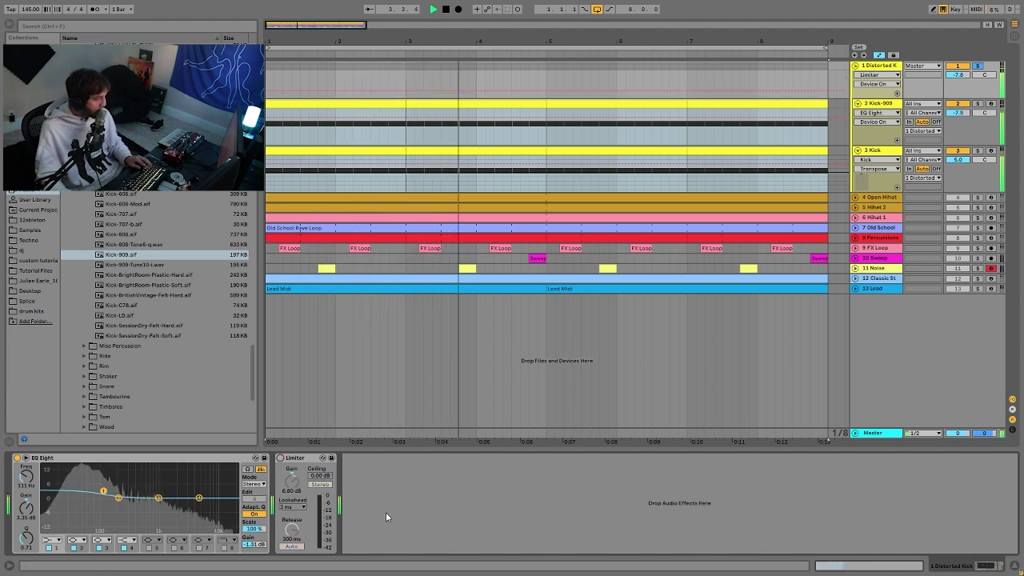
click(280, 458)
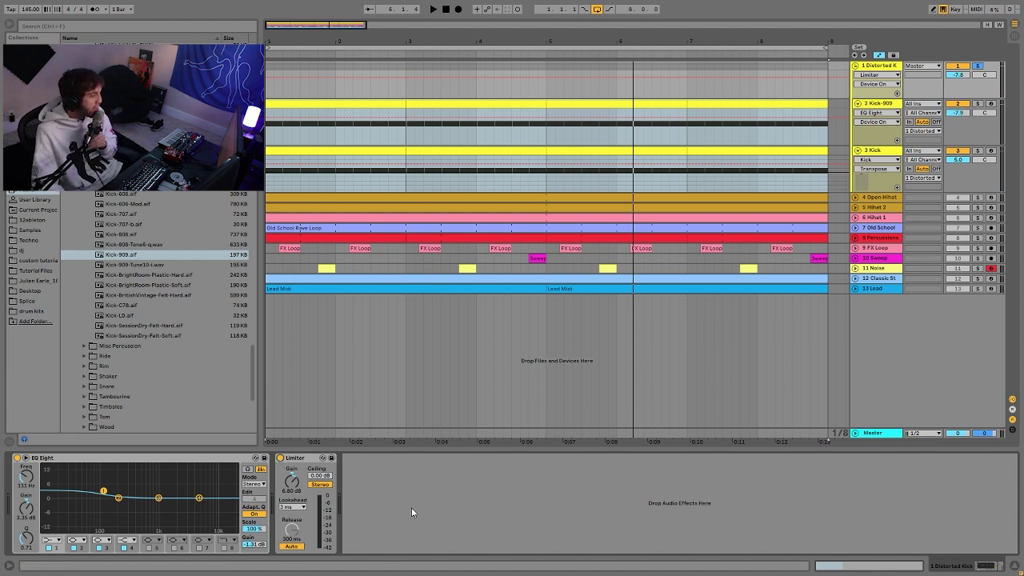
key(space)
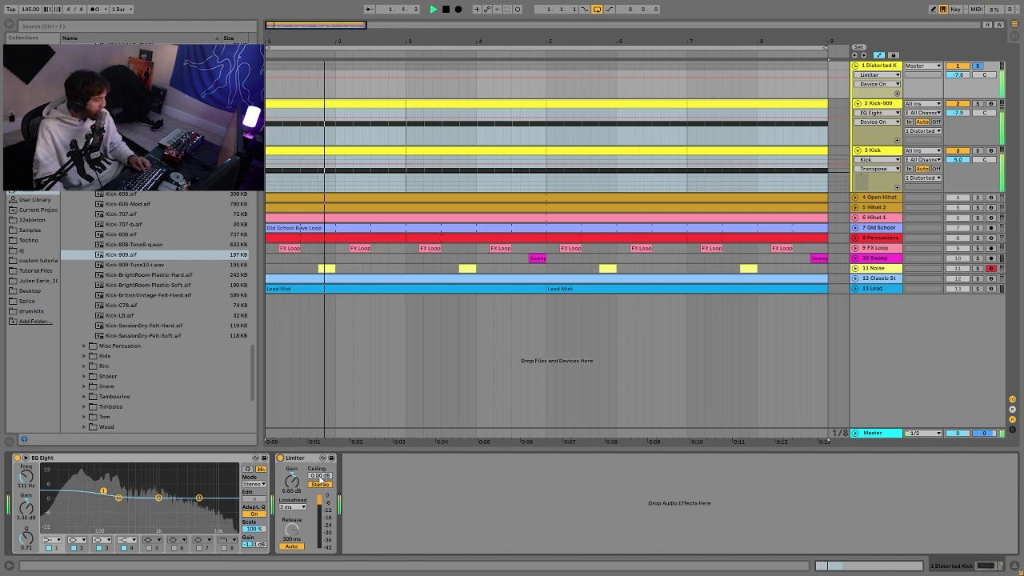
key(space)
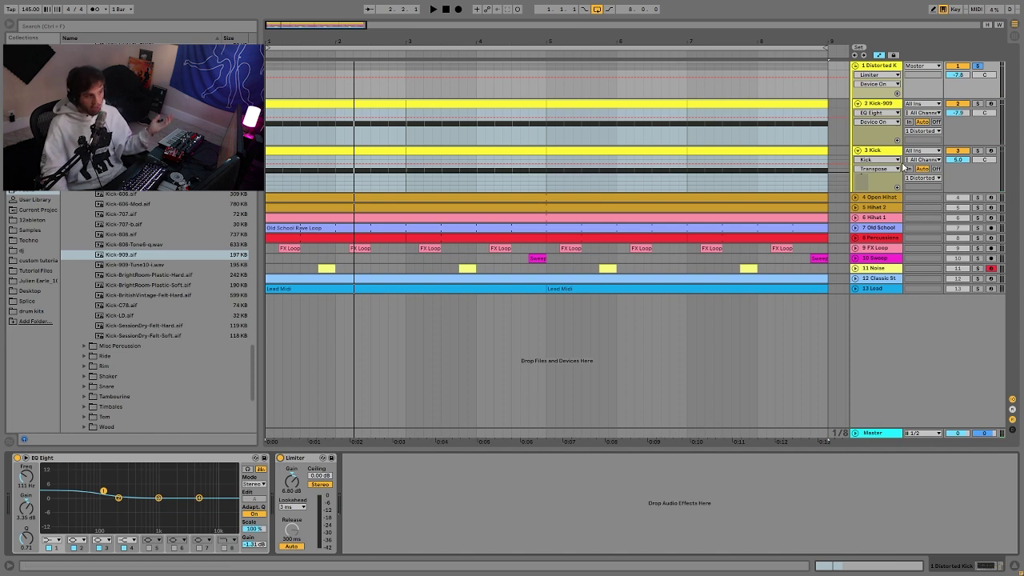
Step: Review the Kick-909 effect chain, then fold the Kick-909 and Kick tracks and select the Distorted Kick group
click(897, 100)
scroll(422, 556, up, 5)
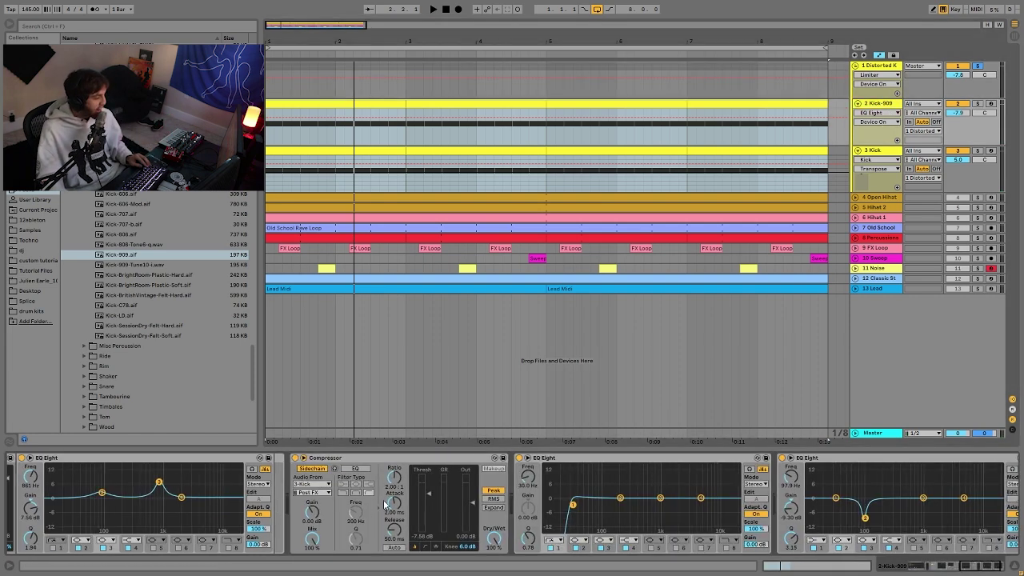
scroll(422, 556, up, 5)
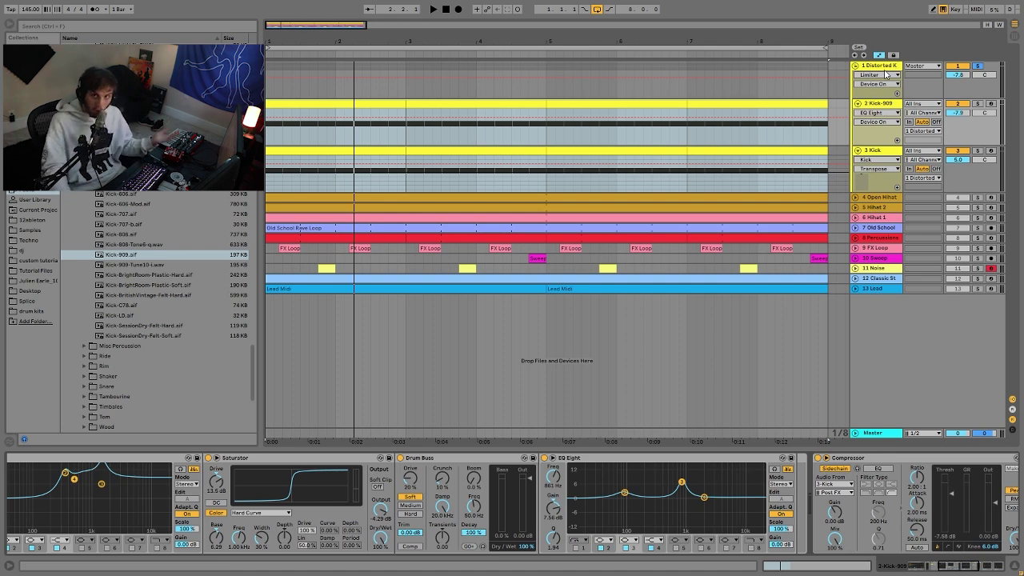
click(885, 104)
key(shift+Down)
key(Left)
key(Up)
key(Up)
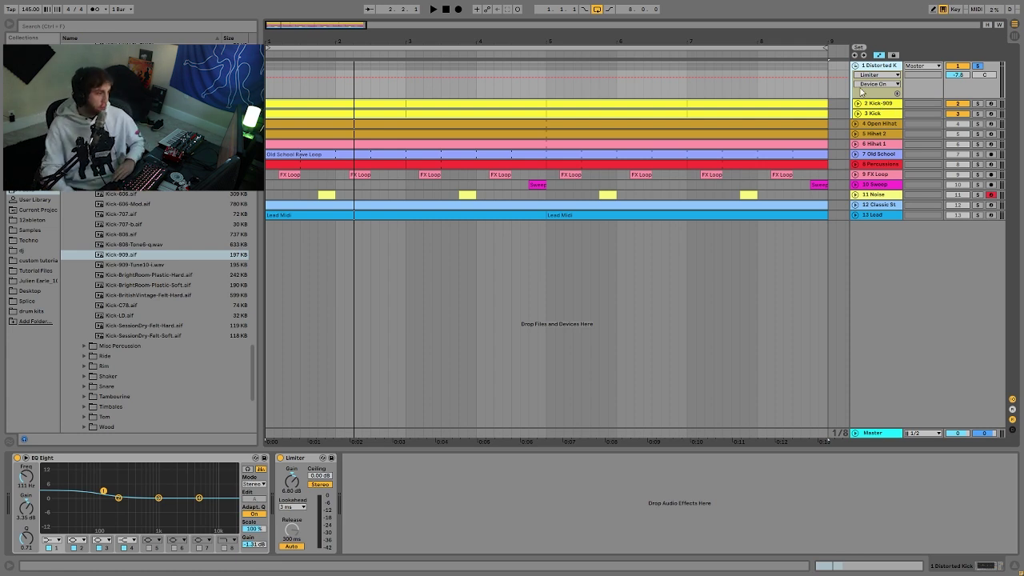
Step: Take the Distorted Kick group off solo, then solo and play the Open Hihat, Hihat 2, Hihat 1 and Old School tracks
key(space)
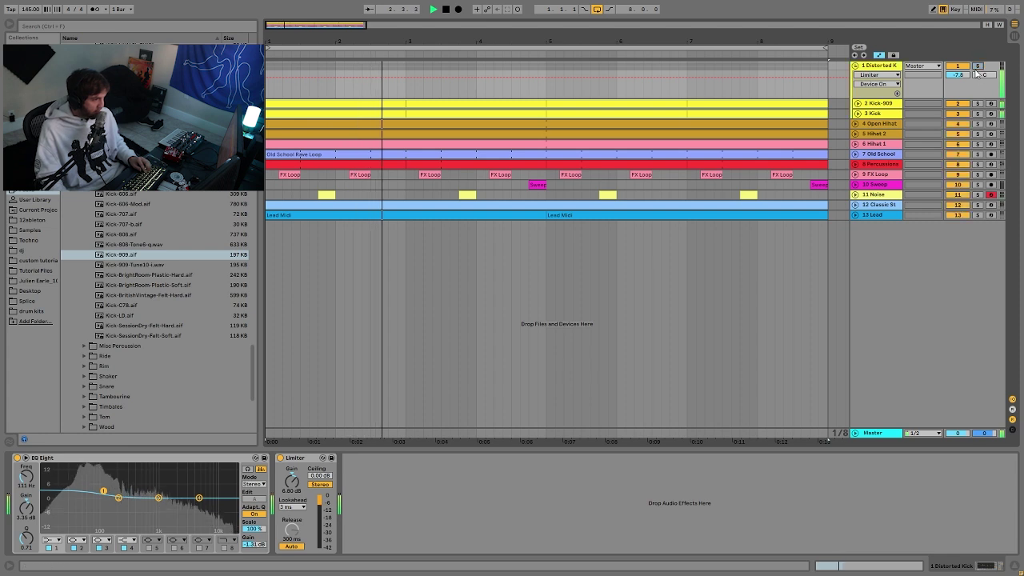
key(space)
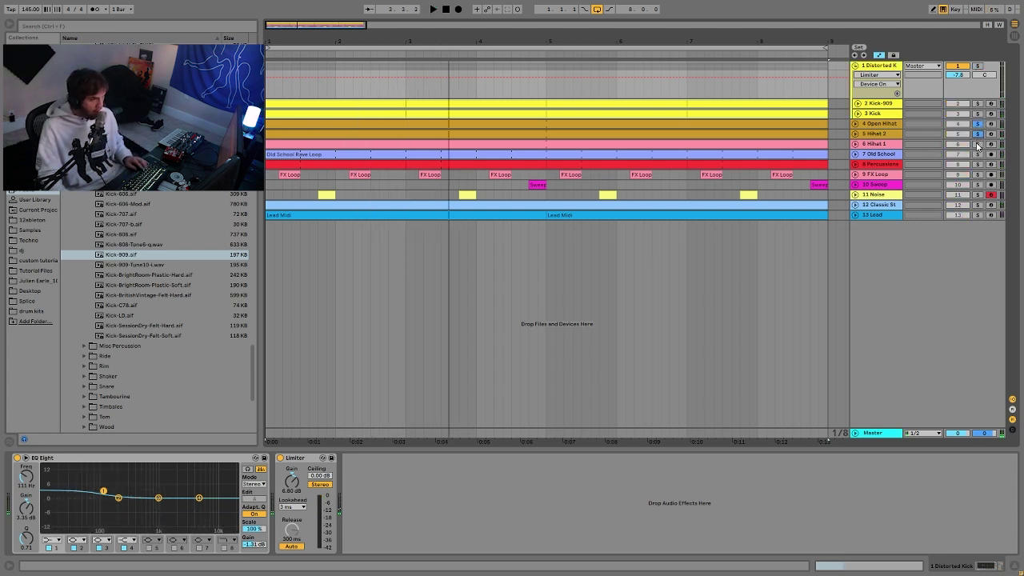
key(space)
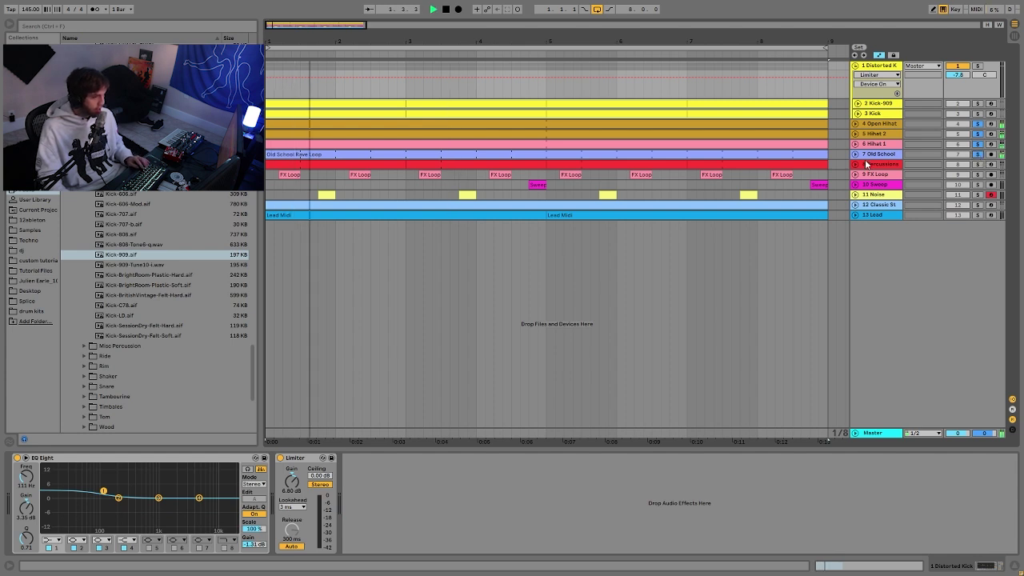
Step: Unfold the Old School, Hihat 1, Hihat 2 and Open Hihat tracks in the arrangement
click(854, 154)
click(854, 144)
click(855, 134)
click(855, 124)
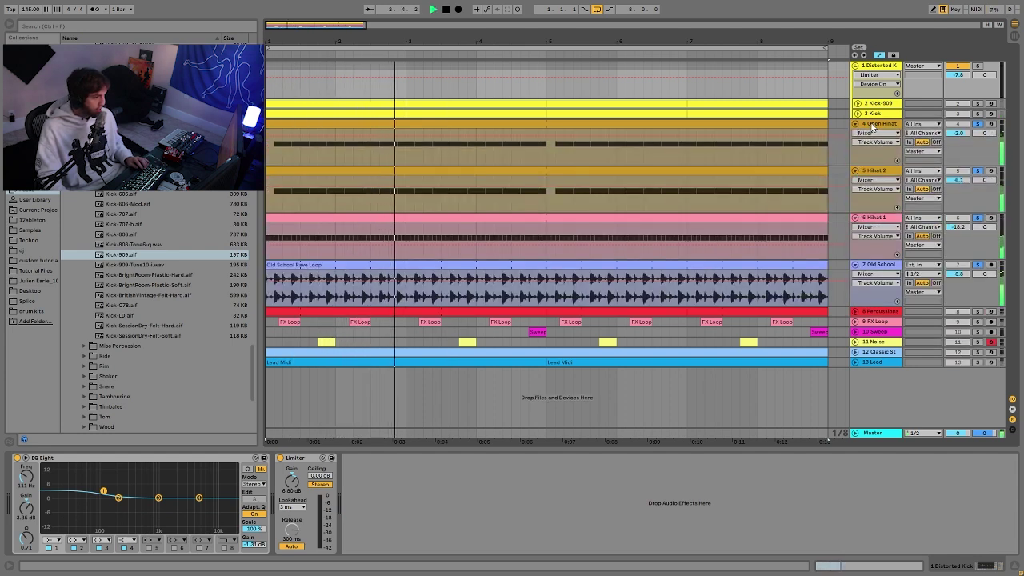
Step: Solo only the Open Hihat track, show its sampler and Reverb, and play it
click(971, 132)
key(space)
click(980, 125)
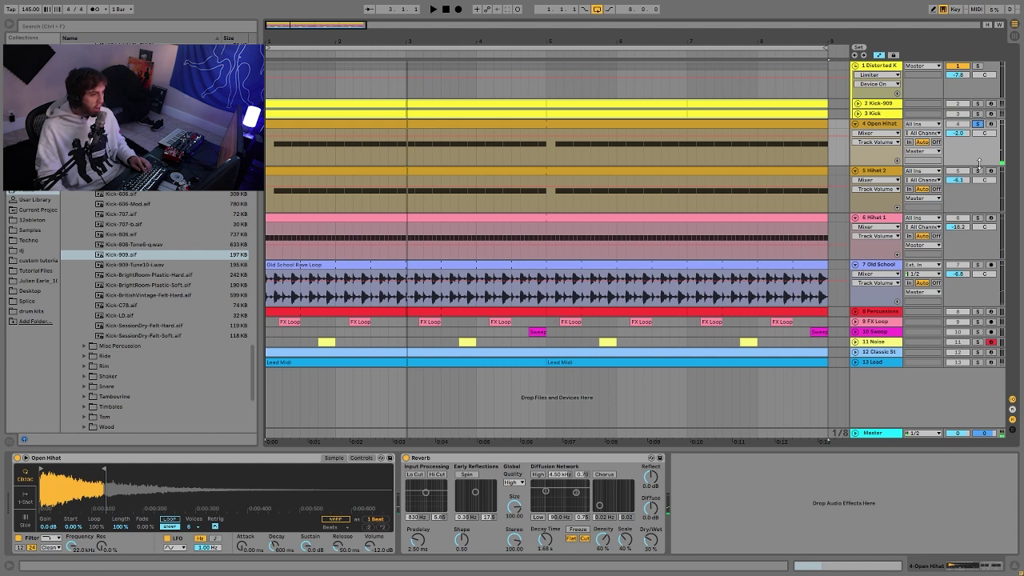
key(space)
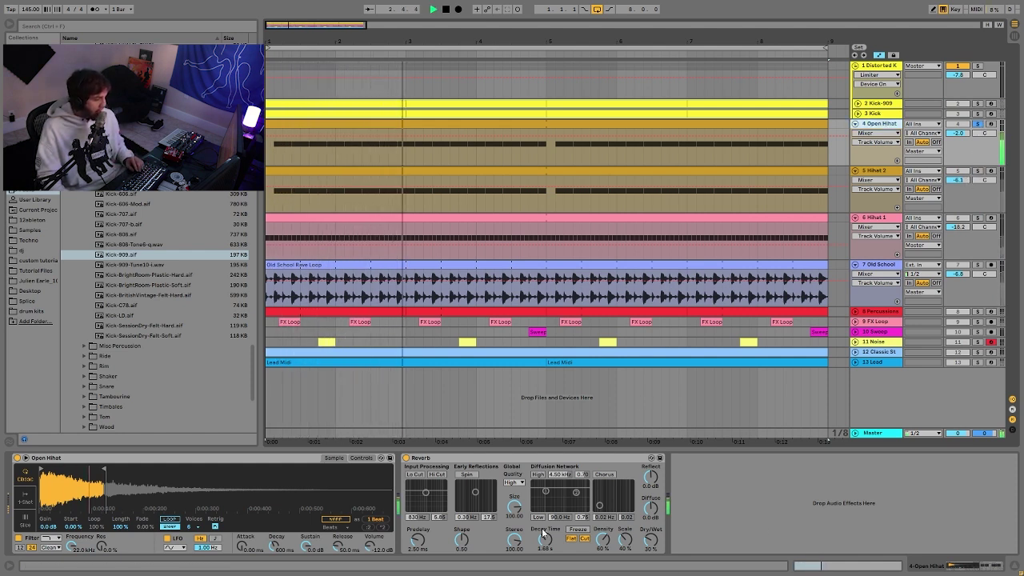
key(space)
key(space)
key(space)
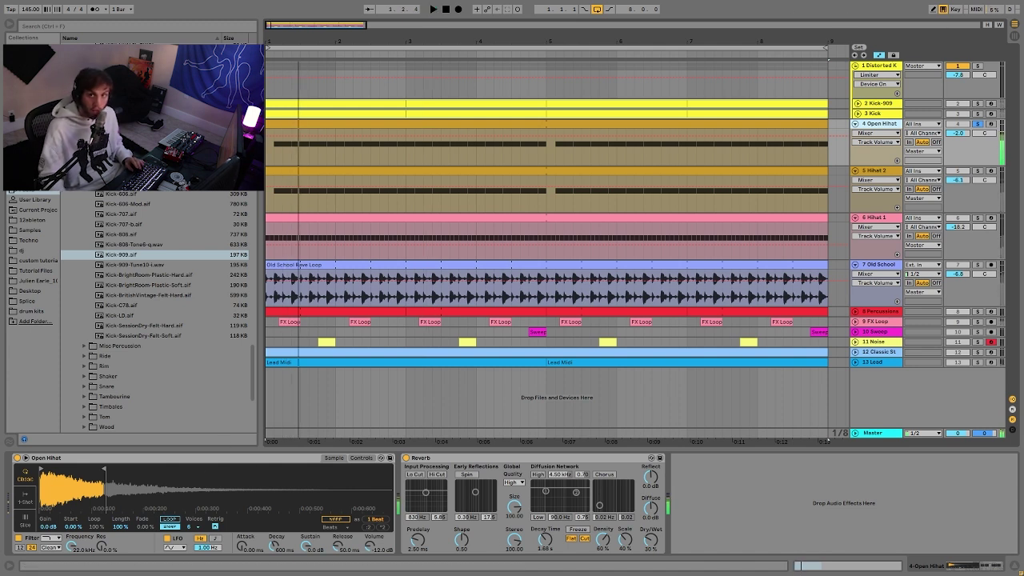
Step: Play Hihat 2 on solo, then switch the solo back to Open Hihat and show its devices
key(space)
click(976, 170)
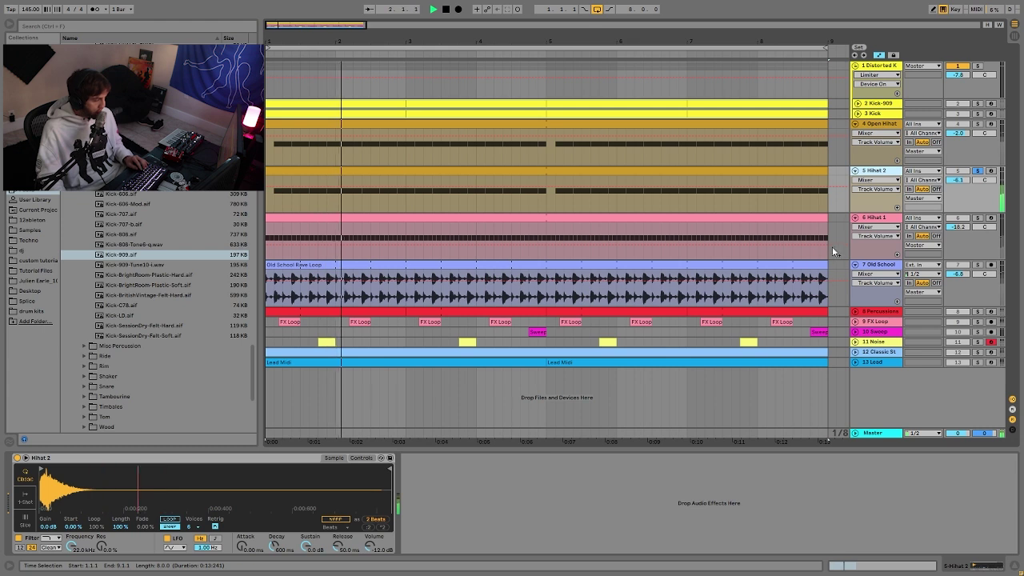
click(978, 124)
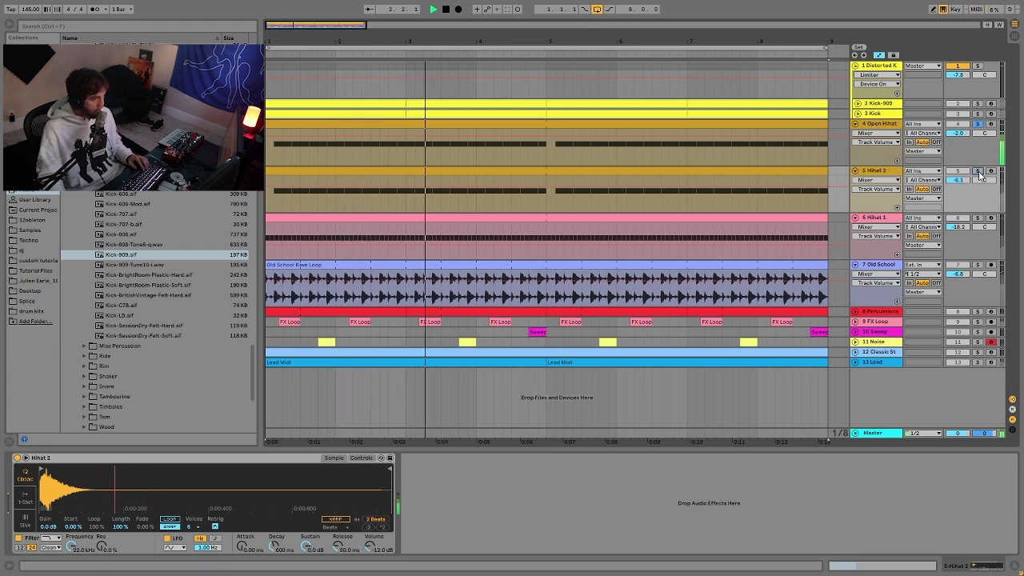
key(space)
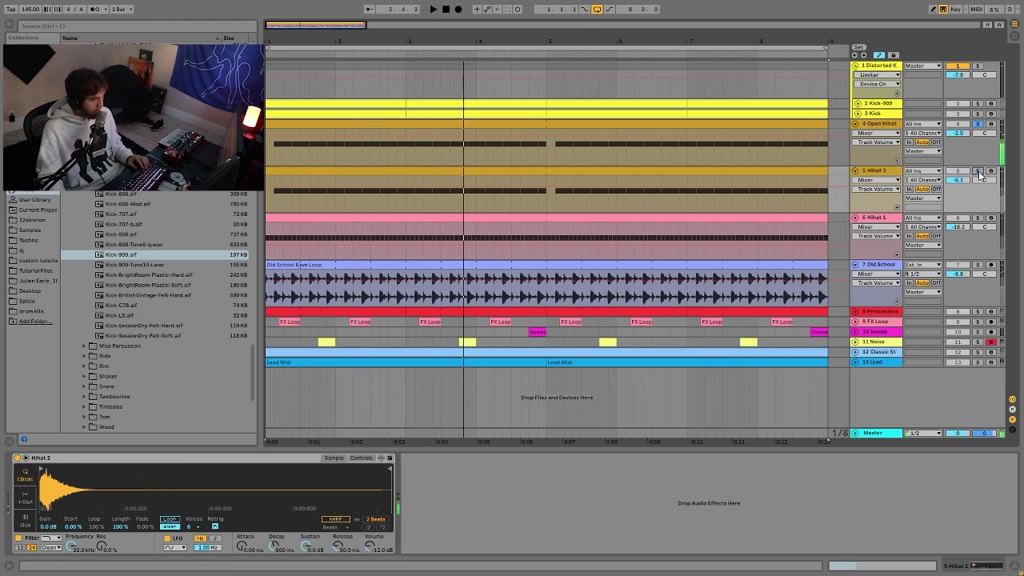
click(868, 130)
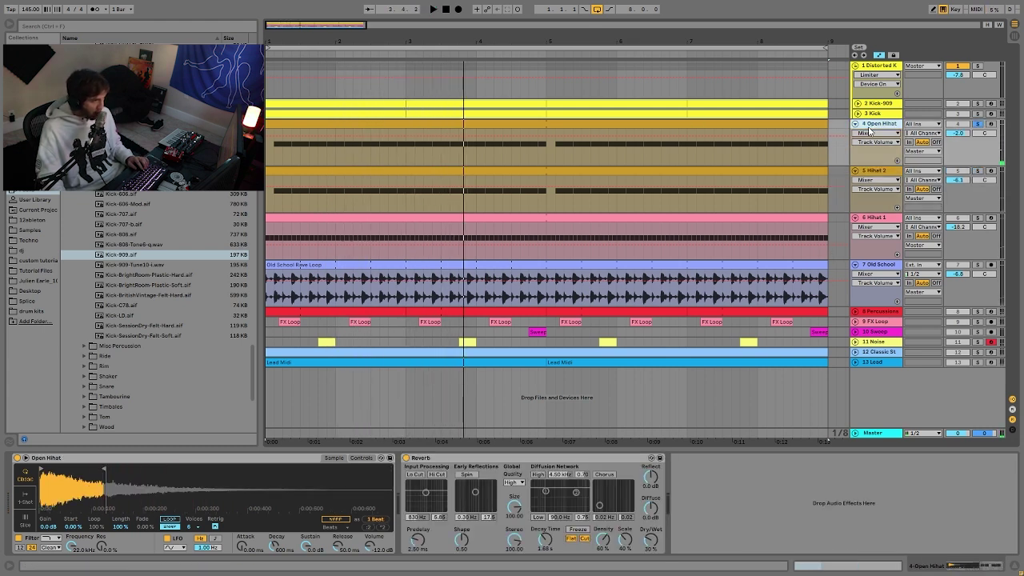
Step: Play Open Hihat on solo, add Hihat 2 to the solo, and show Hihat 2's sampler
click(865, 170)
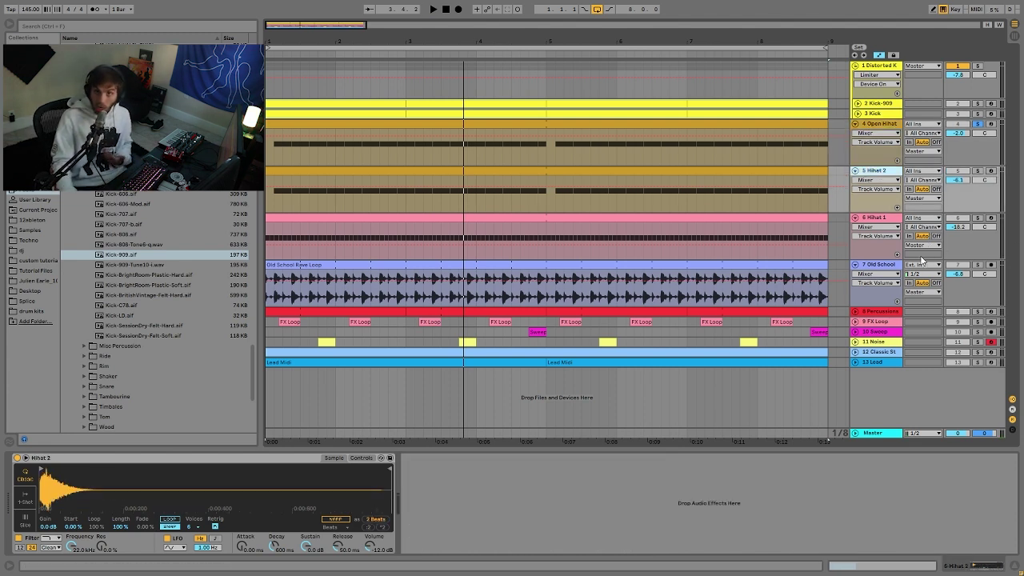
click(883, 125)
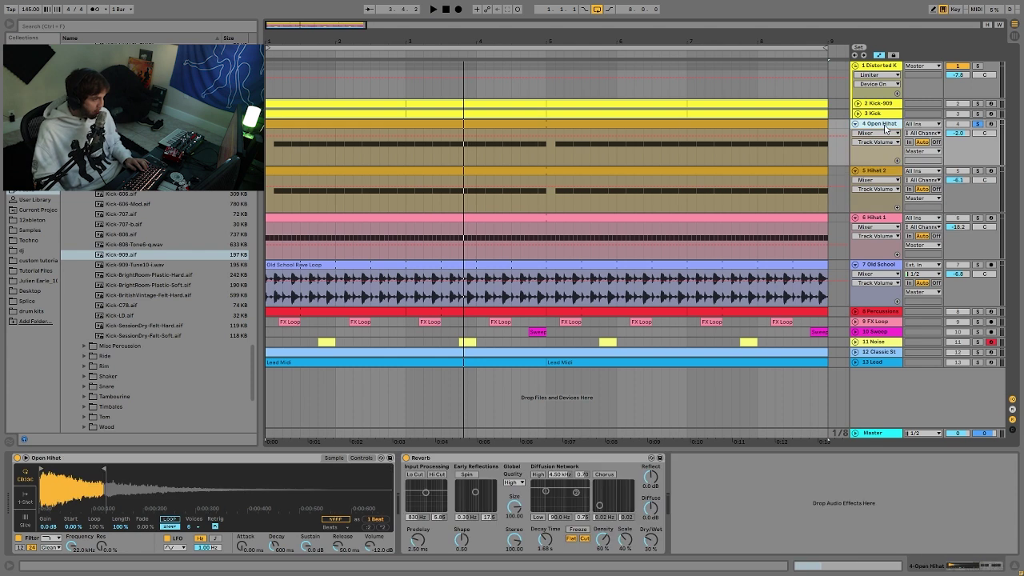
key(space)
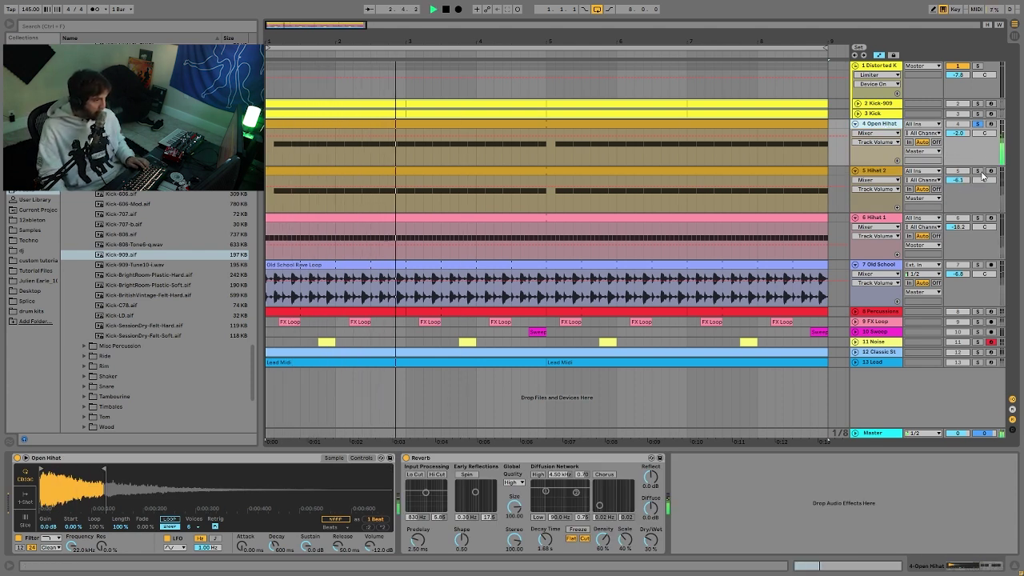
click(977, 172)
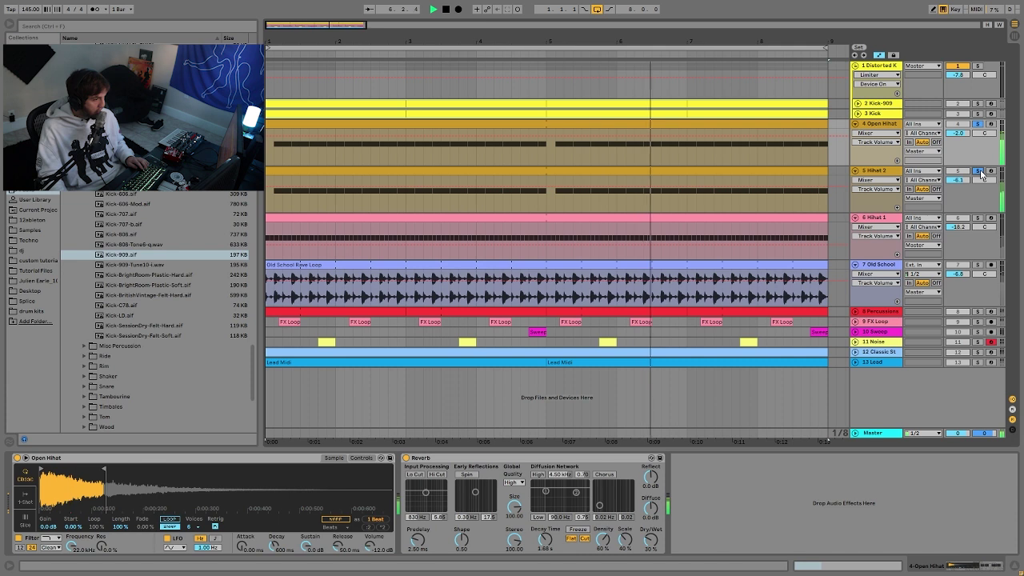
click(879, 171)
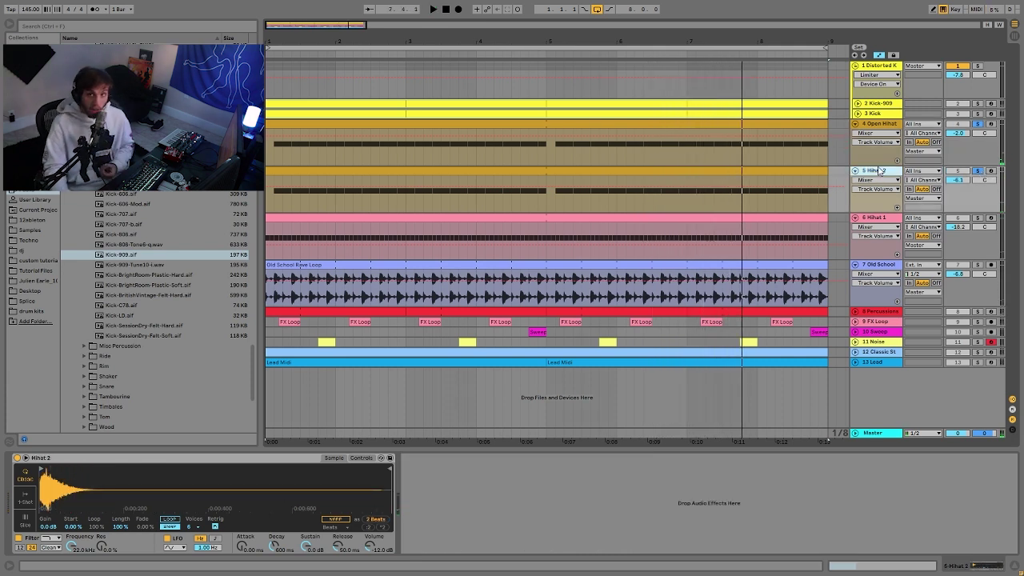
Step: Take Open Hihat off solo, play Hihat 2 alone, and take it off solo
click(977, 125)
key(space)
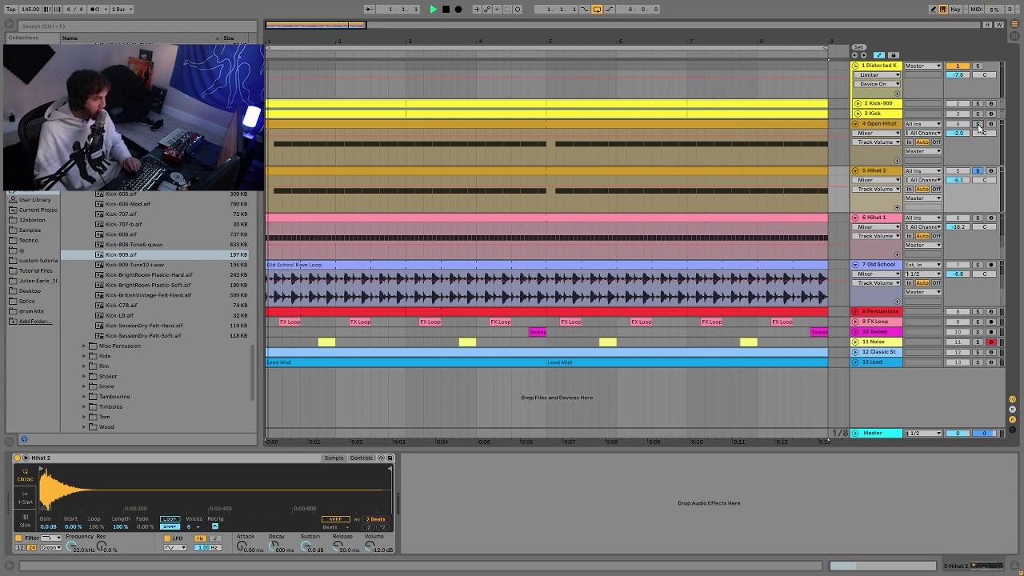
click(977, 170)
key(space)
click(978, 170)
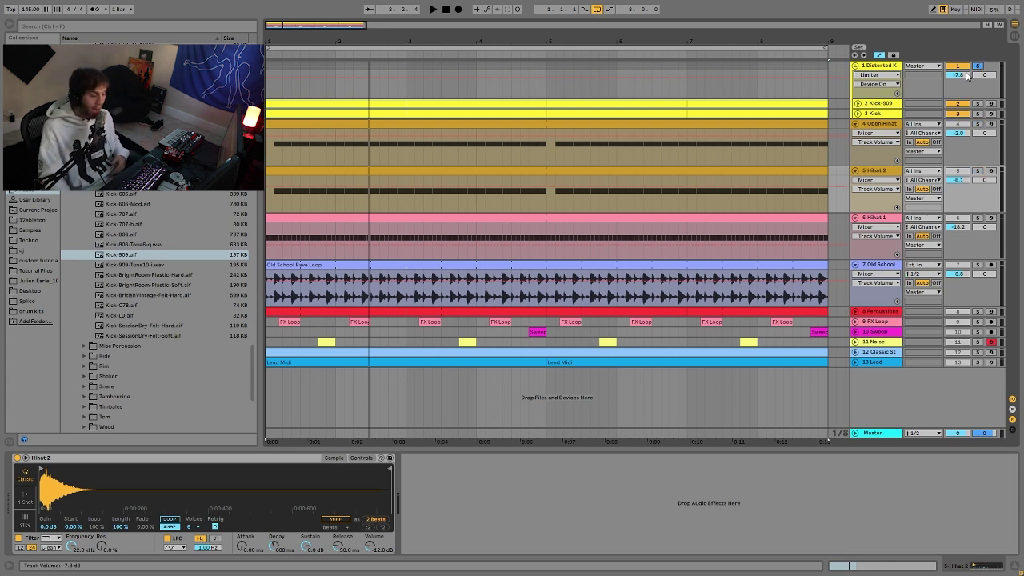
Step: Play the soloed Distorted Kick group with Open Hihat, adding Hihat 2 to the solo during playback
click(977, 125)
key(space)
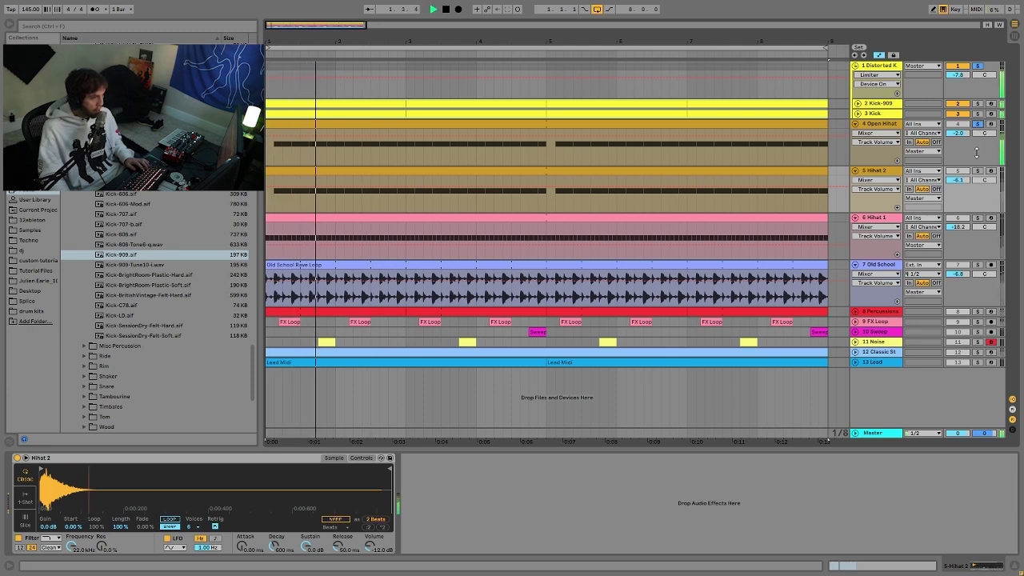
click(977, 171)
click(878, 172)
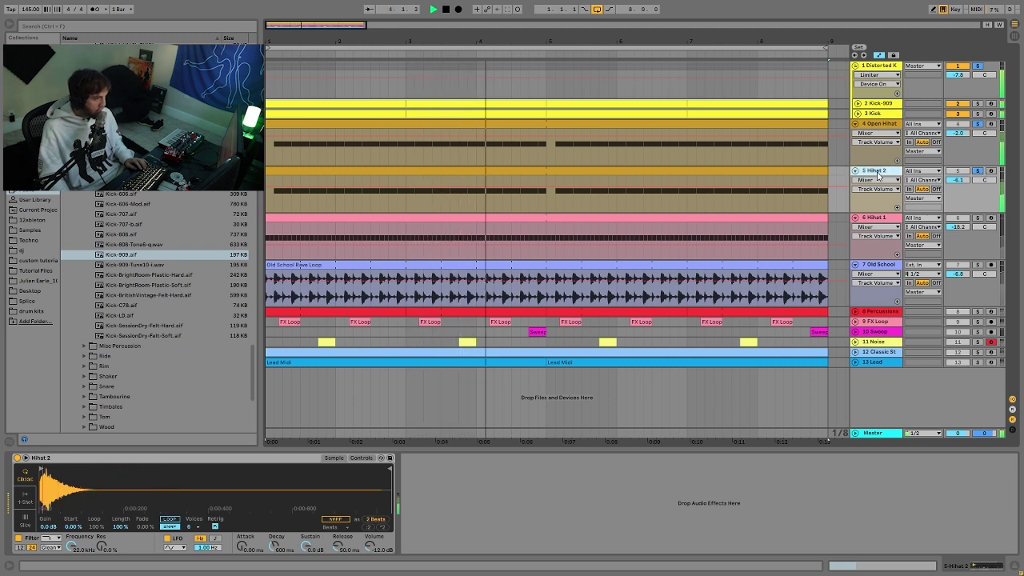
key(space)
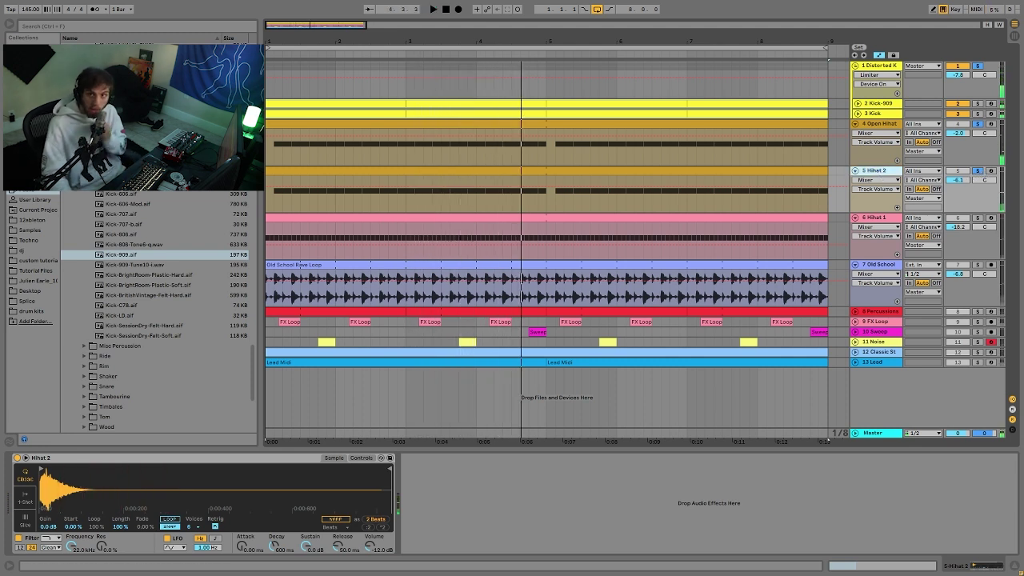
Step: Clear the kick and hihat solos, show Hihat 1's sampler, and play Hihat 1 on solo
click(978, 171)
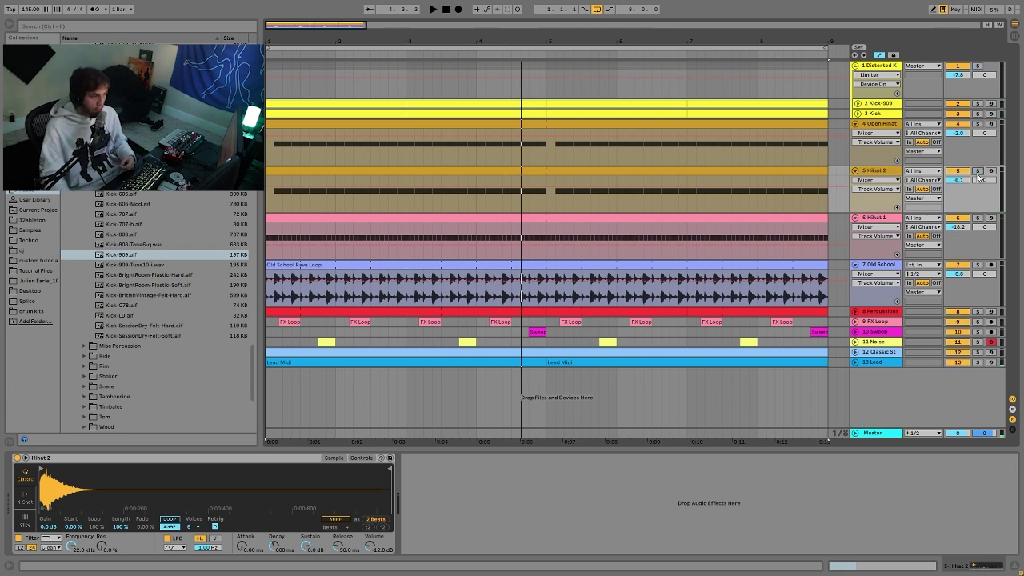
click(872, 173)
click(392, 202)
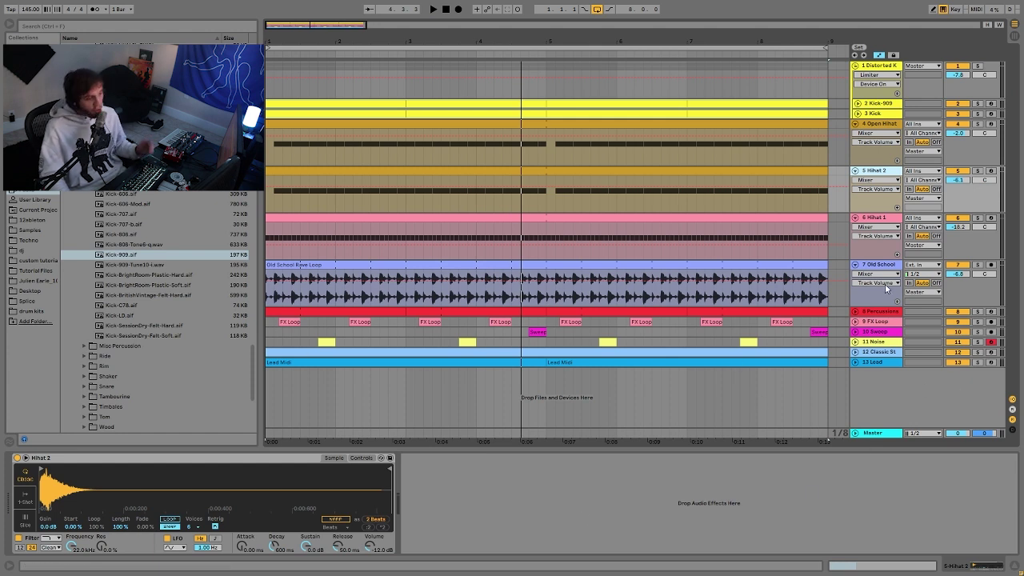
click(875, 219)
click(977, 218)
key(space)
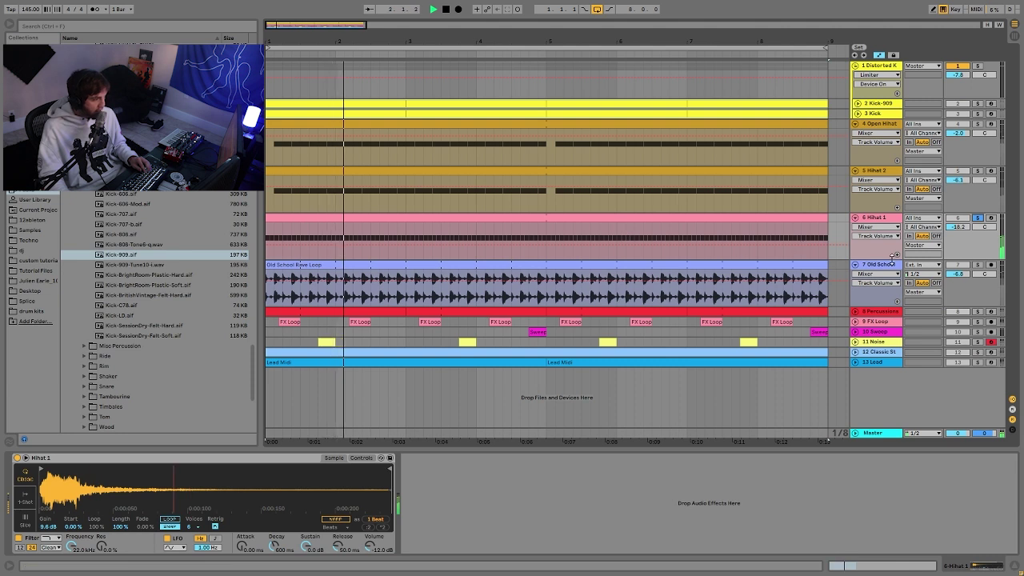
Step: Solo only the Old School track, select its Old School Rave Loop clip to show the Auto Filter, and play it
click(976, 265)
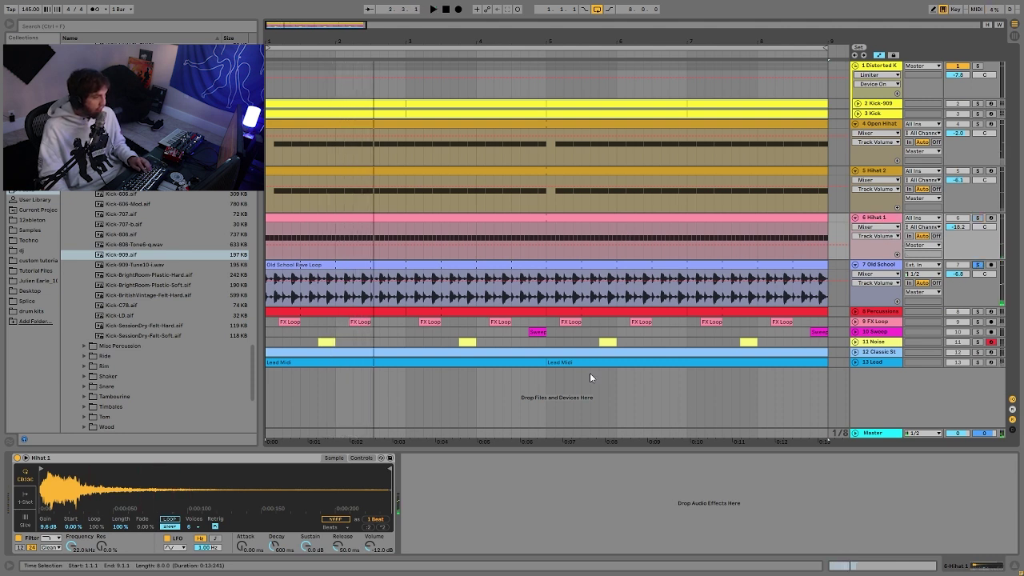
key(space)
click(512, 262)
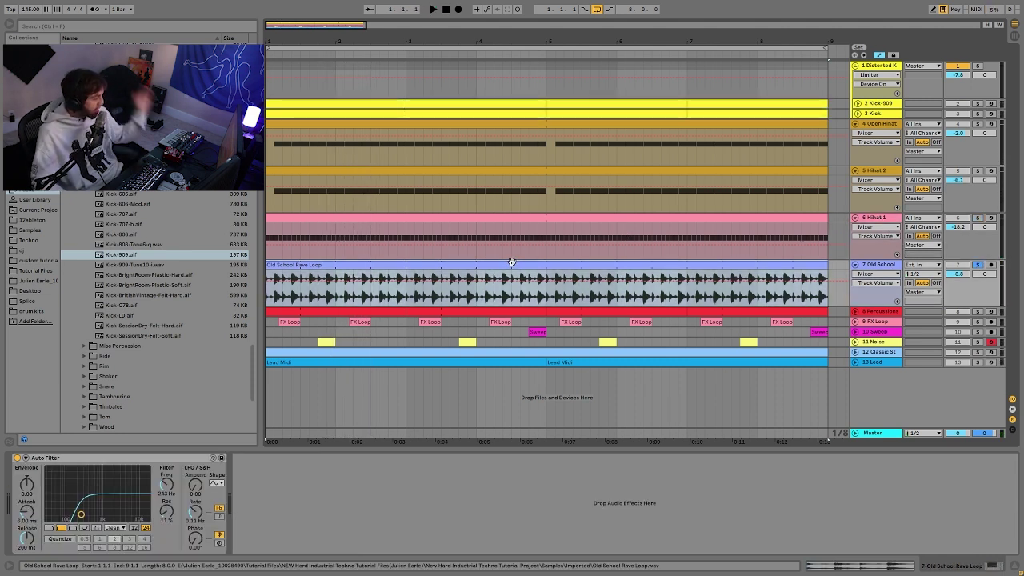
key(space)
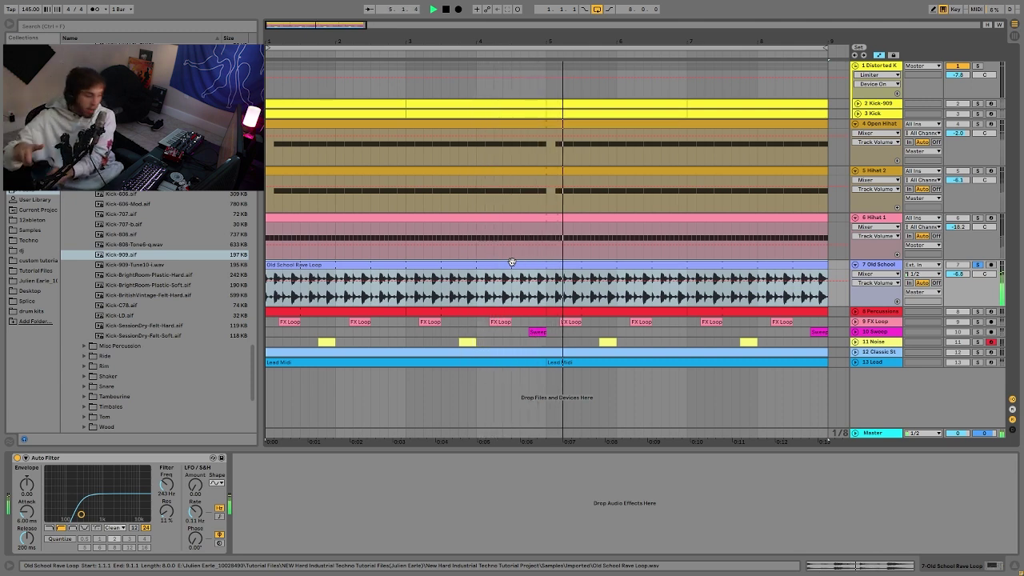
key(space)
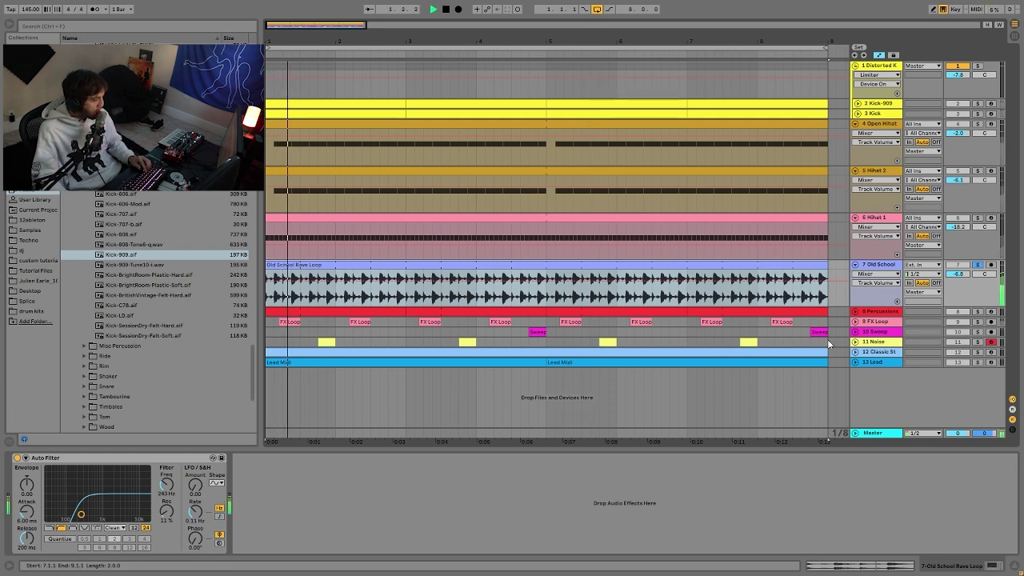
key(space)
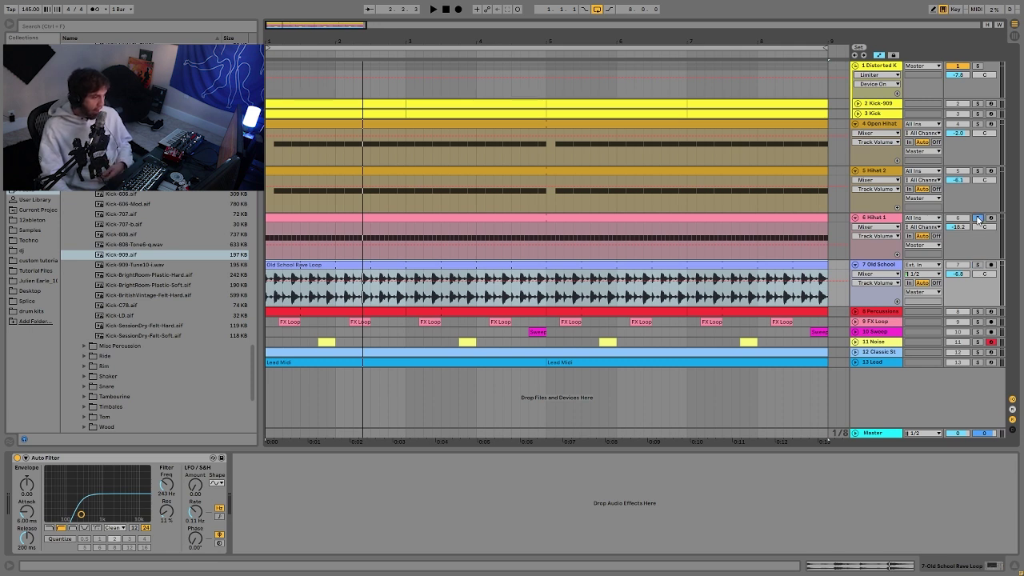
Step: Play Open Hihat, Hihat 2 and Hihat 1 together on solo and show each track's devices
key(space)
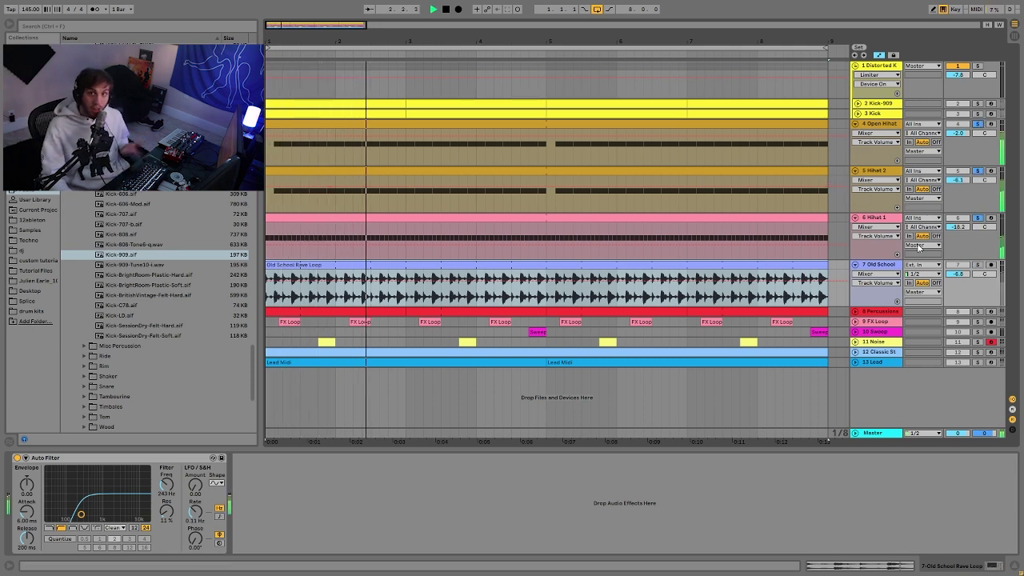
key(space)
click(880, 216)
key(space)
key(space)
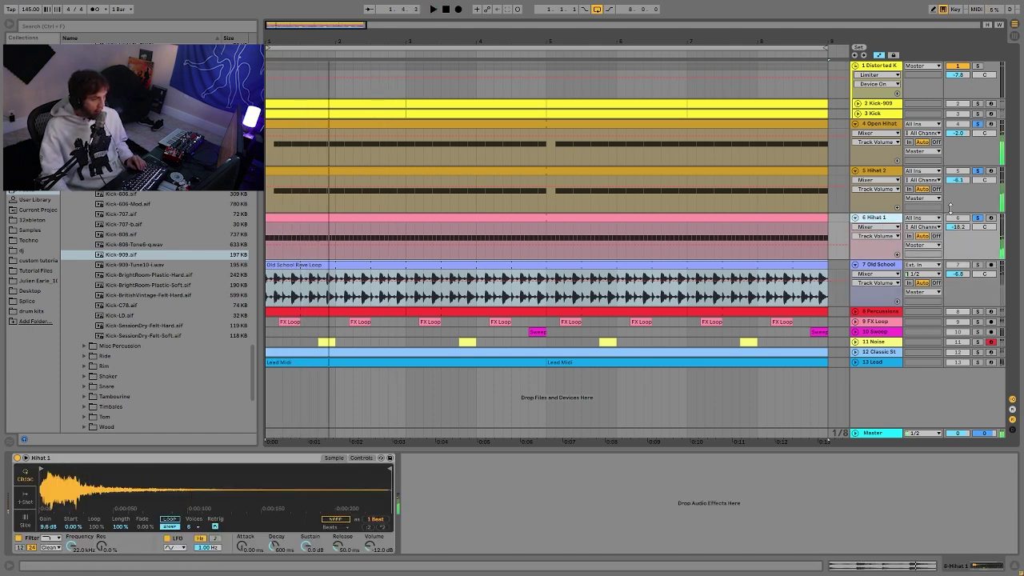
click(892, 171)
click(892, 124)
key(space)
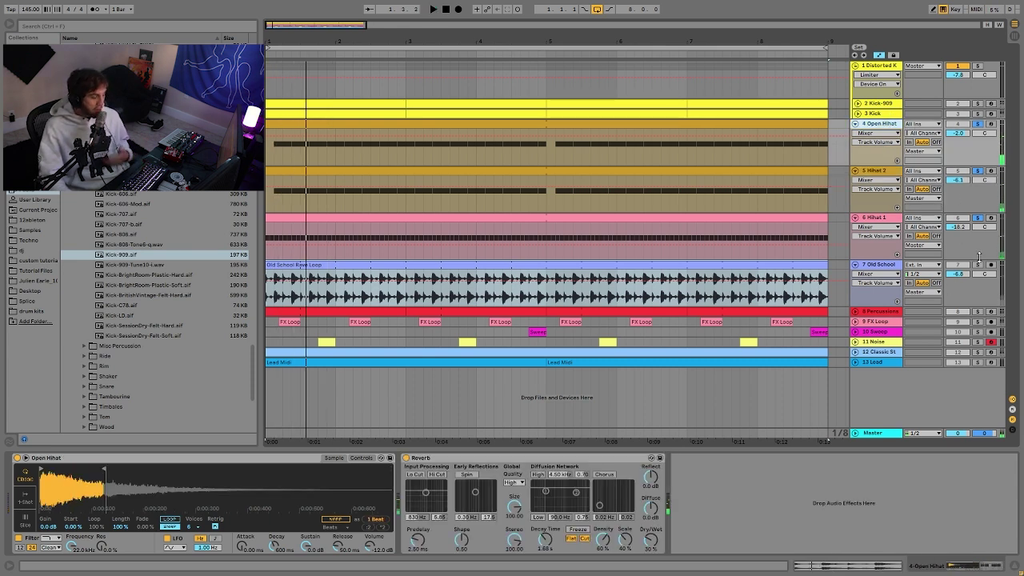
Step: Play Old School on solo together with the three hihats, then solo and play it alone
click(980, 266)
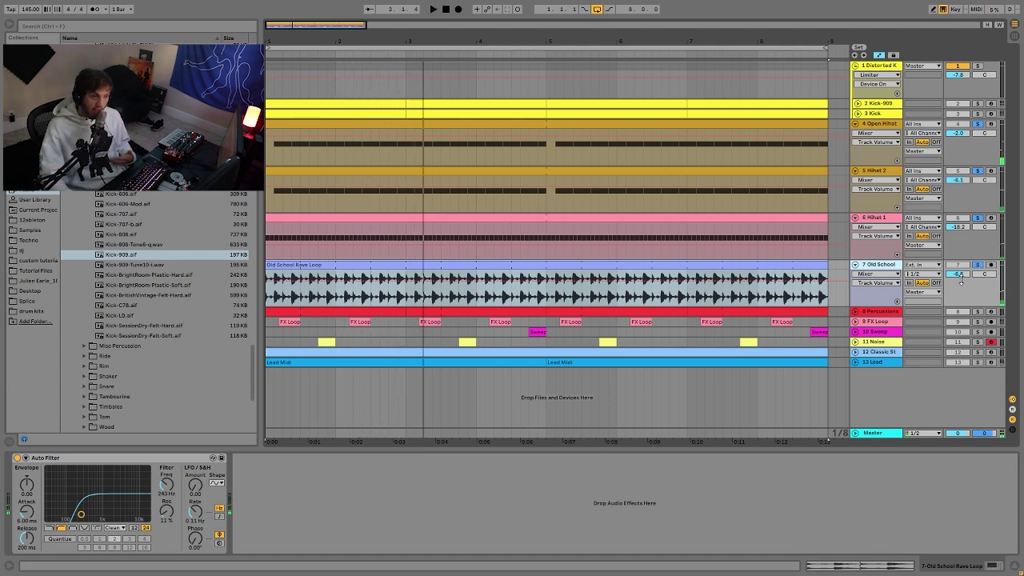
click(976, 265)
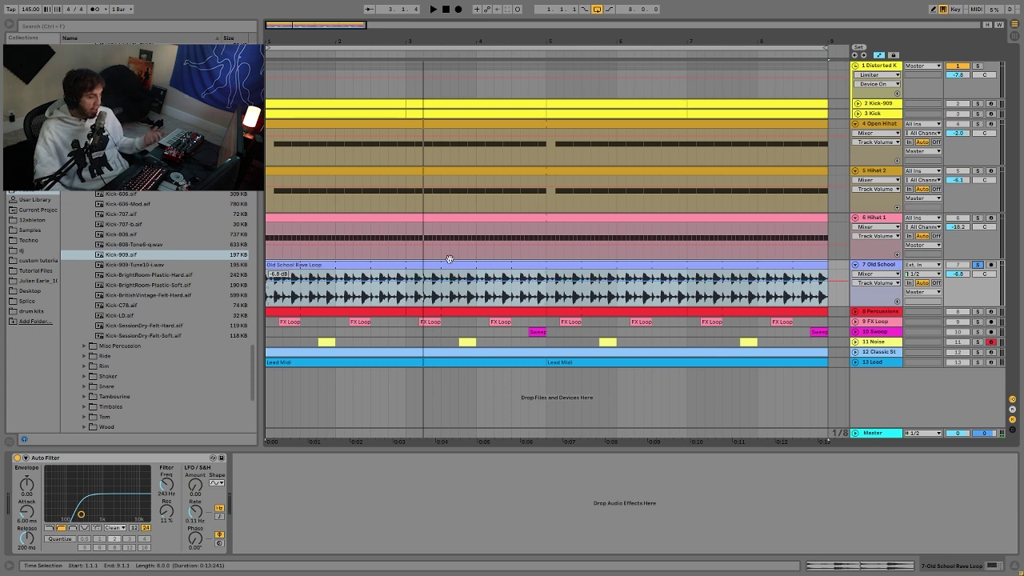
key(space)
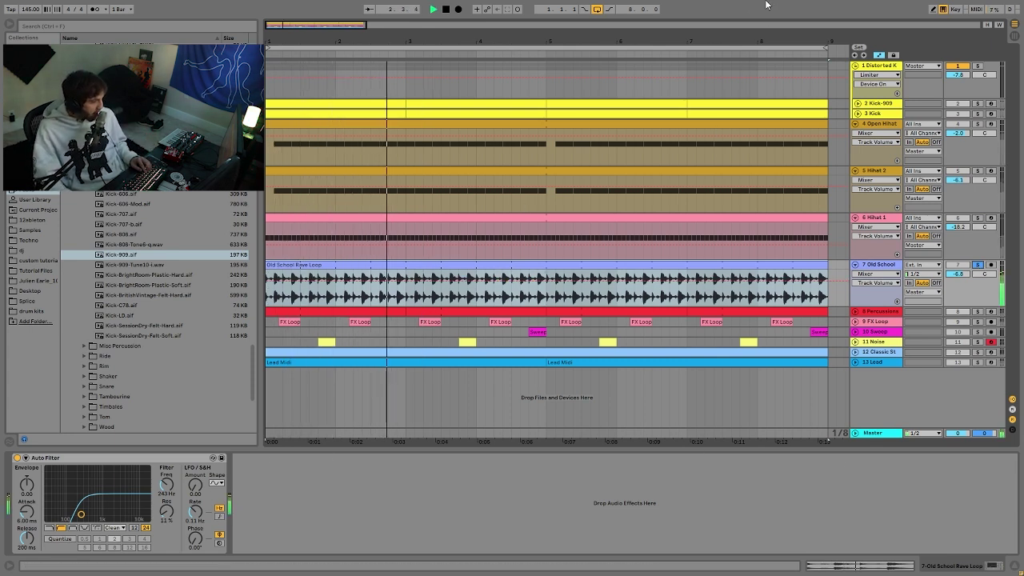
key(space)
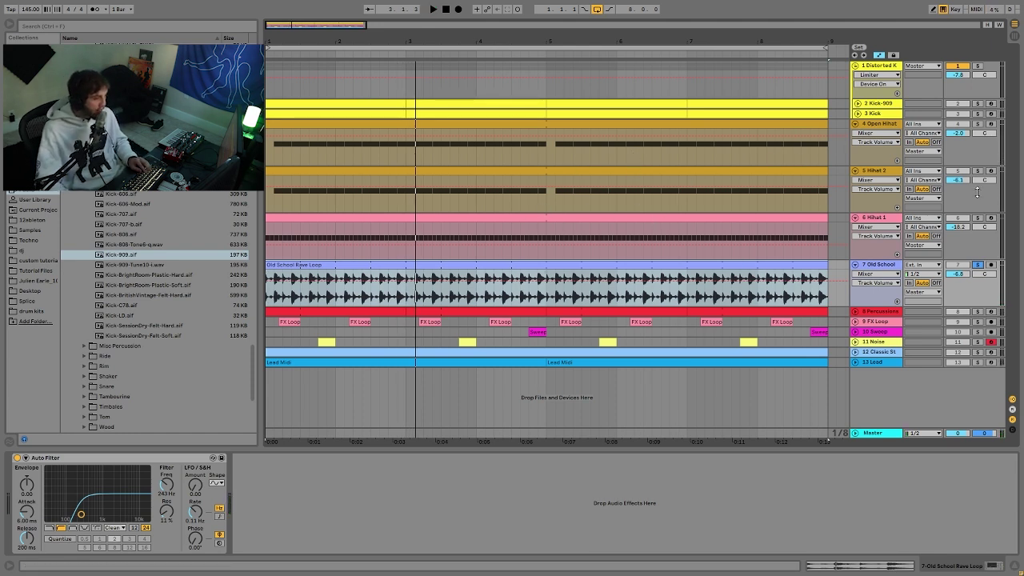
Step: Solo and play the three hihat tracks, add Old School to the solo, and replay all four together
click(977, 160)
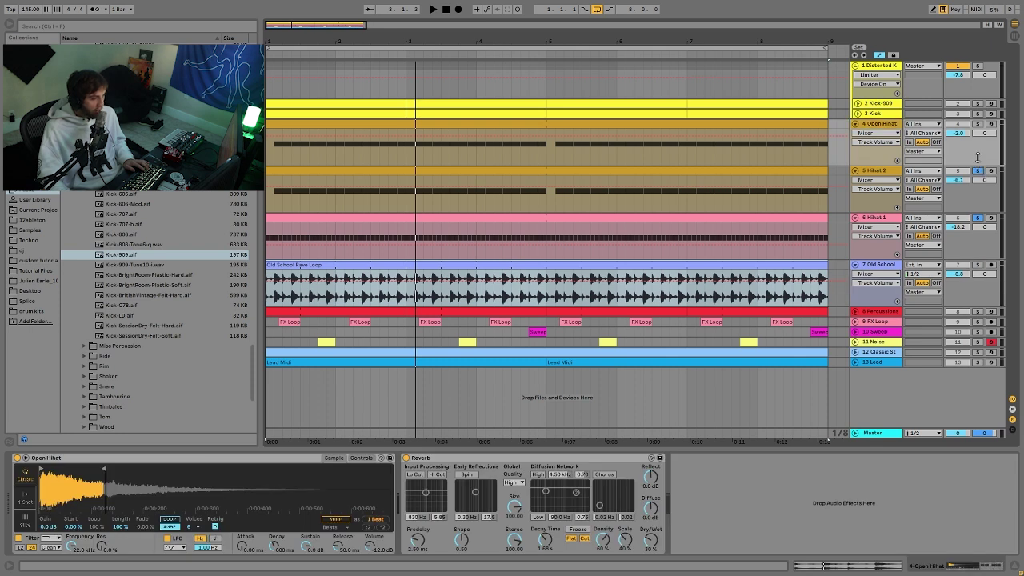
key(space)
key(space)
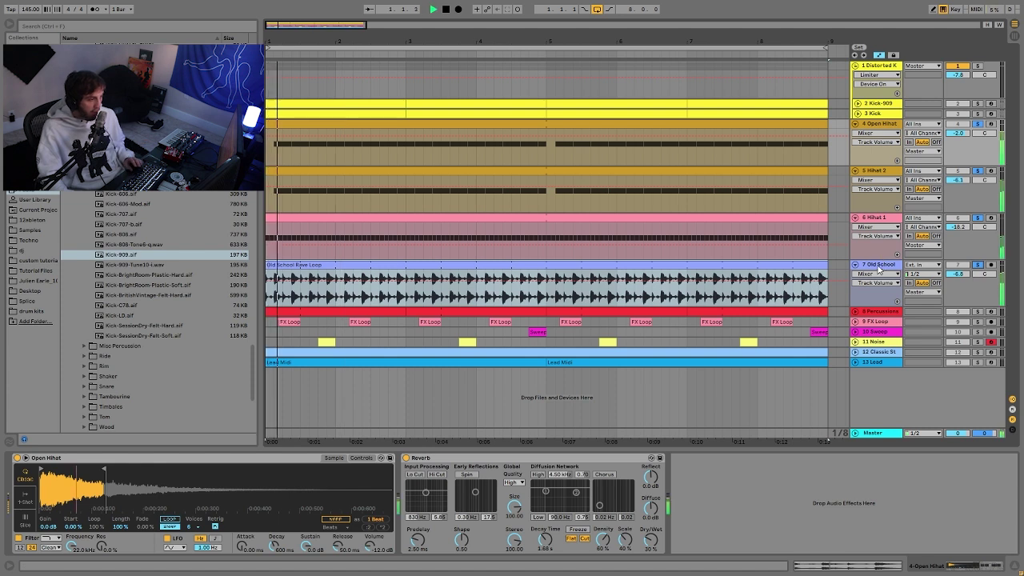
click(973, 276)
key(space)
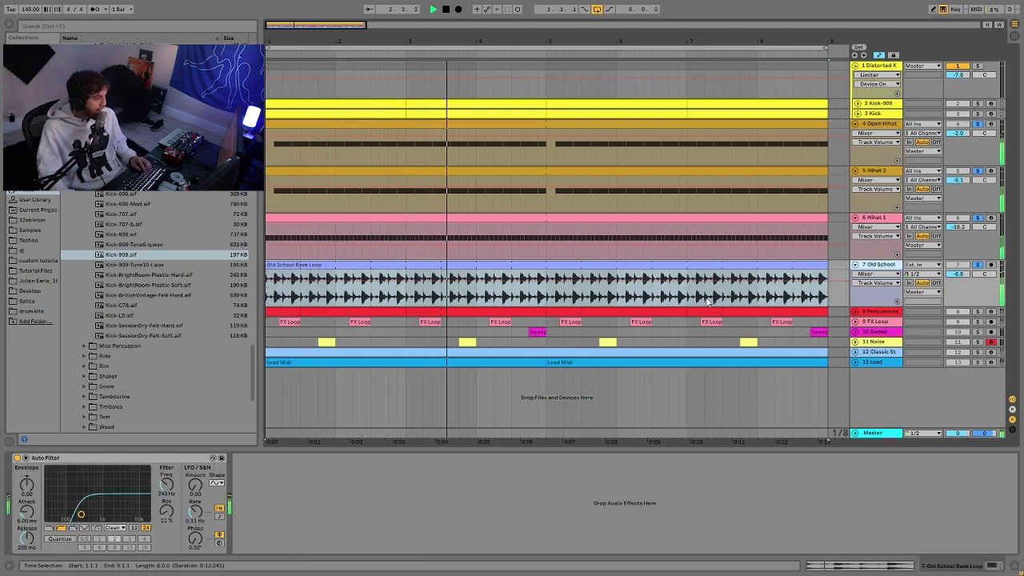
key(space)
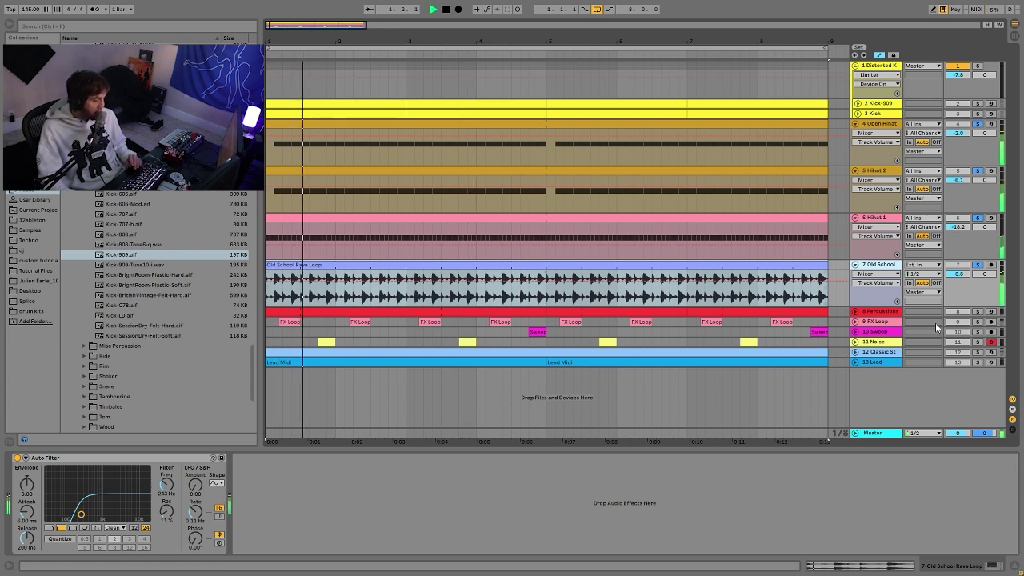
Step: Solo only the Percussions track, show its Drum Rack, Echo and Drum Buss, unfold the track, and play it
click(977, 312)
key(space)
click(877, 312)
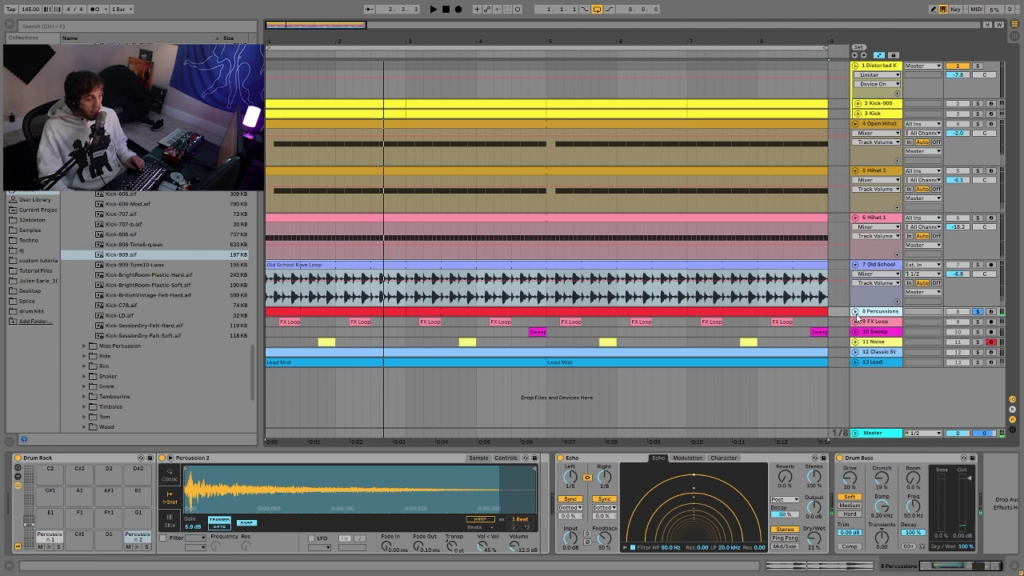
click(855, 311)
key(space)
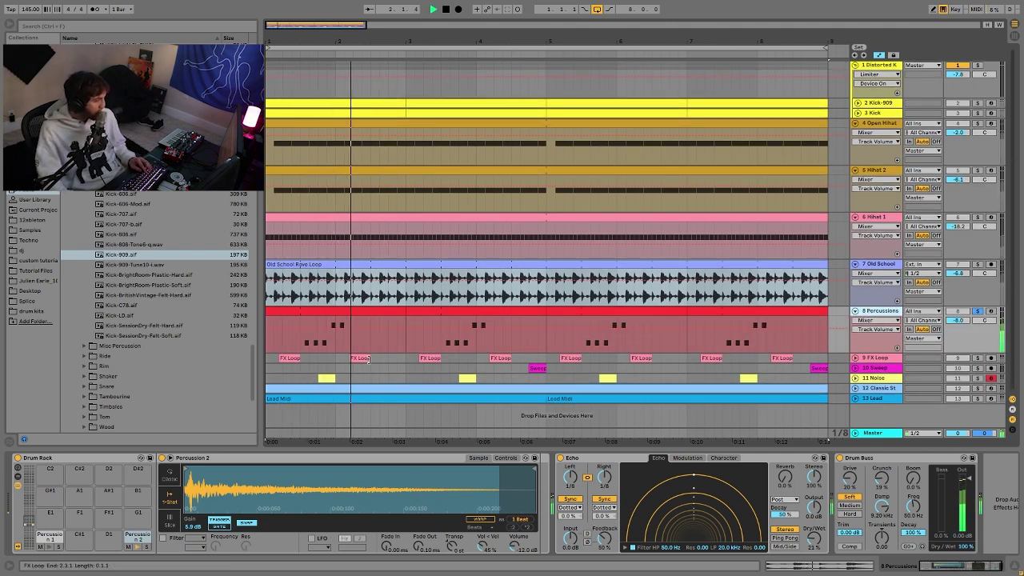
Step: Play Percussions on solo with Old School and the three hihats, then show Old School's Auto Filter
click(977, 264)
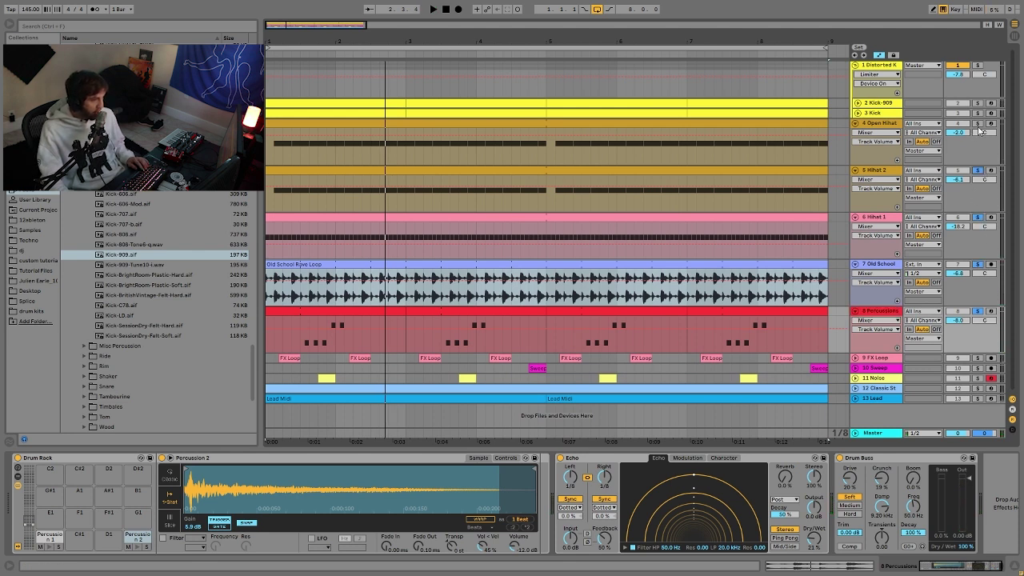
key(space)
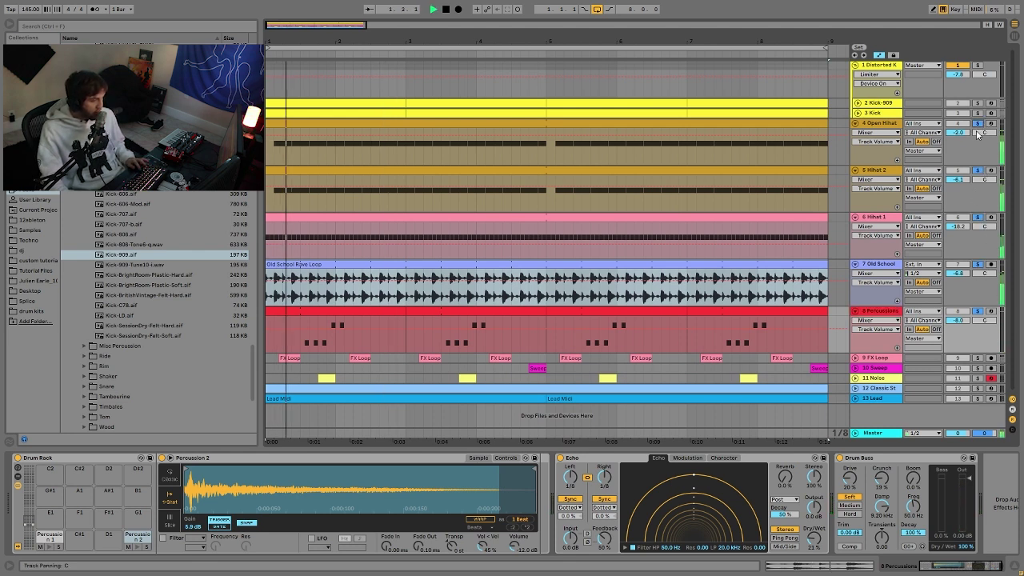
click(872, 312)
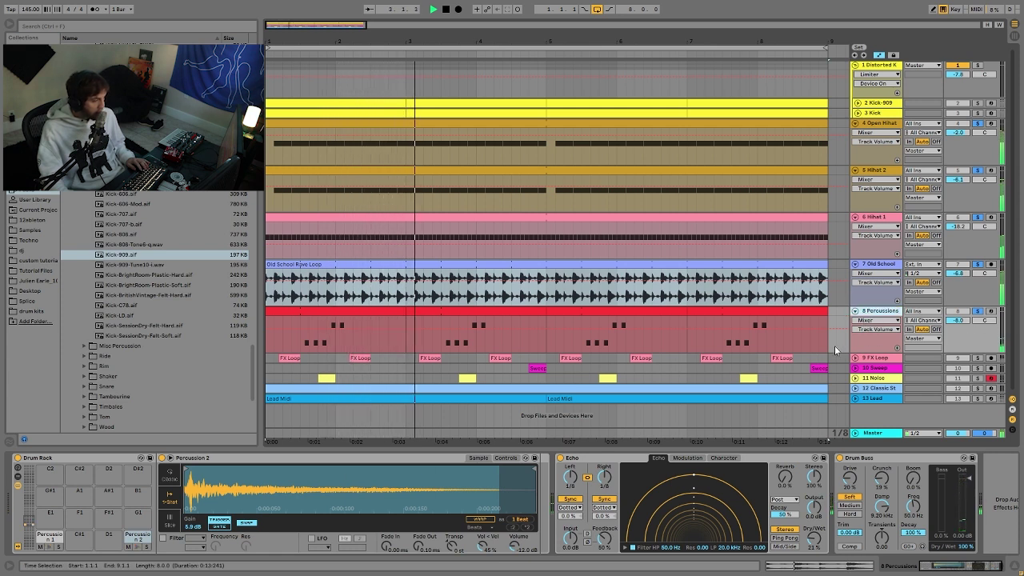
click(977, 311)
click(880, 265)
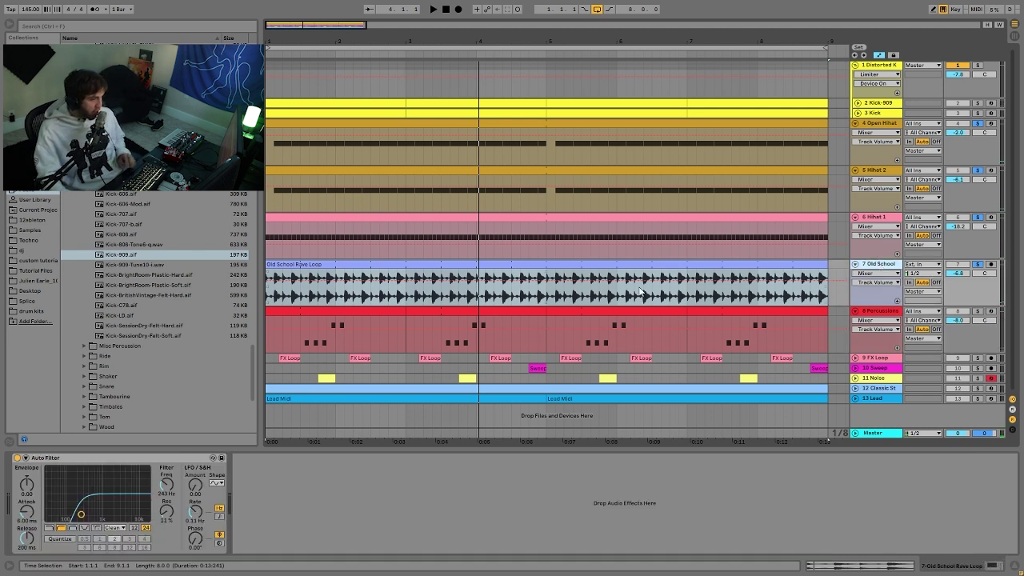
Step: Replay the hihats with Old School, then solo only Percussions and select its first two-bar clip
key(space)
key(space)
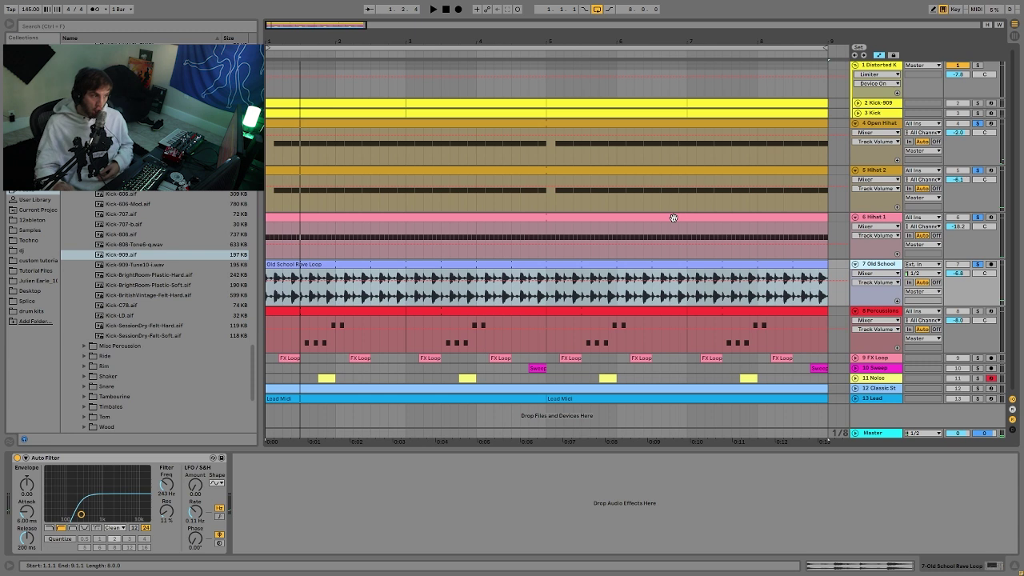
click(976, 311)
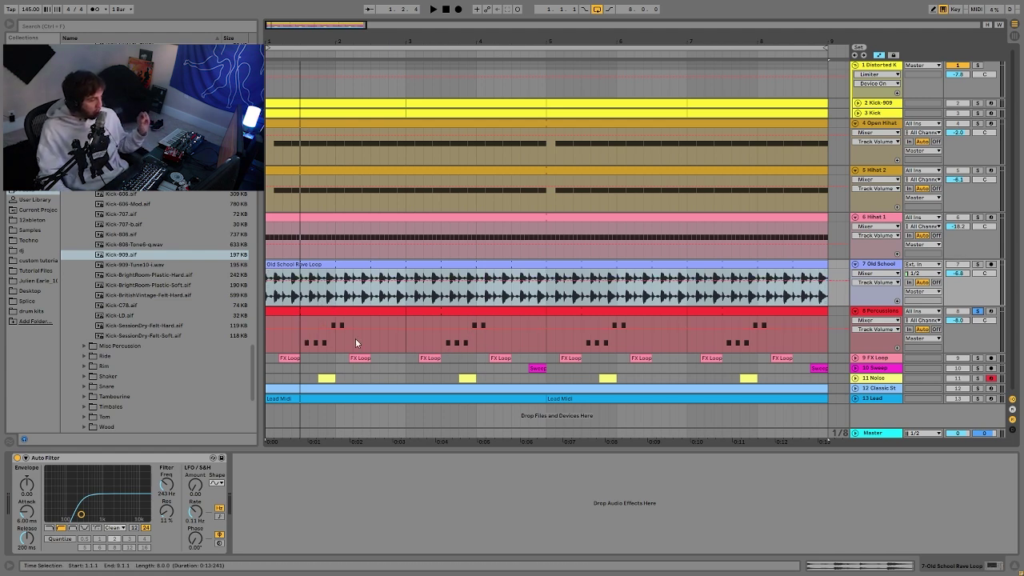
click(299, 315)
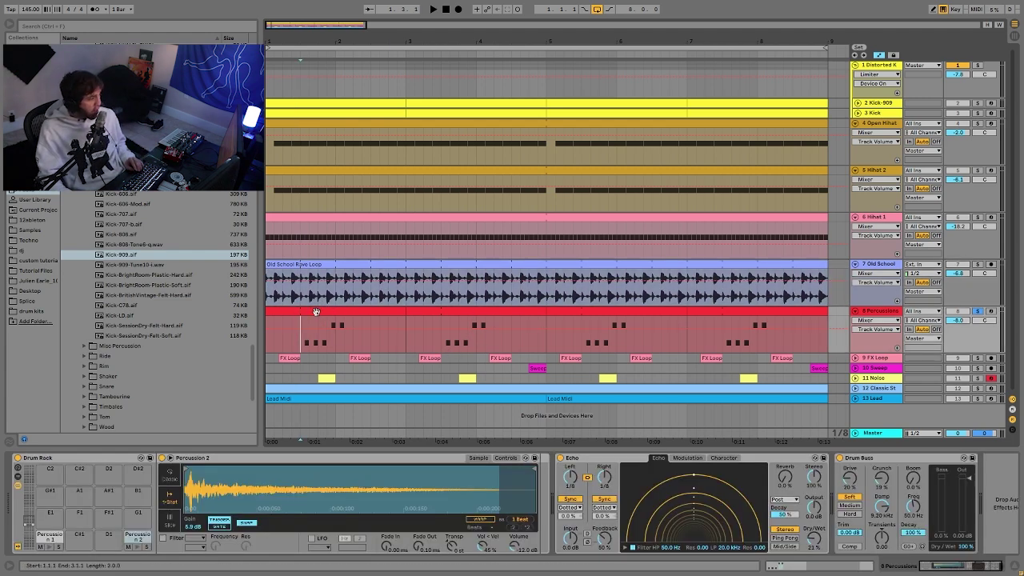
click(316, 311)
drag(273, 344, 319, 344)
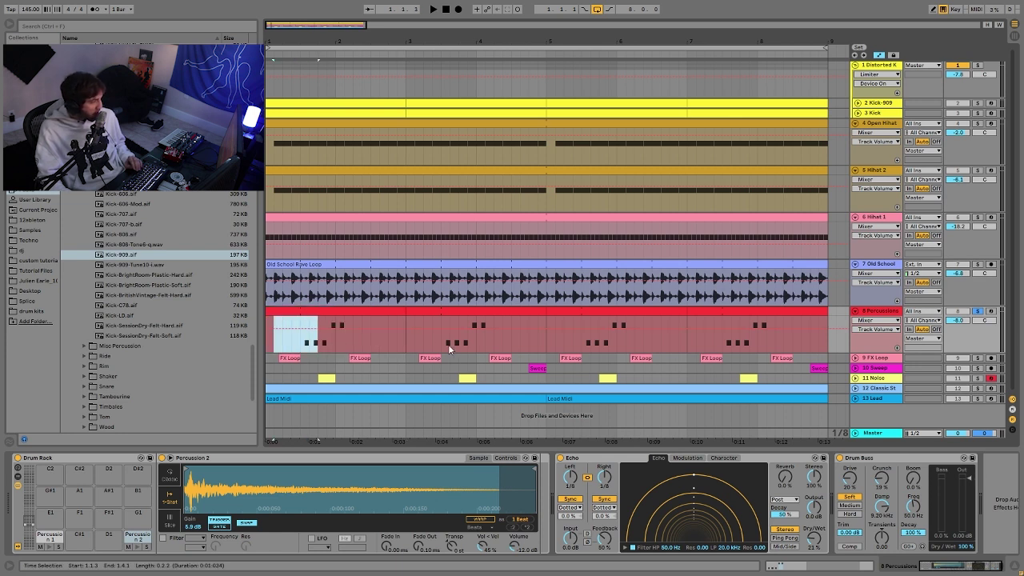
click(354, 310)
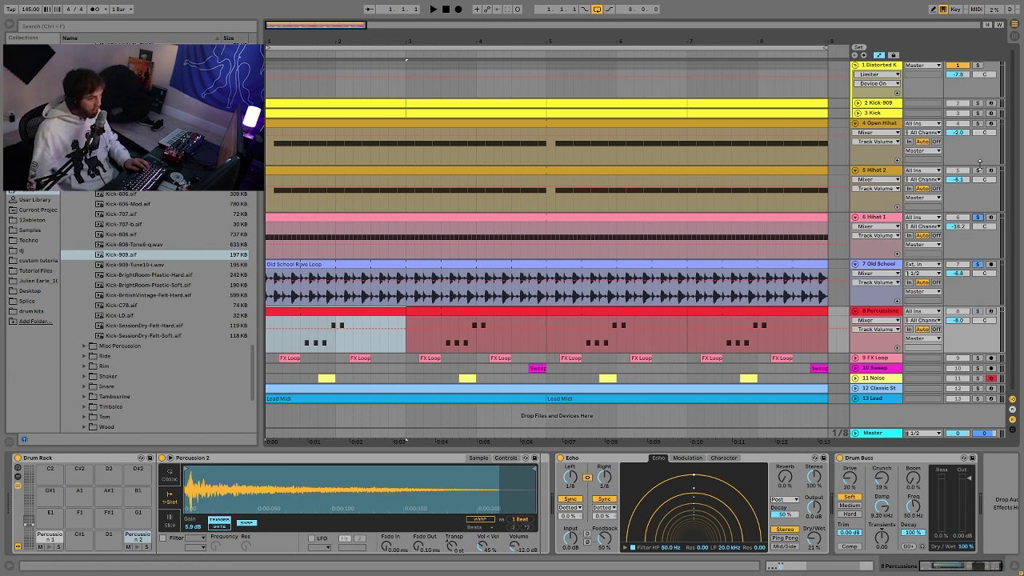
Step: Play the three hihats and Old School on solo, add Percussions and replay, then play Percussions alone
key(space)
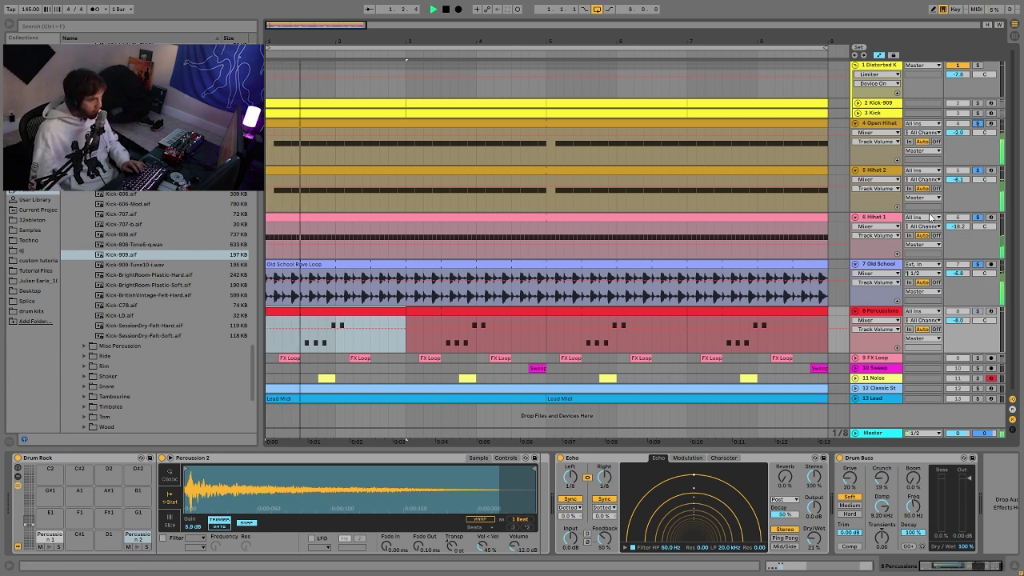
ctrl+click(977, 311)
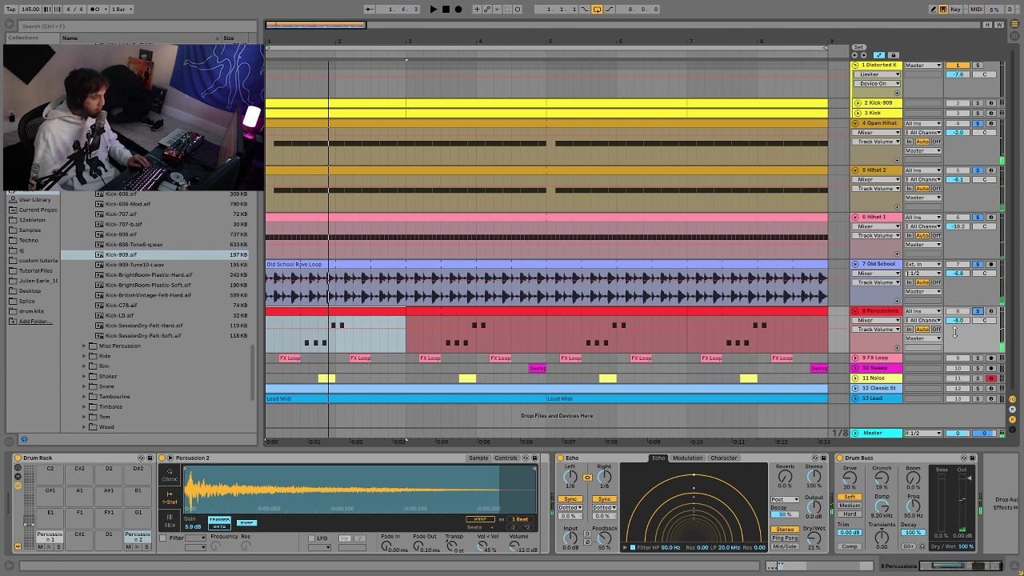
key(space)
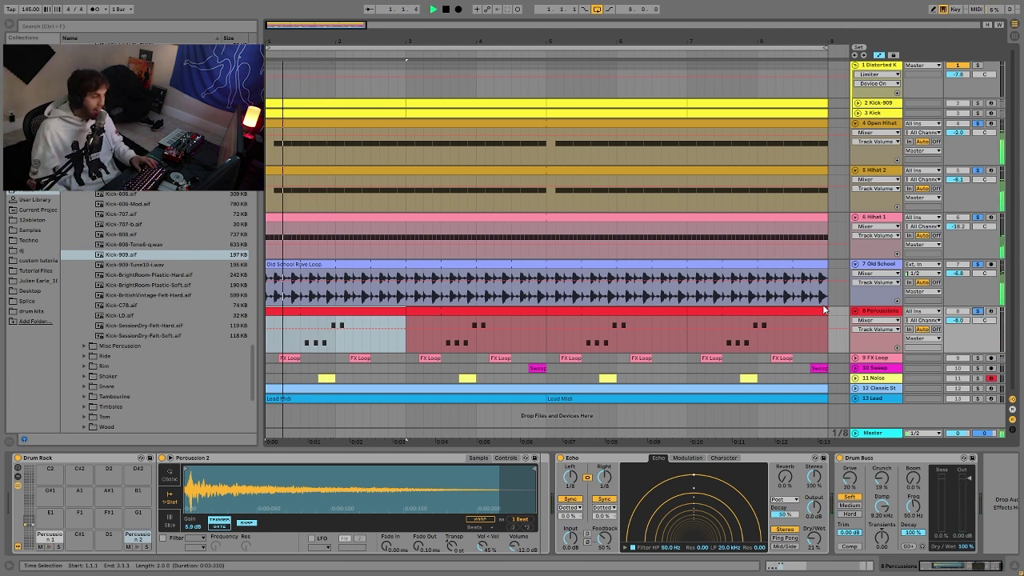
click(978, 311)
click(978, 312)
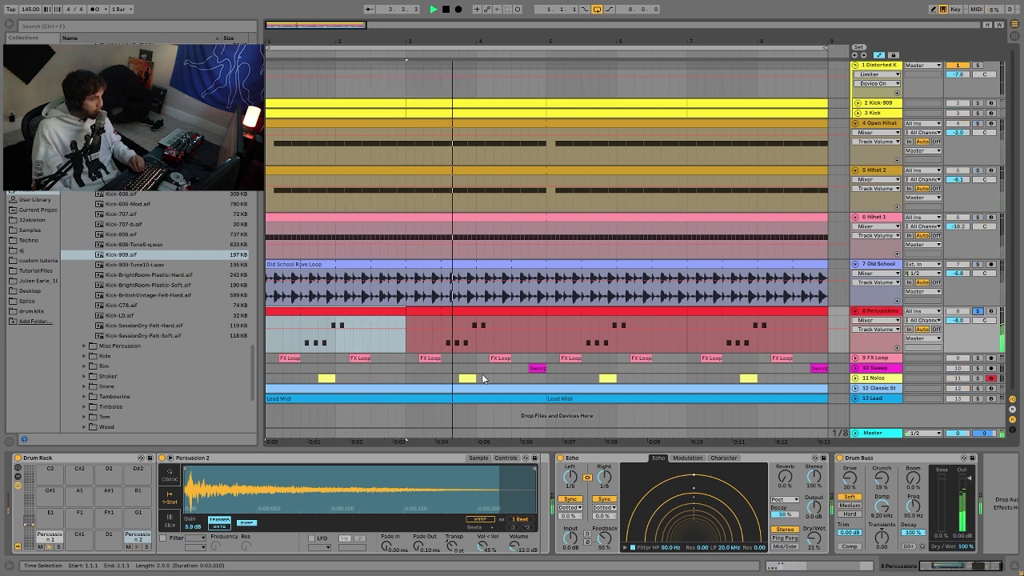
key(space)
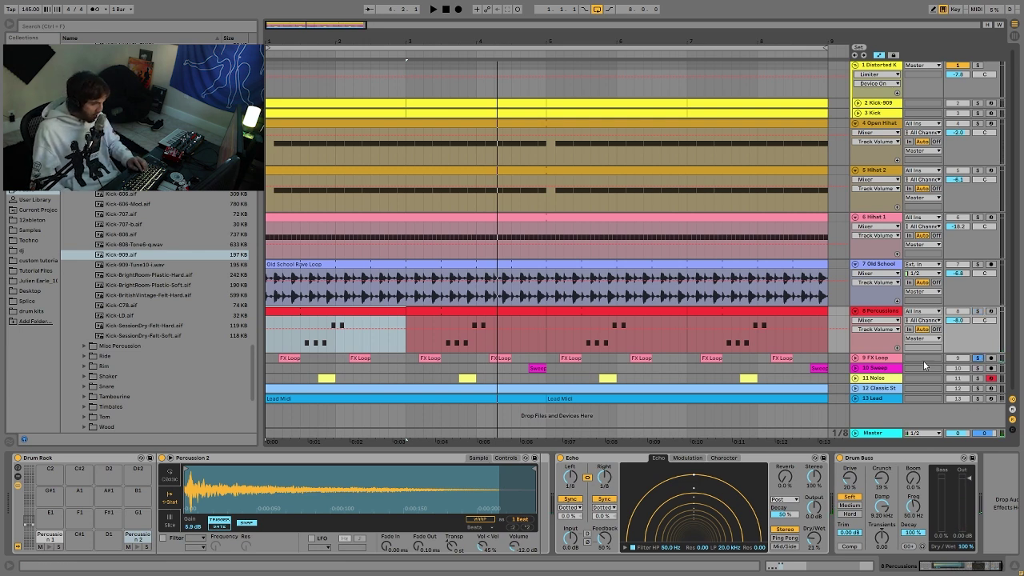
Step: Unfold the FX Loop track, show its Echo and Drum Buss, and play it on solo, then together with Percussions
click(877, 358)
click(855, 358)
scroll(406, 334, down, 1)
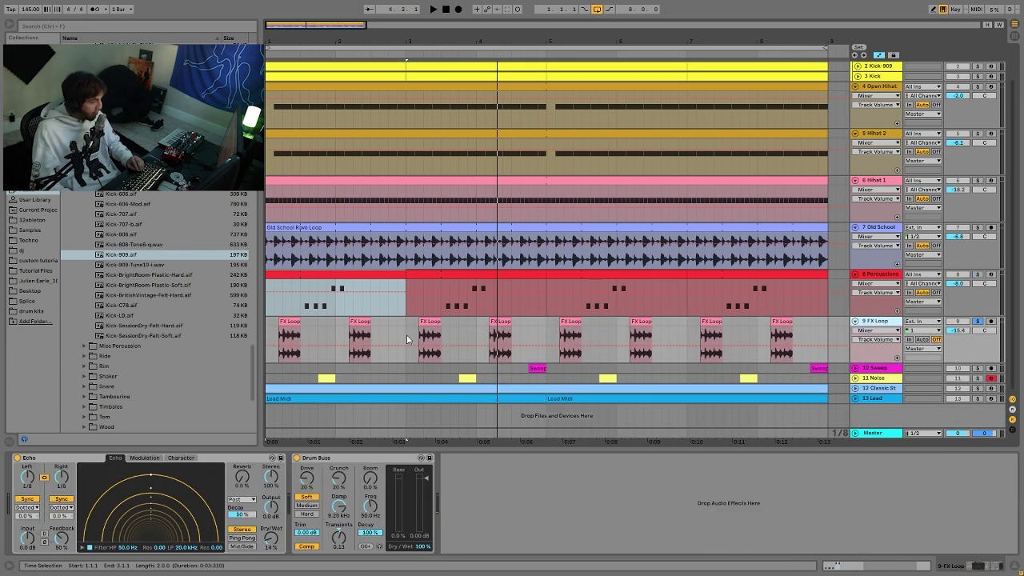
click(284, 321)
key(space)
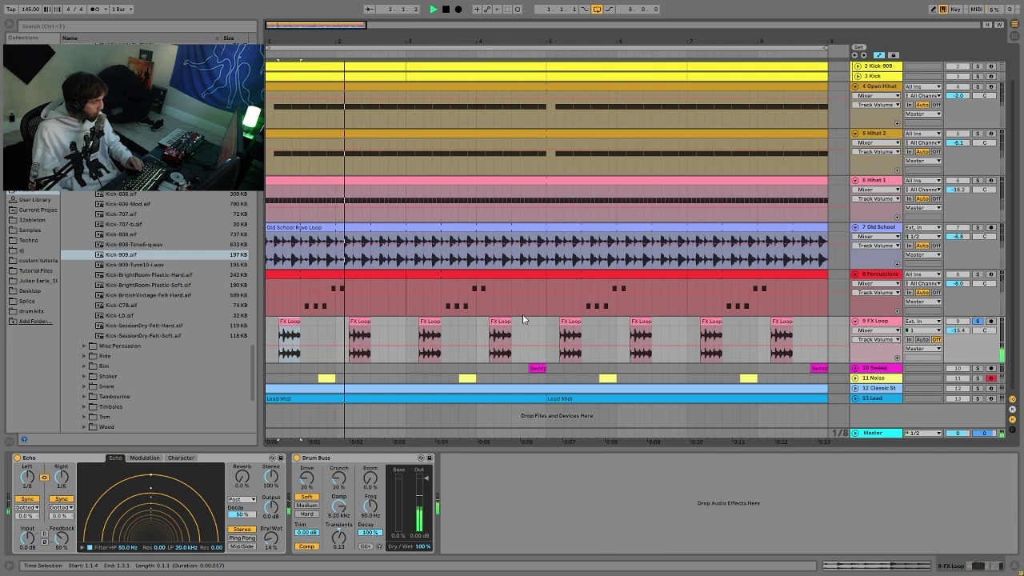
click(977, 274)
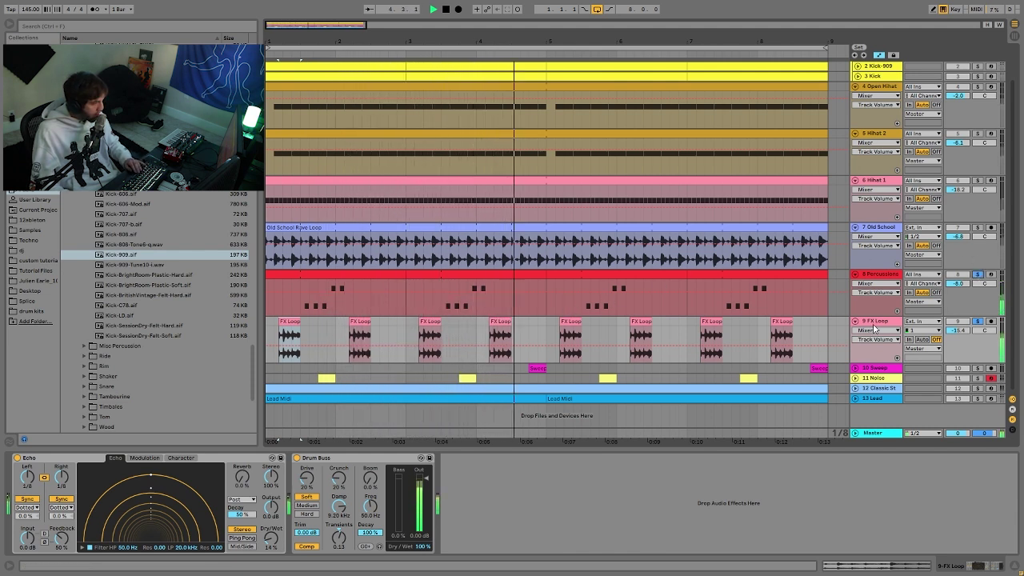
key(space)
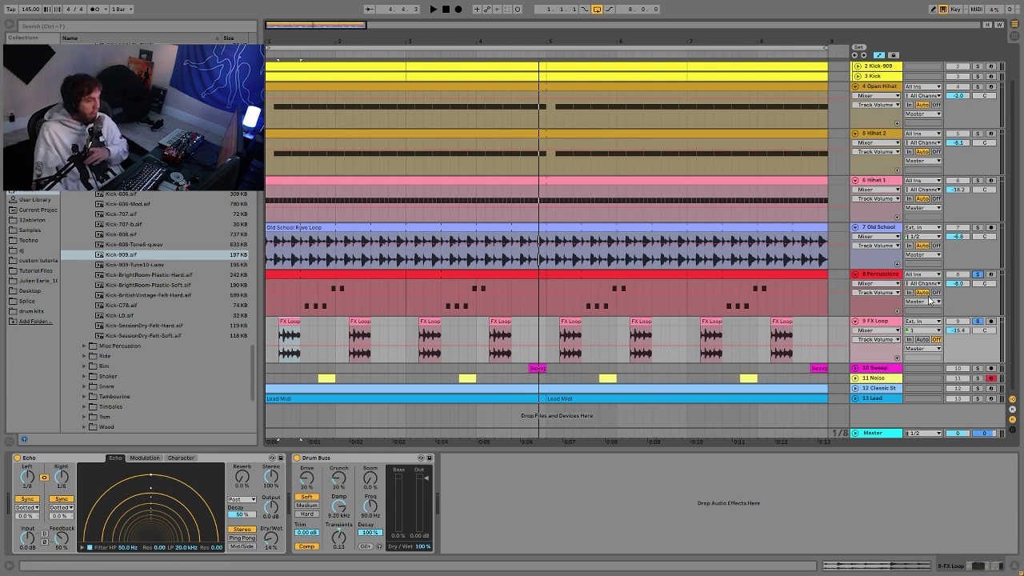
Step: Show the Percussions devices, place the insert marker at 1.3.1, and play Percussions alone
click(873, 280)
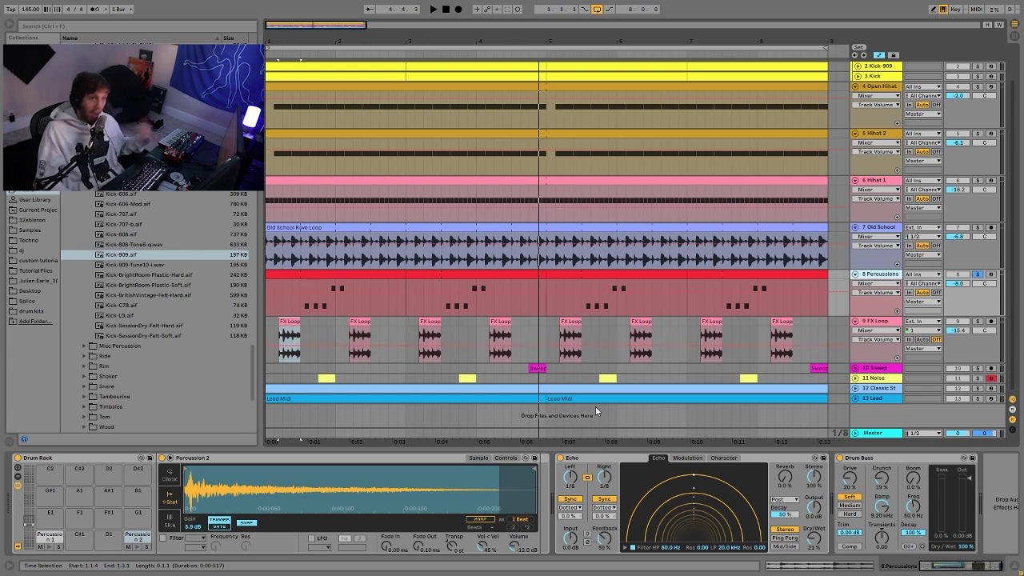
click(309, 308)
click(300, 308)
key(space)
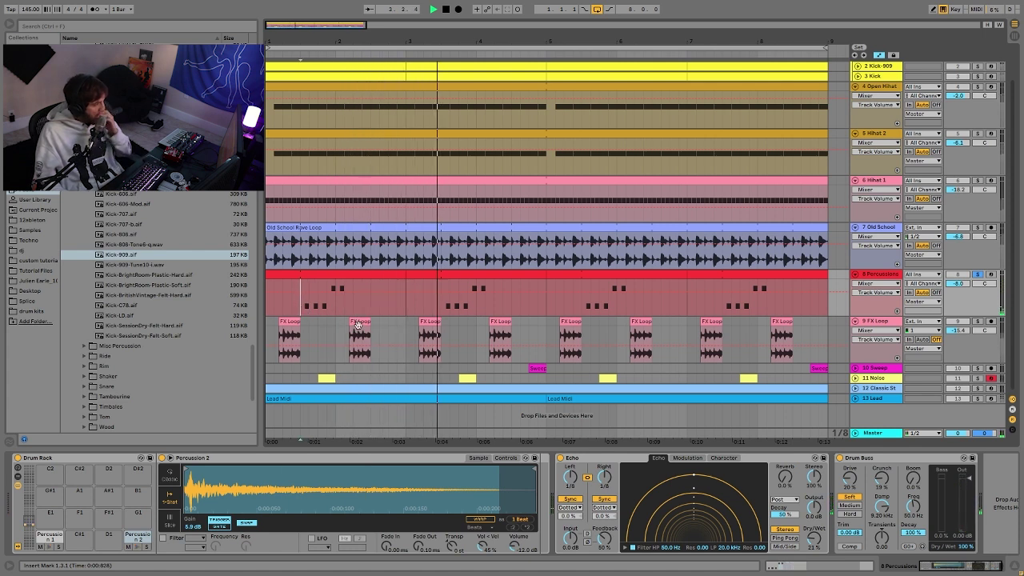
key(space)
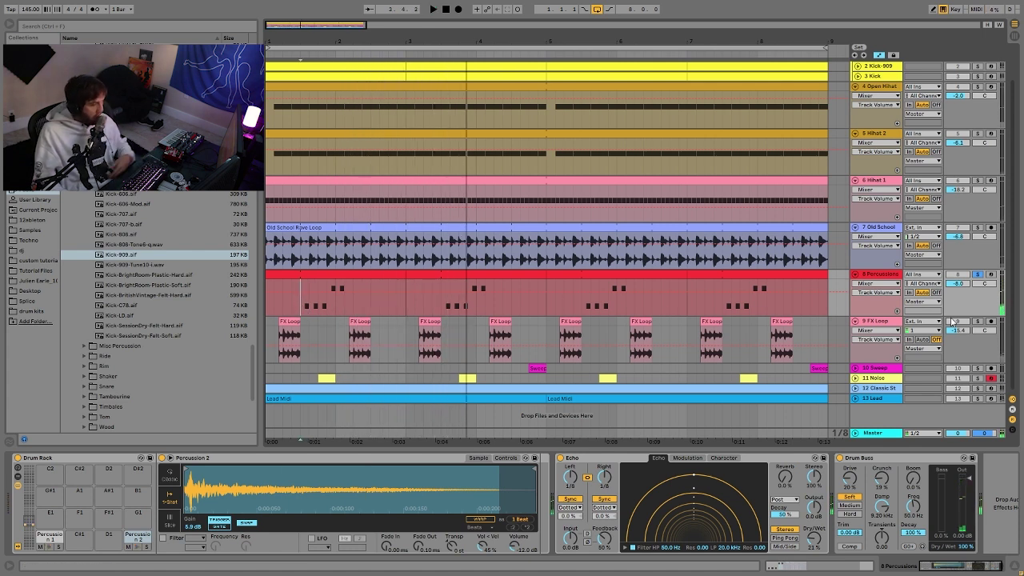
Step: Compare Percussions and FX Loop on solo, separately and together, playing from 1.1.1
click(977, 322)
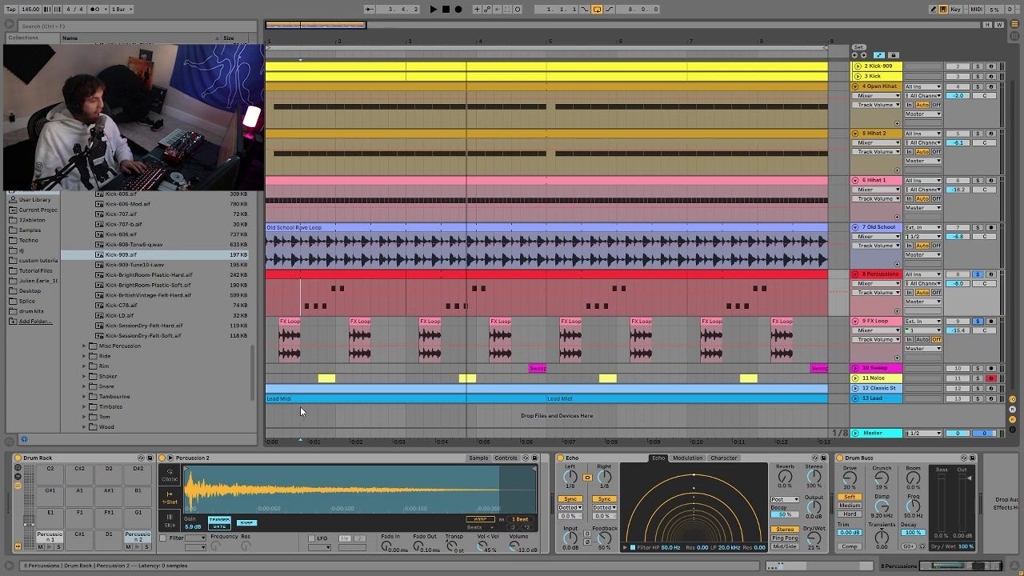
click(267, 324)
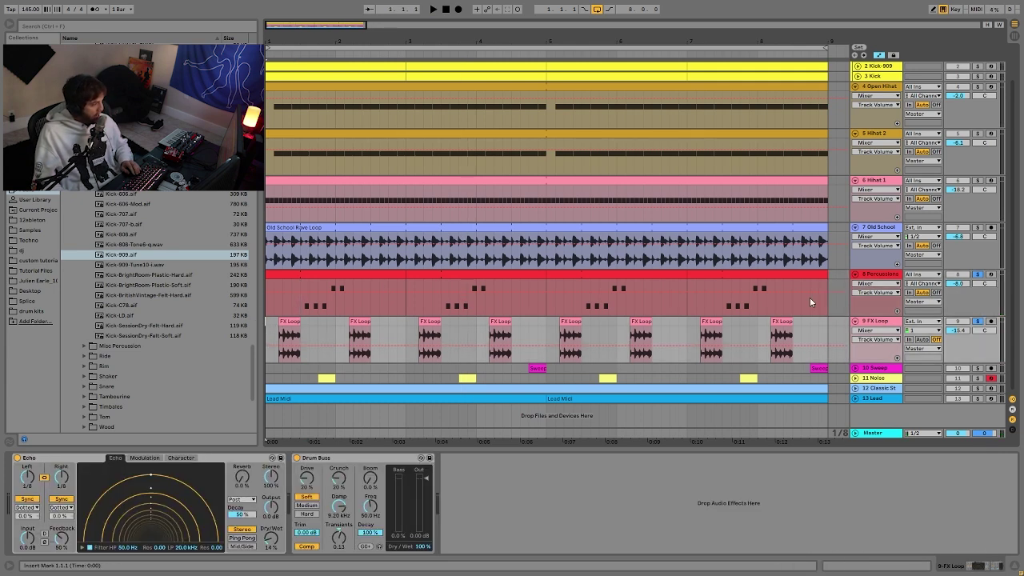
click(977, 322)
click(977, 275)
key(space)
key(space)
key(space)
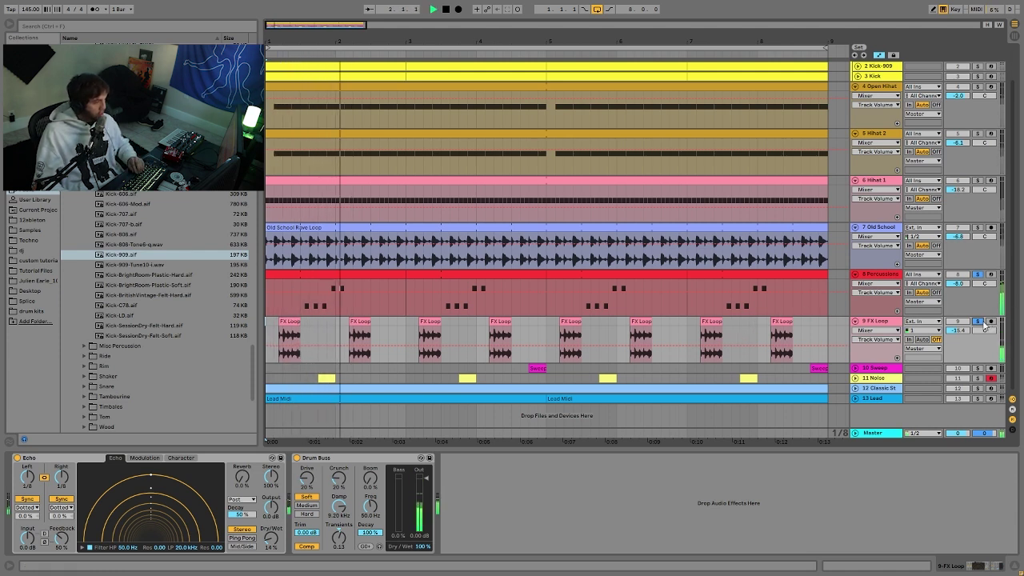
key(space)
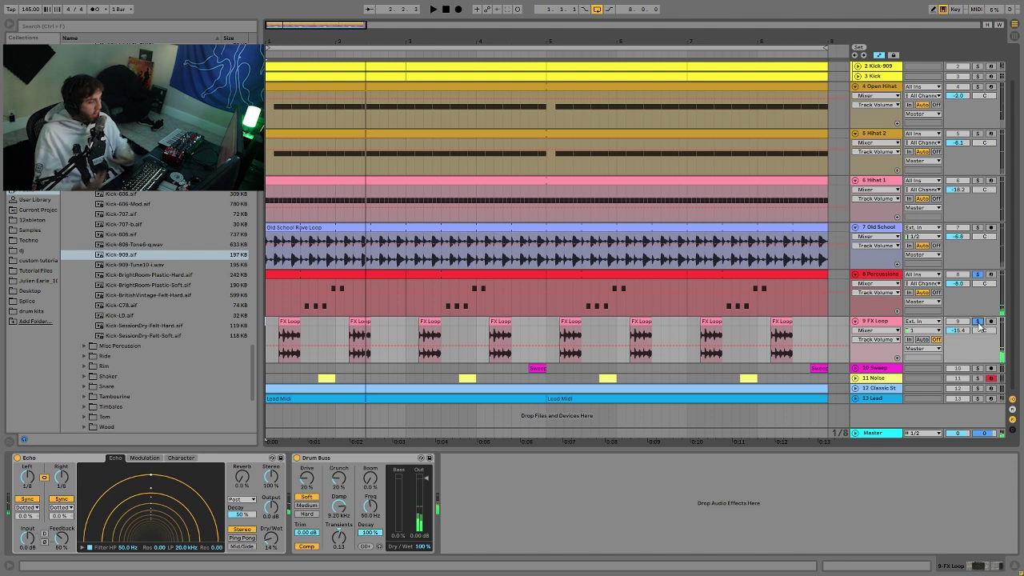
Step: Play the full mix with all solos cleared and fold the Old School track, keeping Percussions and FX Loop unfolded
click(977, 321)
key(space)
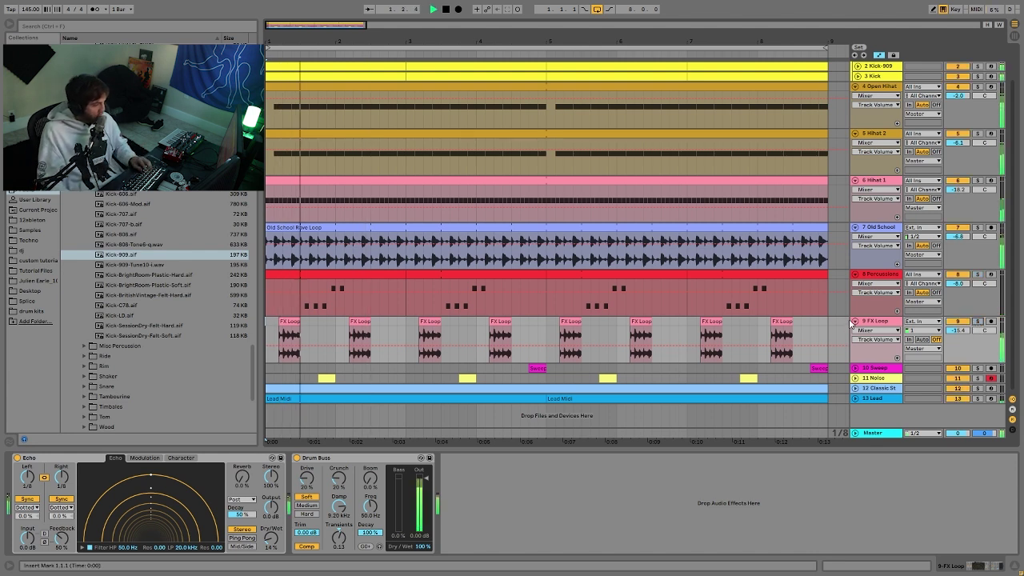
click(855, 321)
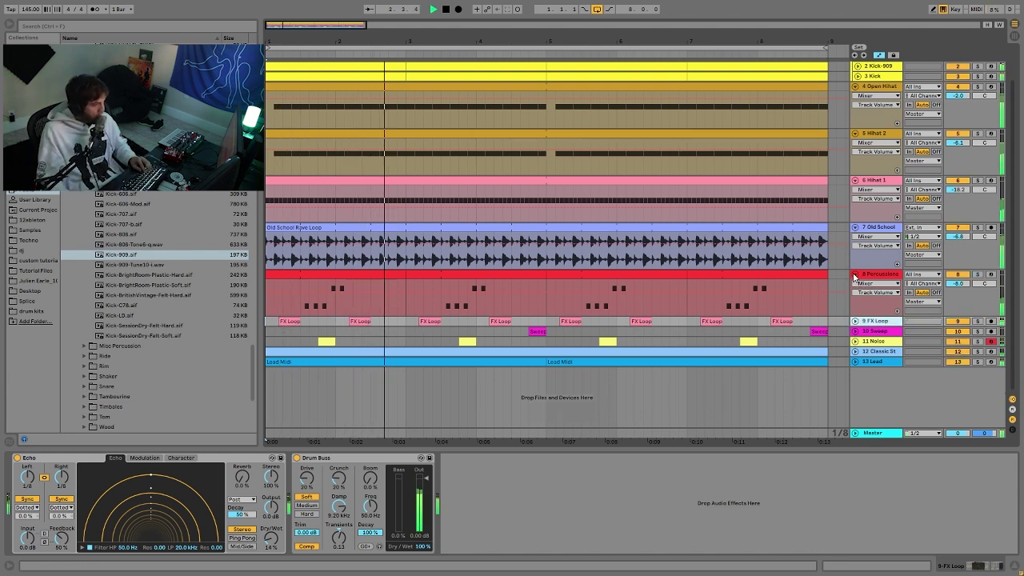
click(855, 274)
click(855, 264)
click(856, 274)
click(855, 322)
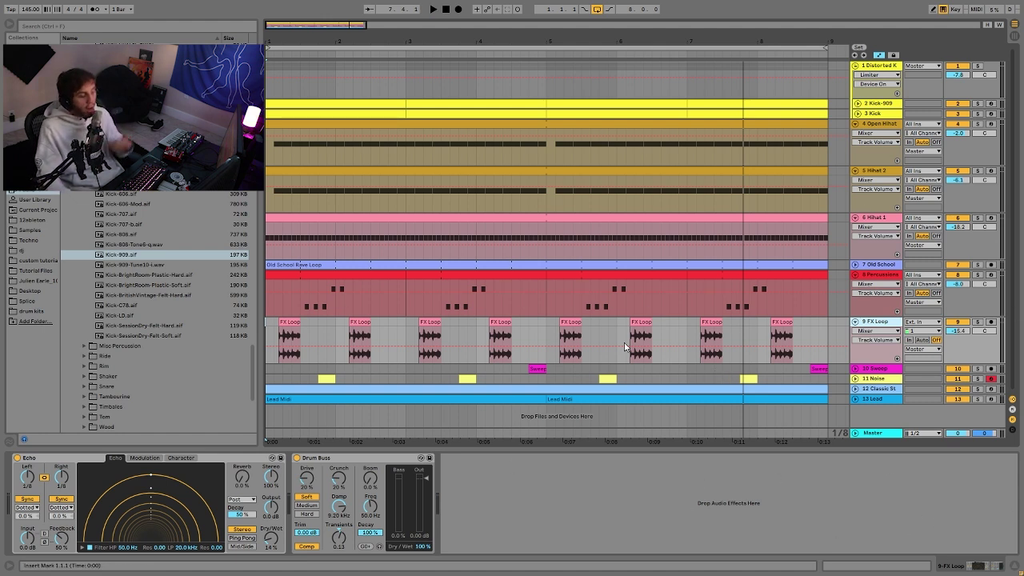
Step: Solo the Sweep and Noise tracks, select the last Noise clip to show its Operator and Erosion, and play
click(976, 321)
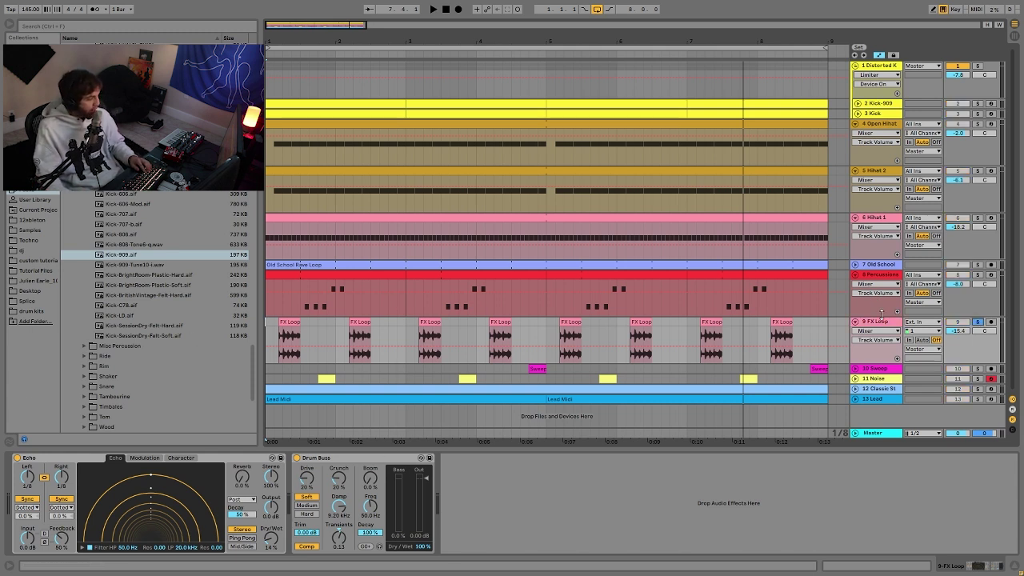
click(880, 288)
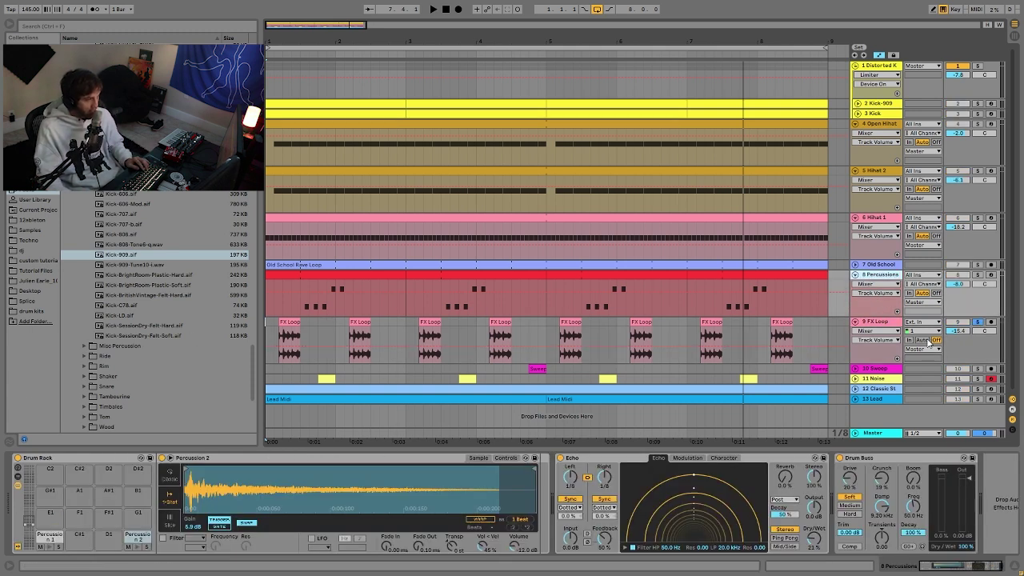
click(979, 357)
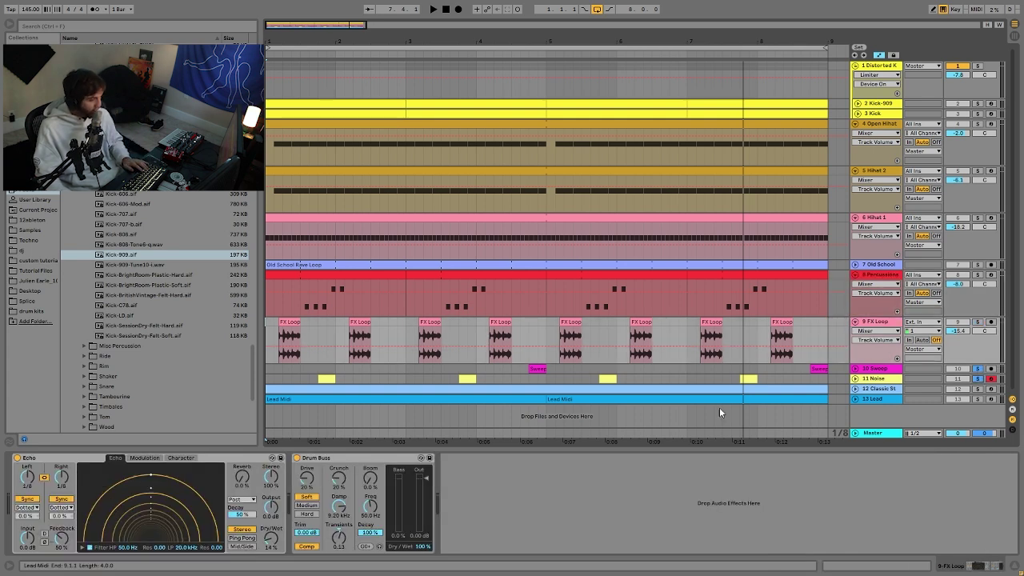
click(746, 376)
key(space)
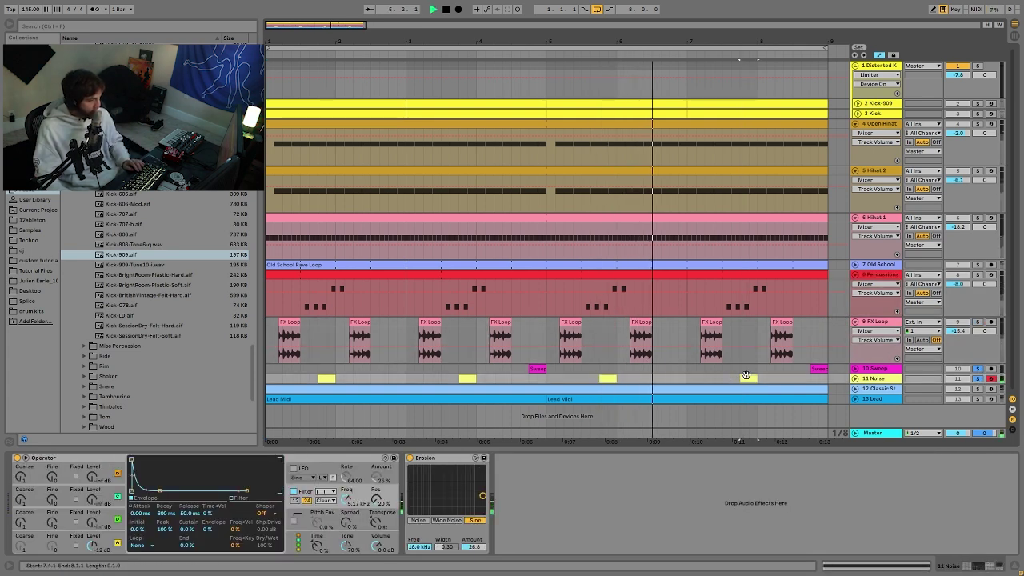
Step: Unfold the Noise and Sweep tracks and play them within the full mix without solos
click(855, 378)
click(855, 369)
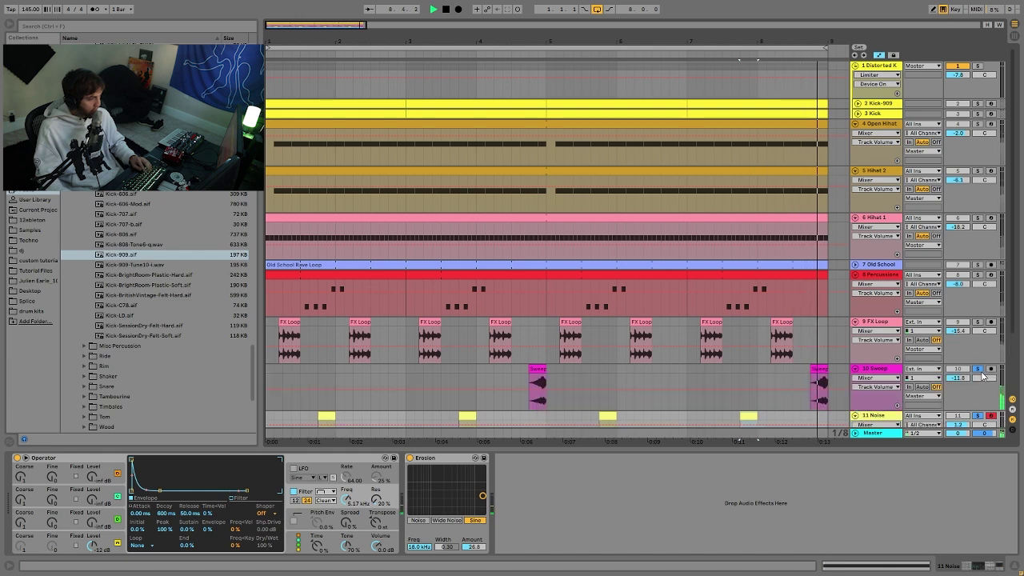
scroll(805, 373, down, 2)
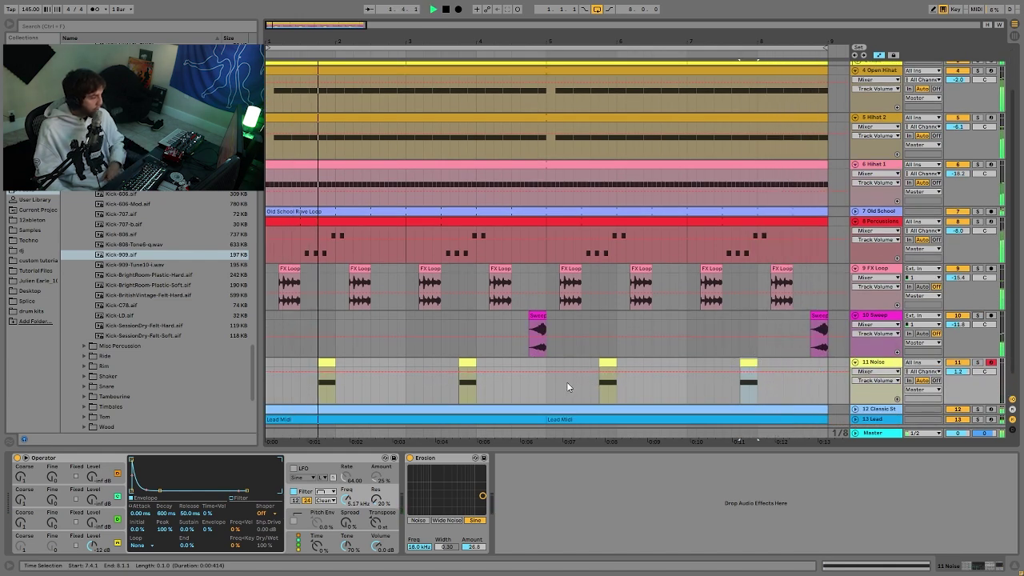
key(space)
Step: Show oscillator A in the Noise track's Operator, then select the first Sweep clip to show its effects and play from there
click(326, 362)
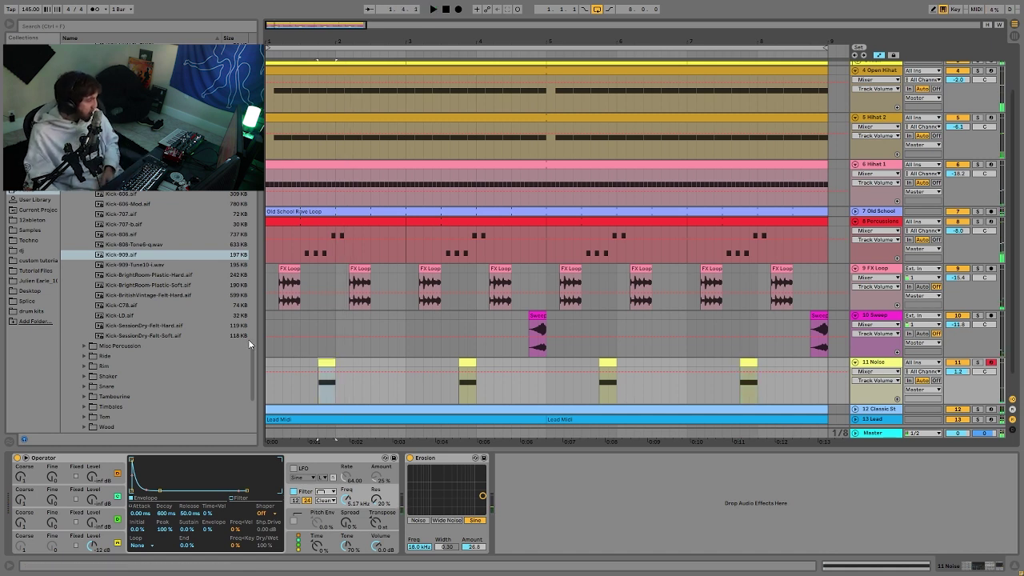
click(116, 546)
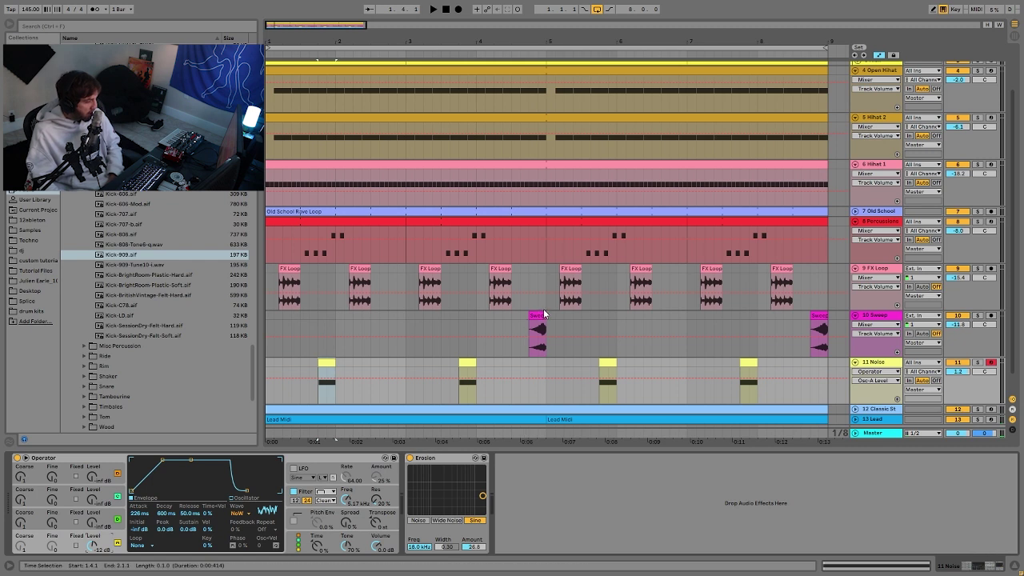
click(538, 330)
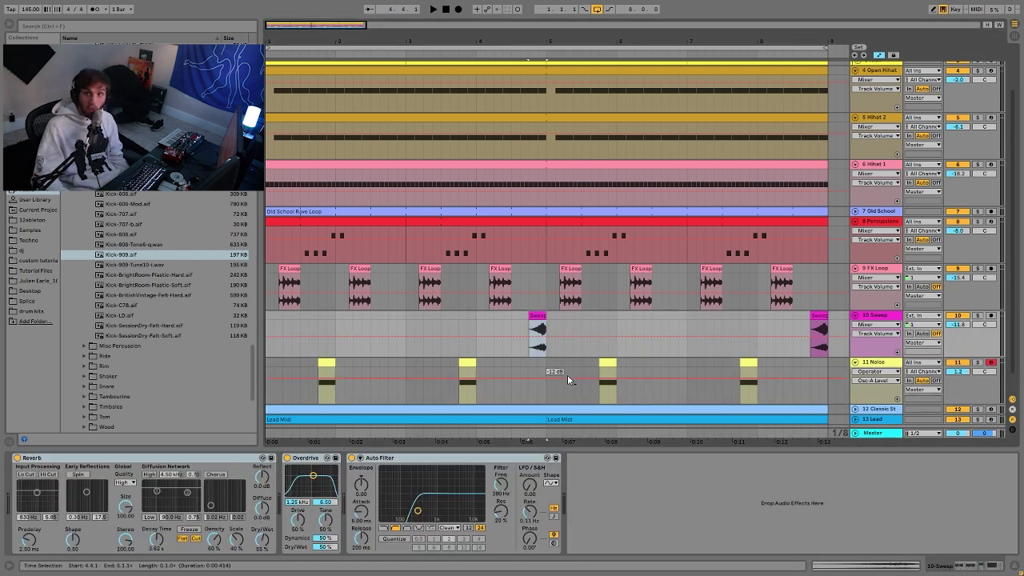
key(space)
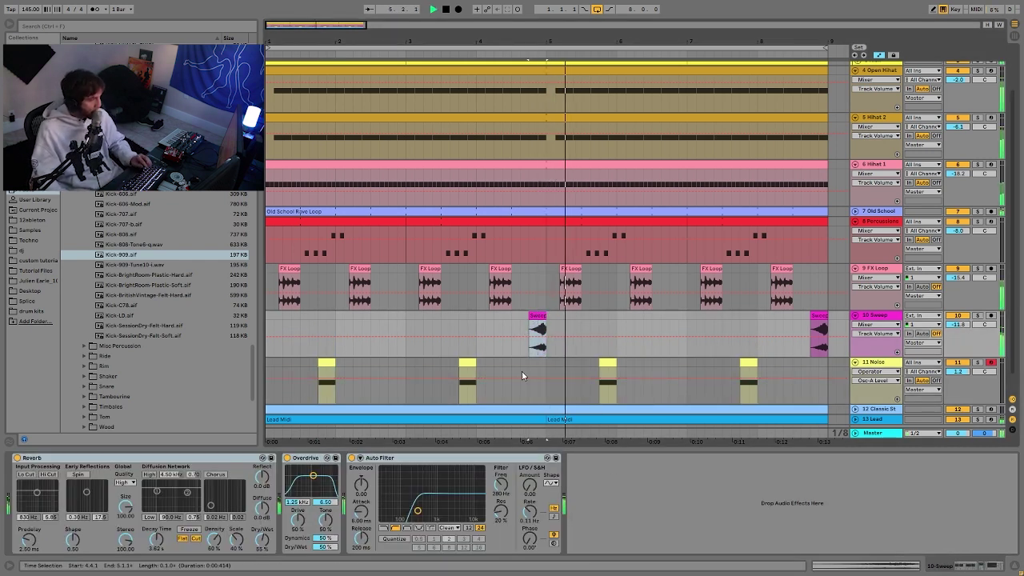
scroll(706, 370, down, 1)
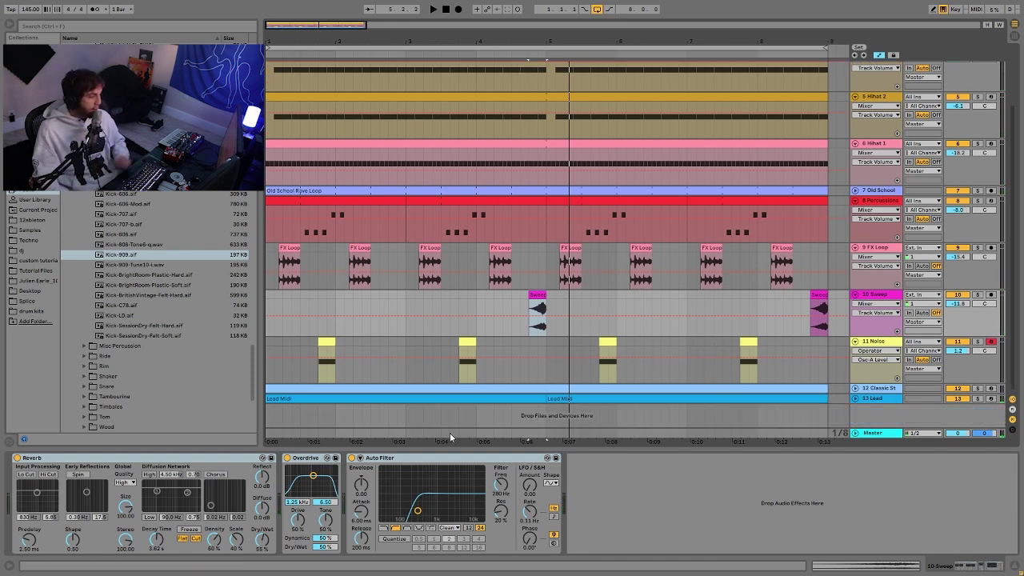
Step: Select the second Noise clip to show its Operator and Erosion, and play the full mix from there
click(464, 341)
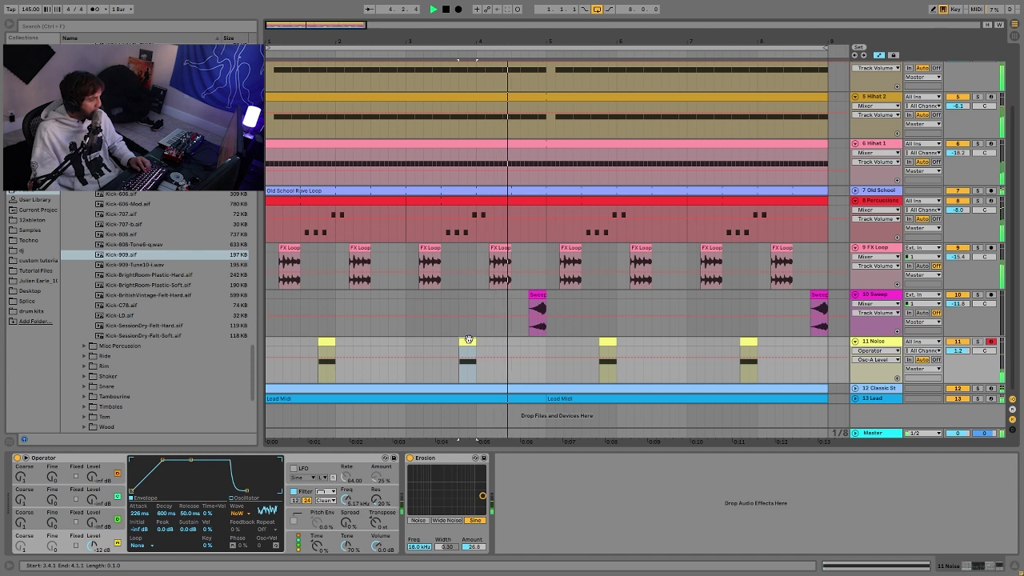
key(space)
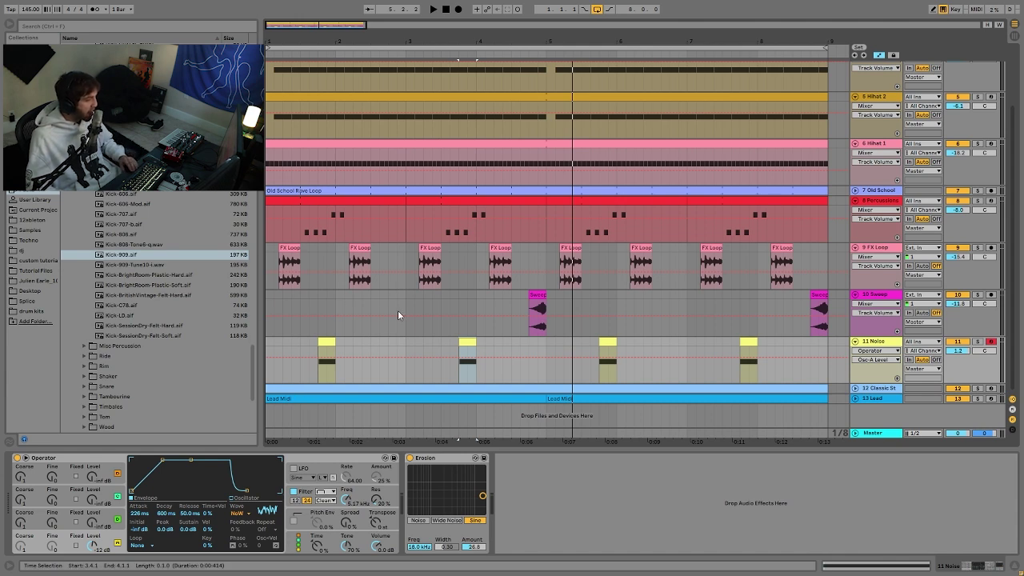
Step: Solo and unfold the Classic Stab track, select its clip, and play it alone
click(977, 390)
click(855, 389)
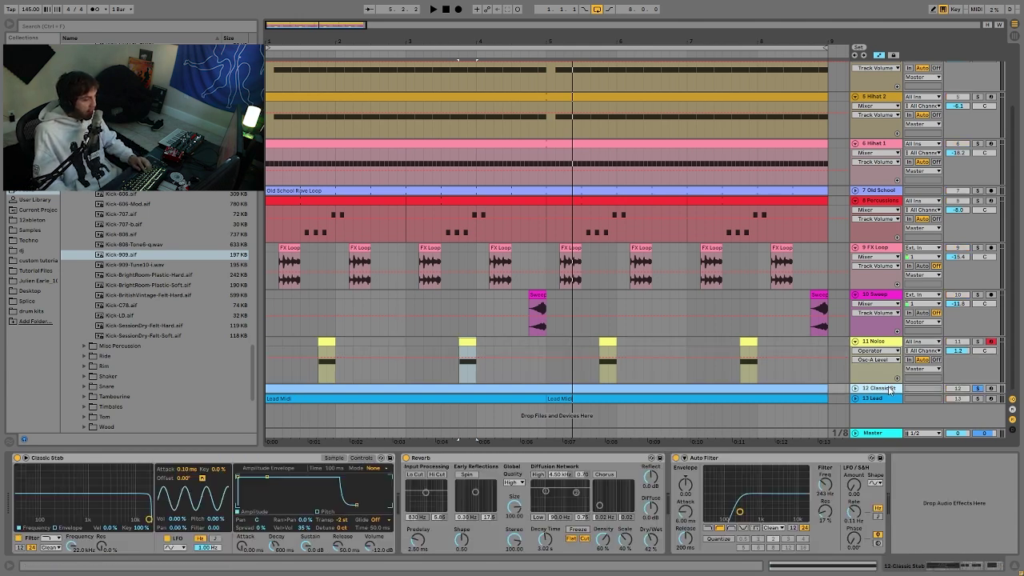
click(731, 387)
key(space)
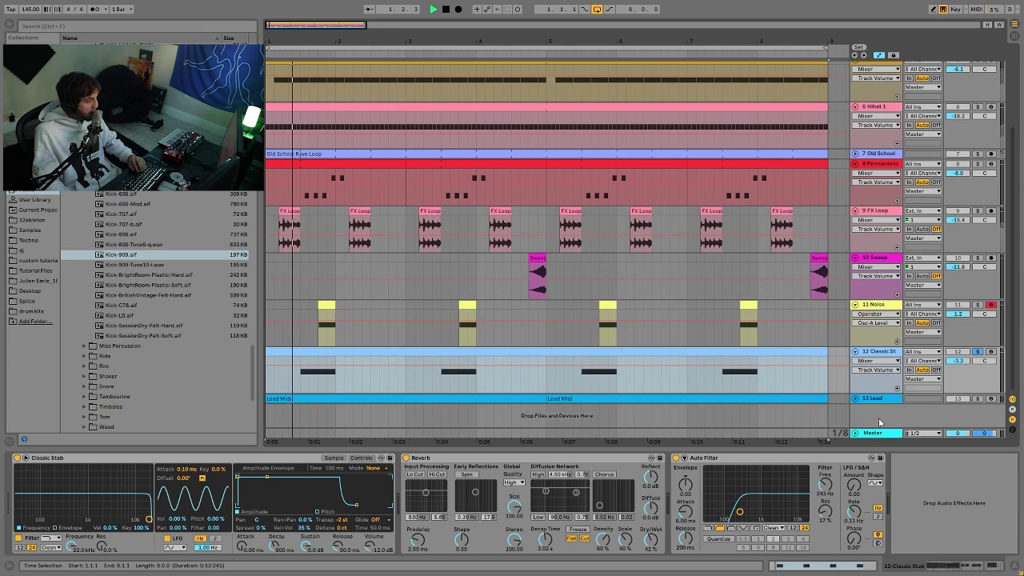
Step: Unfold the Lead track, solo it together with the Classic Stab track, and play both
click(855, 398)
scroll(939, 393, down, 1)
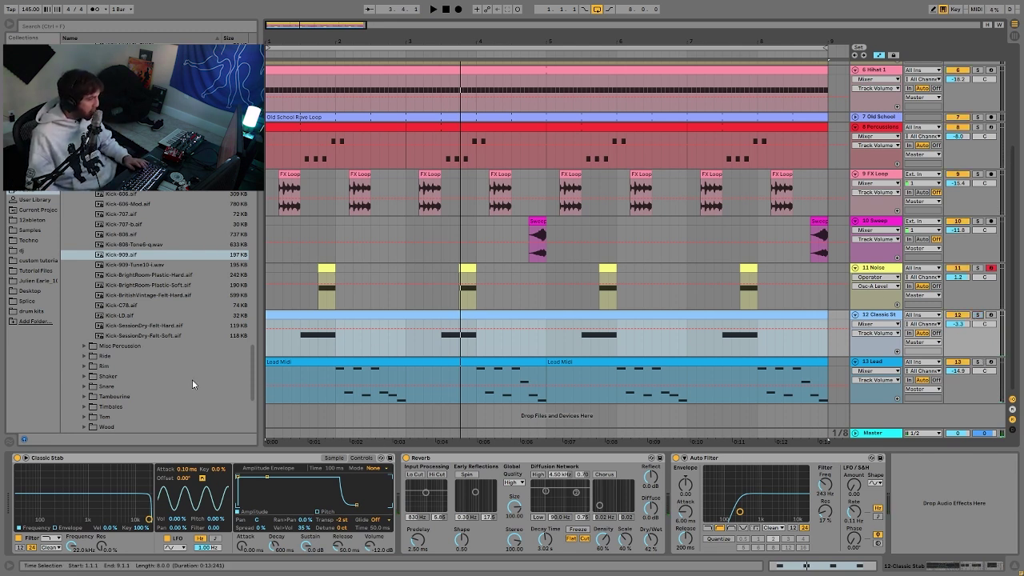
click(976, 361)
ctrl+click(977, 315)
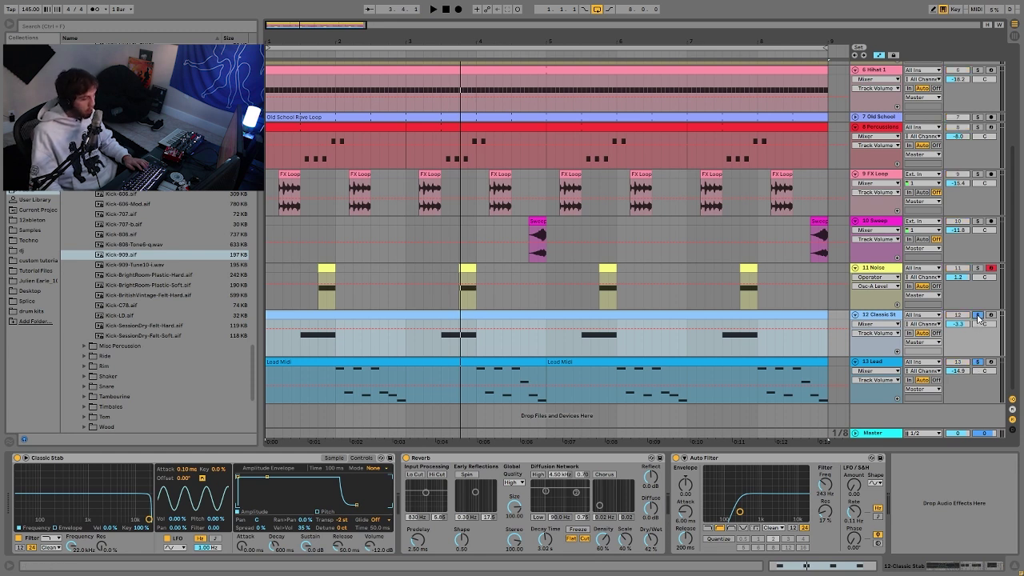
key(space)
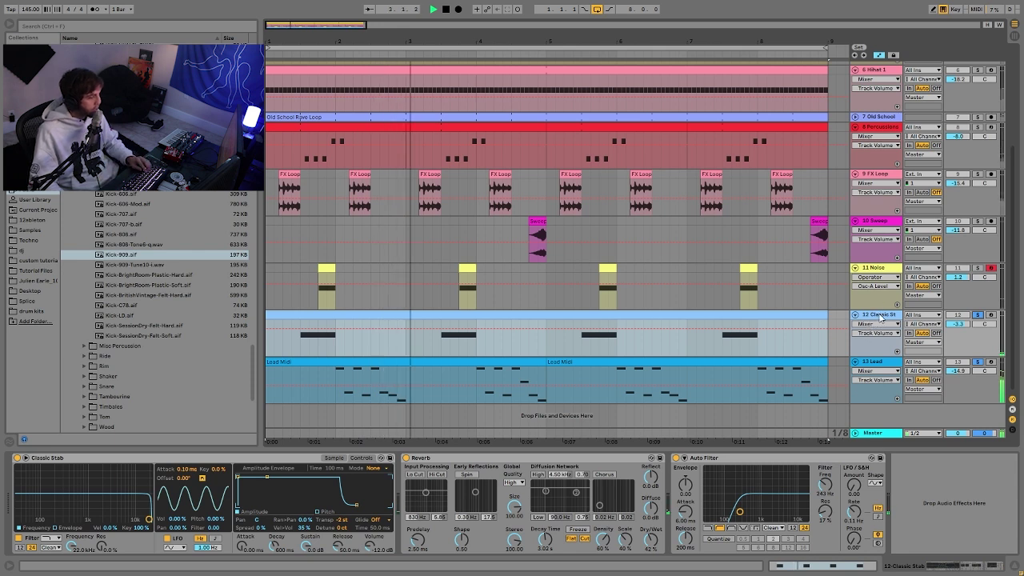
key(space)
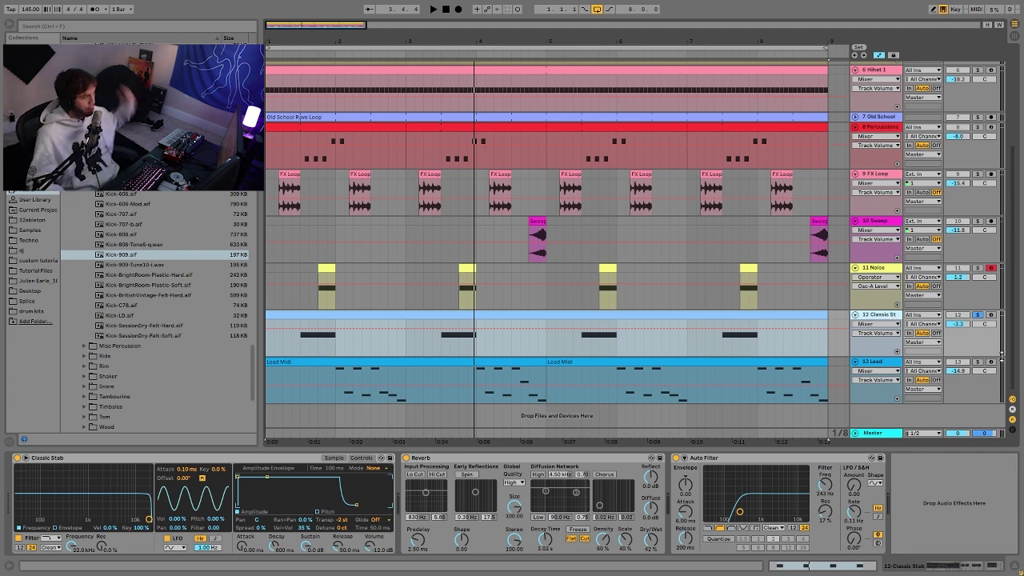
Step: Mute the Lead track and play the rest of the mix with the solos cleared
click(957, 362)
key(space)
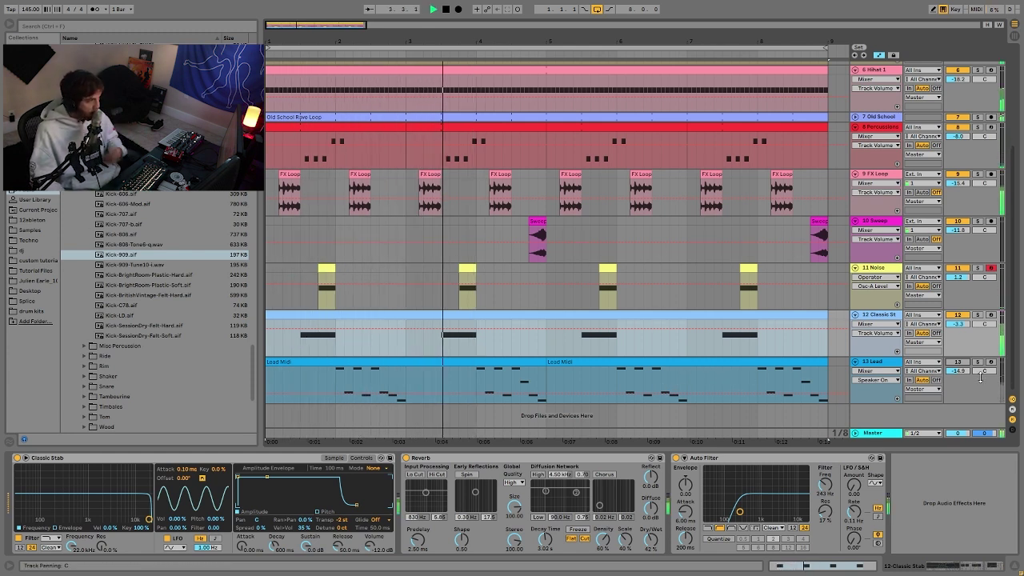
key(space)
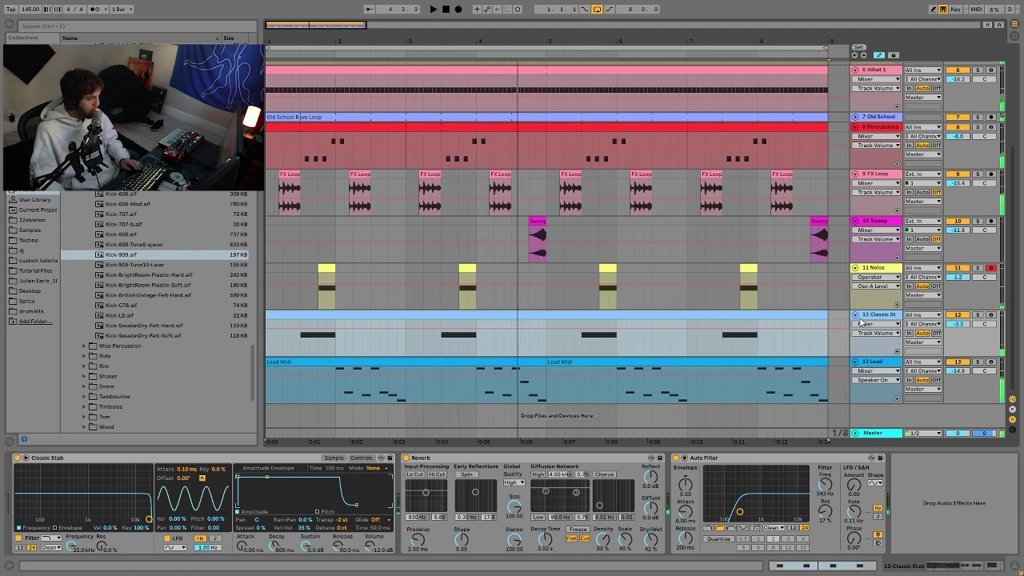
Step: Solo the Classic Stab track, show the sample waveform in its instrument, and play the first stab from position 1.3.1
click(977, 315)
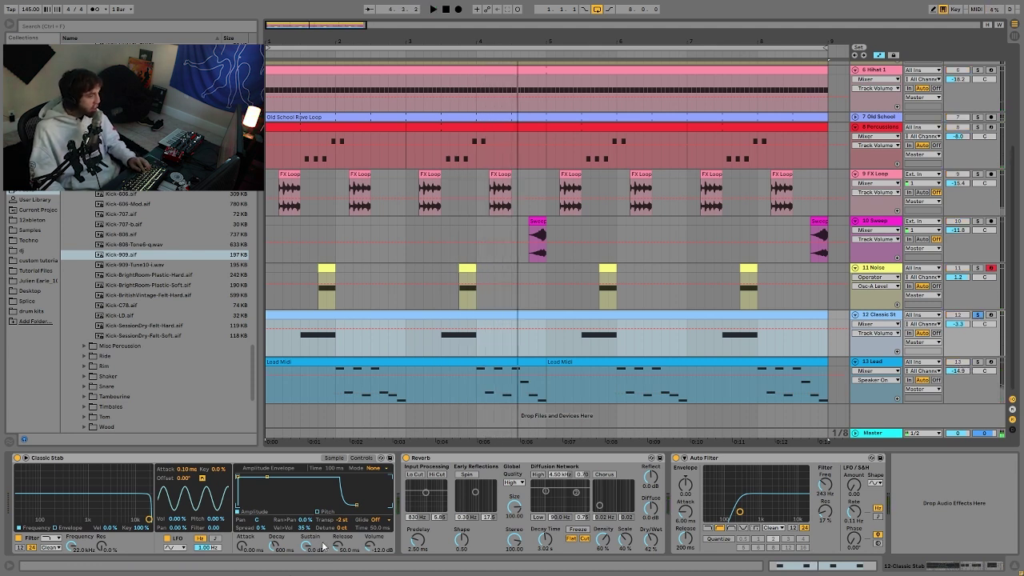
click(334, 458)
click(302, 345)
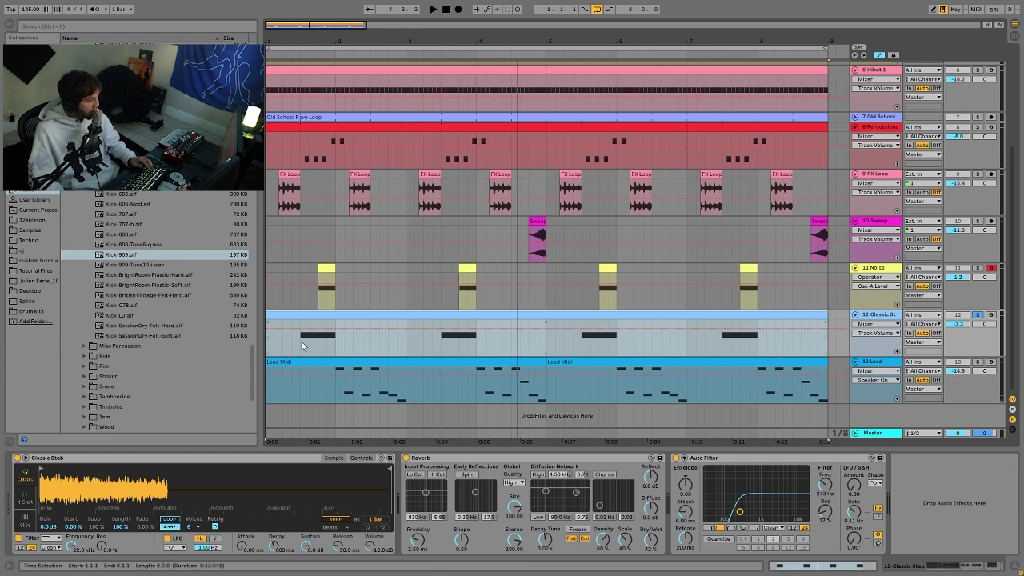
click(292, 346)
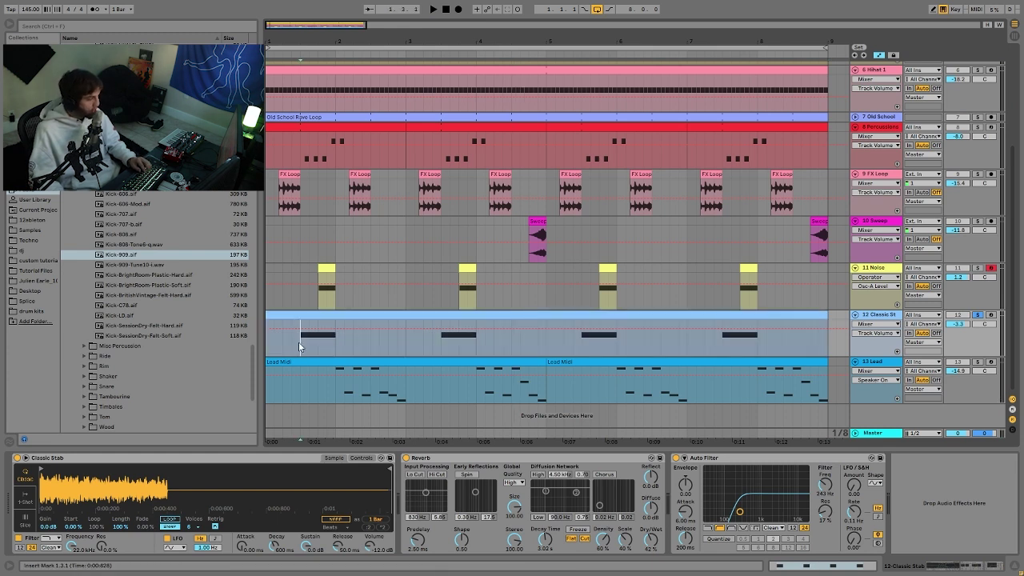
key(space)
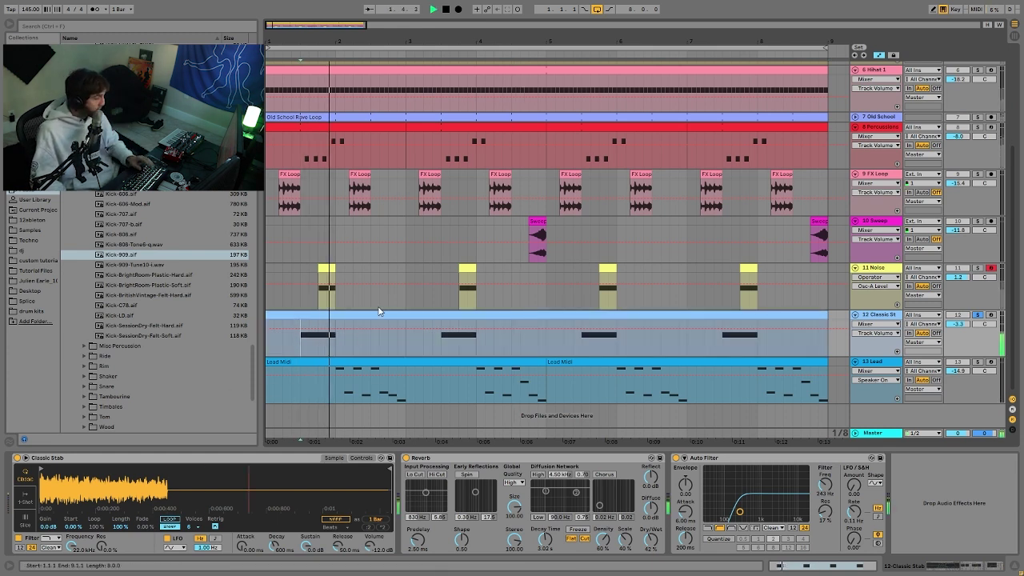
key(space)
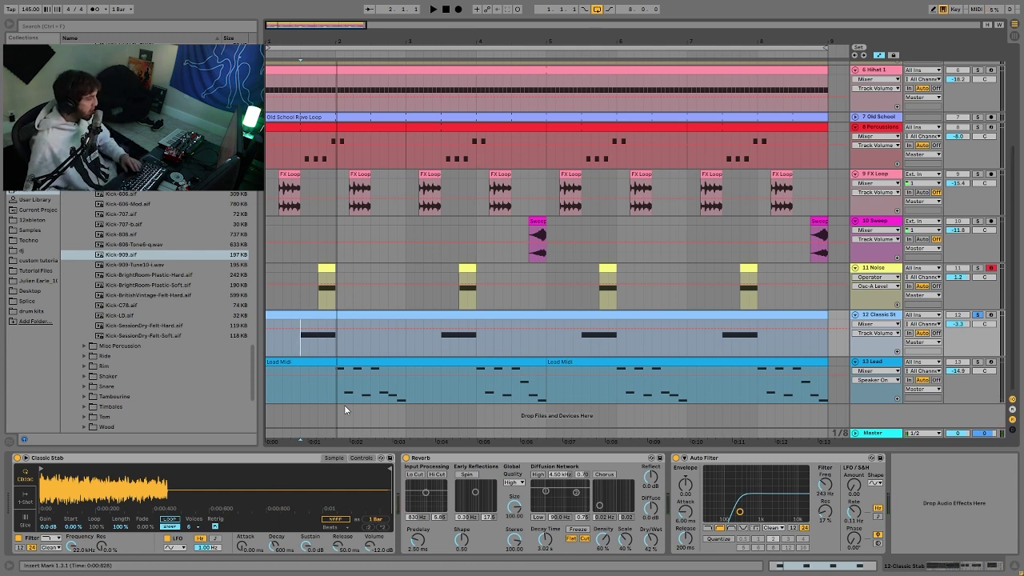
key(space)
key(space)
key(space)
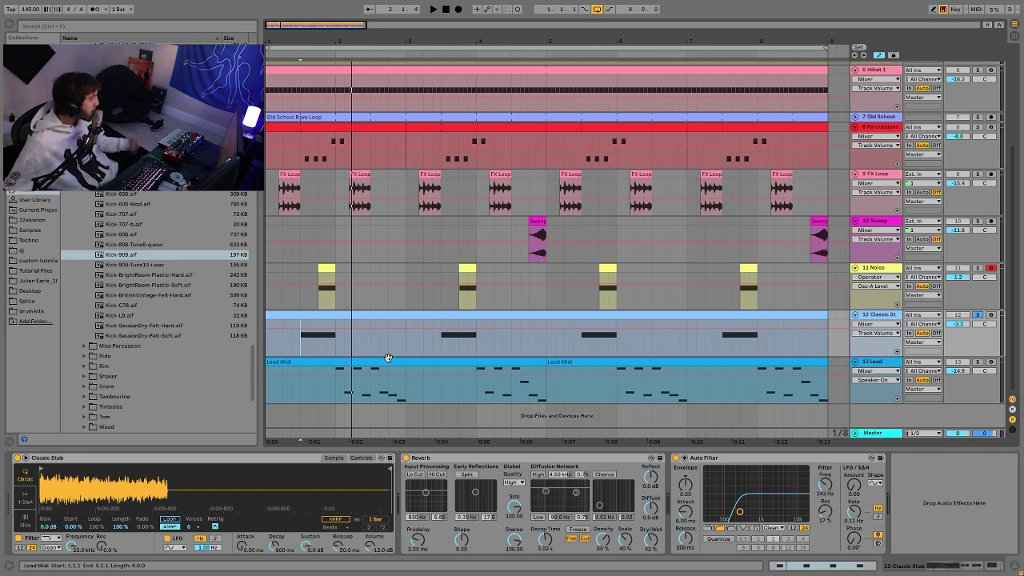
Step: Open the current project in the browser, and play the first stab within the full mix with solos cleared
click(33, 210)
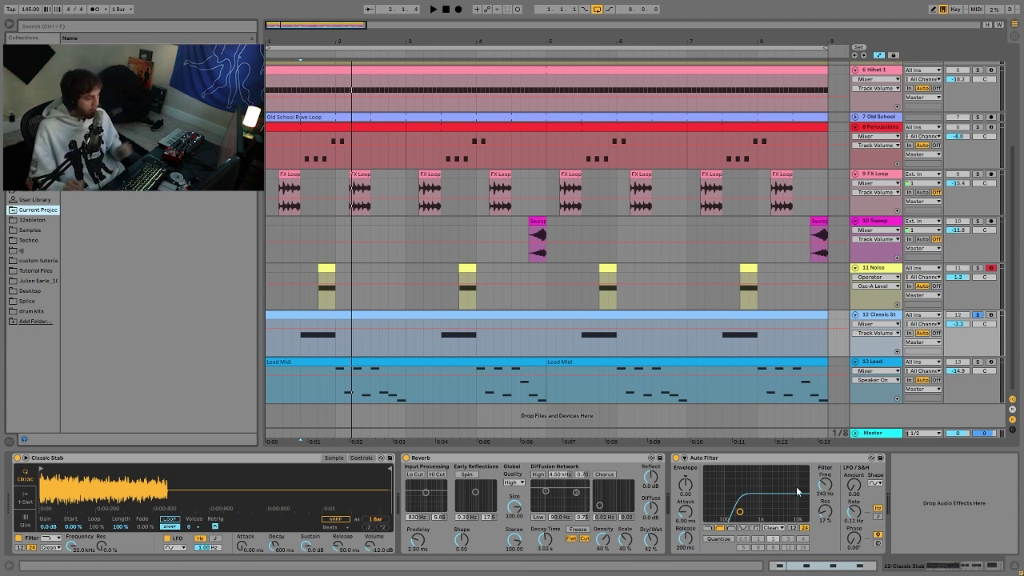
click(302, 336)
key(space)
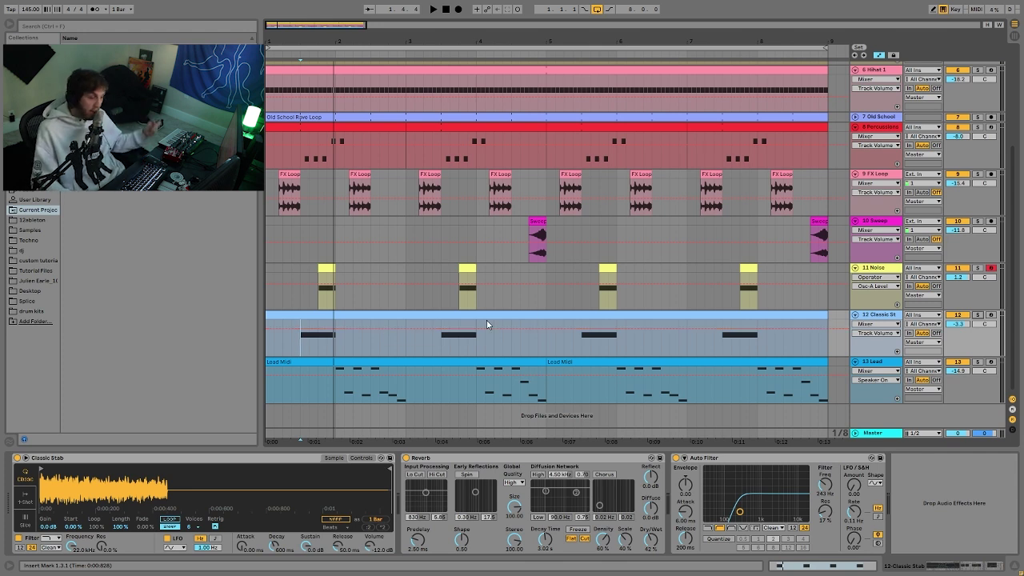
key(space)
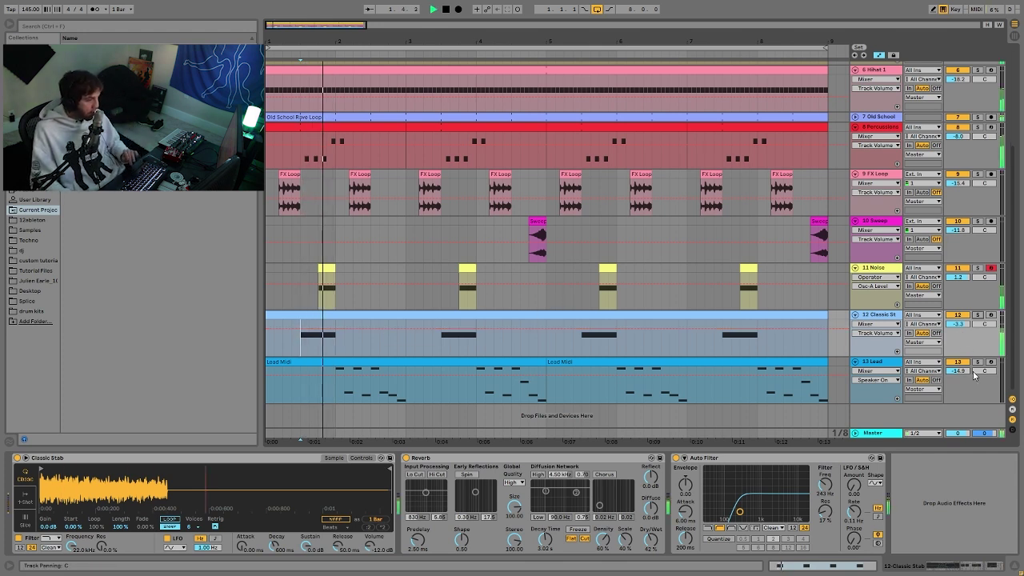
key(space)
Step: Open the first Lead MIDI clip and select individual notes in its bar 2 phrase to examine the melody
double_click(452, 359)
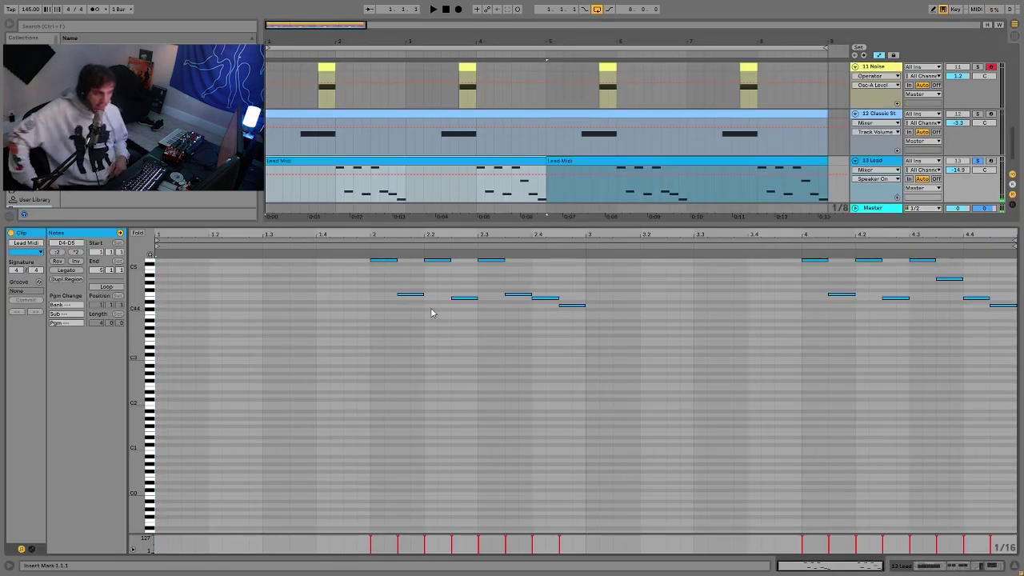
click(567, 307)
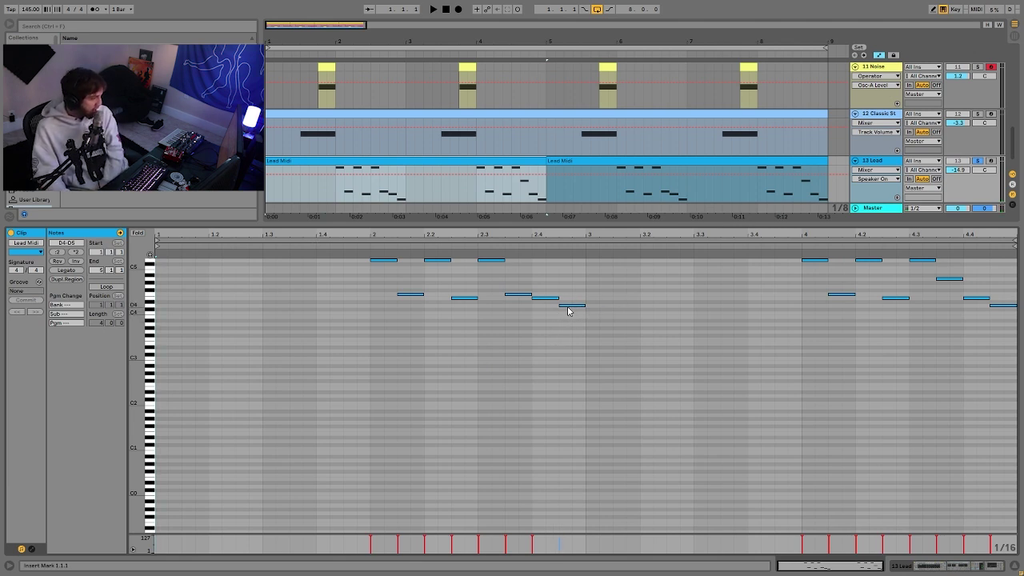
click(569, 307)
click(518, 295)
click(487, 259)
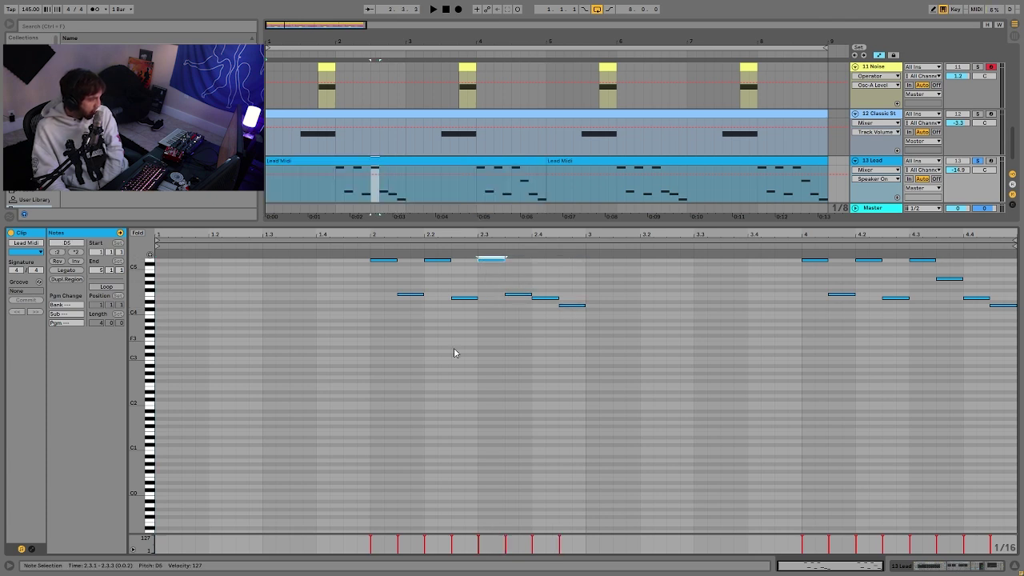
click(549, 297)
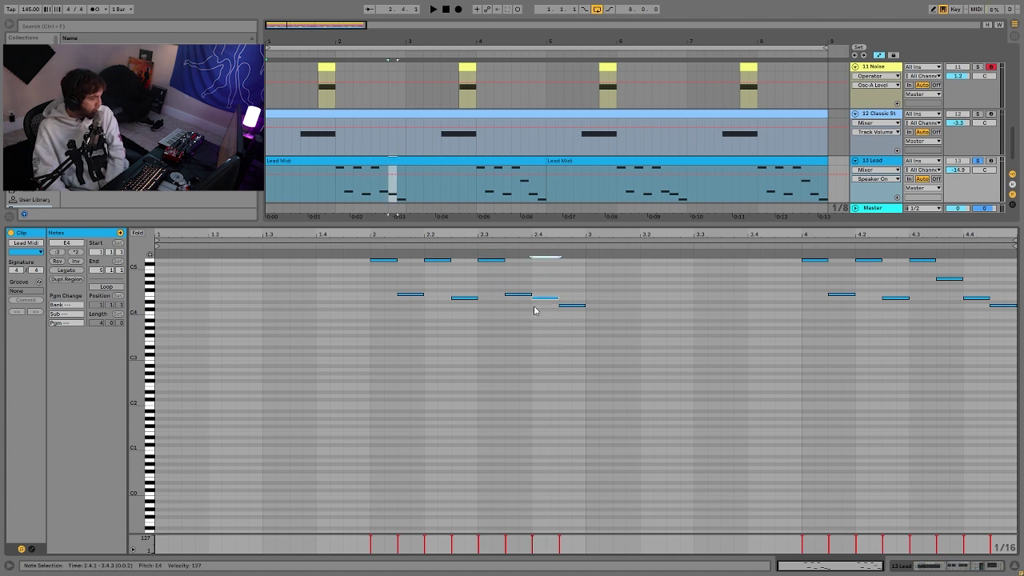
click(512, 295)
shift+click(544, 298)
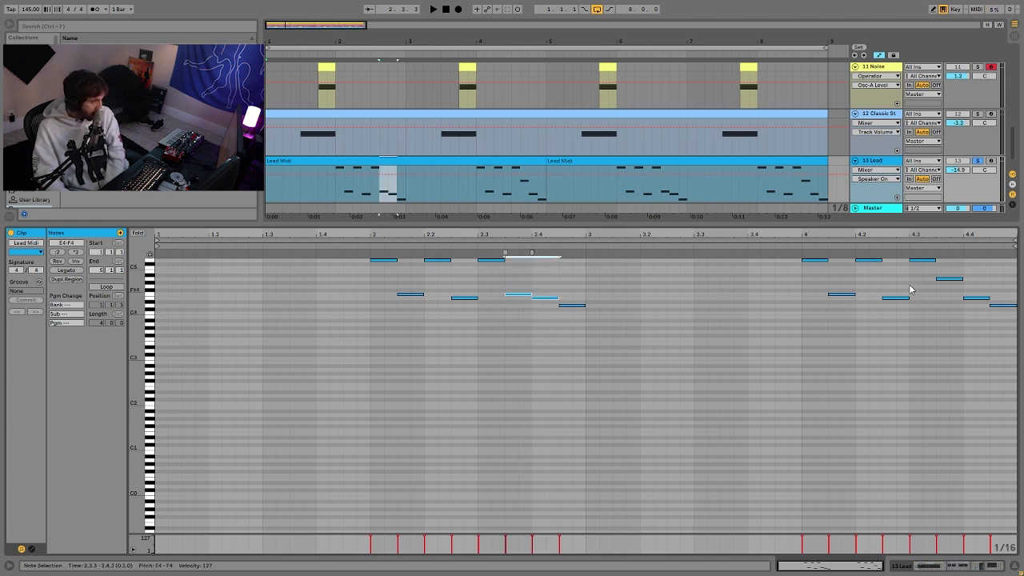
Step: Select notes in the Lead clip's bar 4 phrase to examine the A4 variation
click(953, 278)
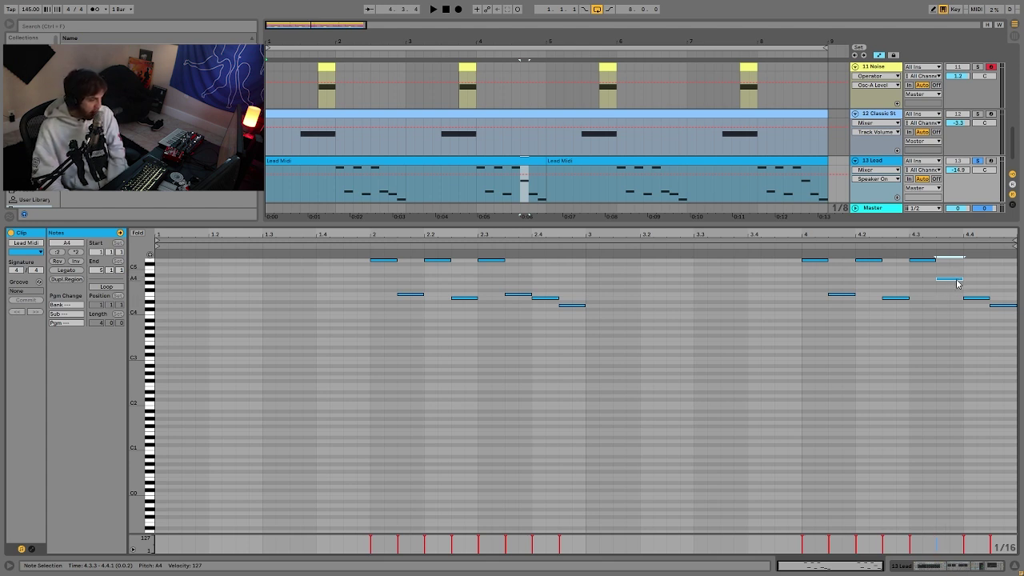
click(1003, 306)
click(840, 294)
click(951, 279)
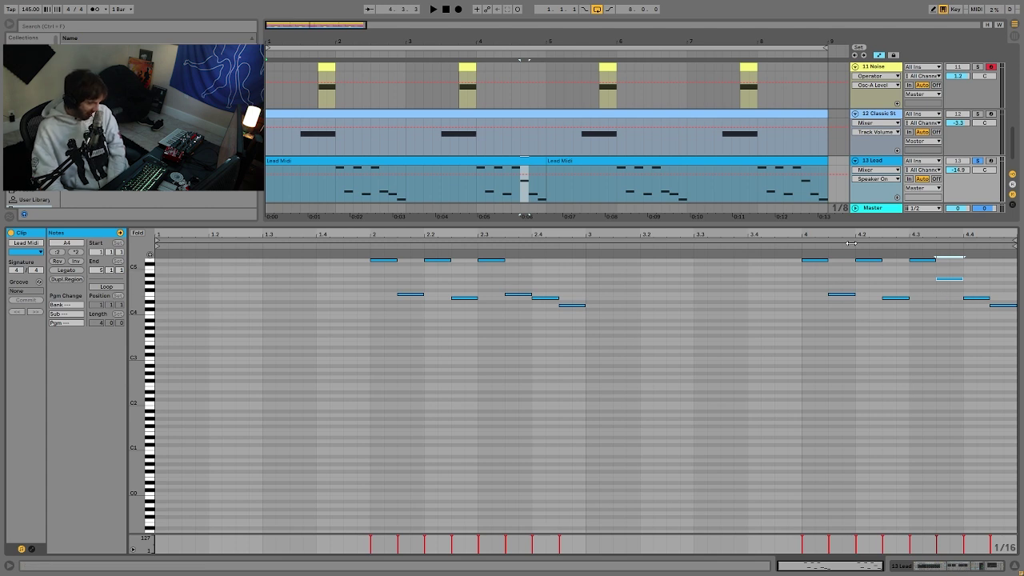
Step: Show the Lead track's device chain and play the soloed lead from bar 2
click(886, 164)
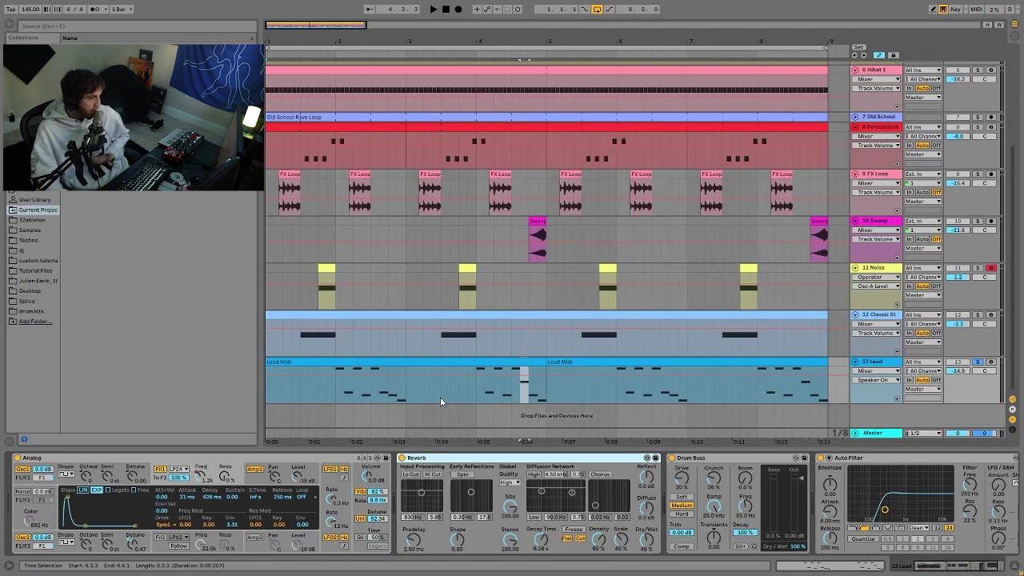
click(334, 392)
key(space)
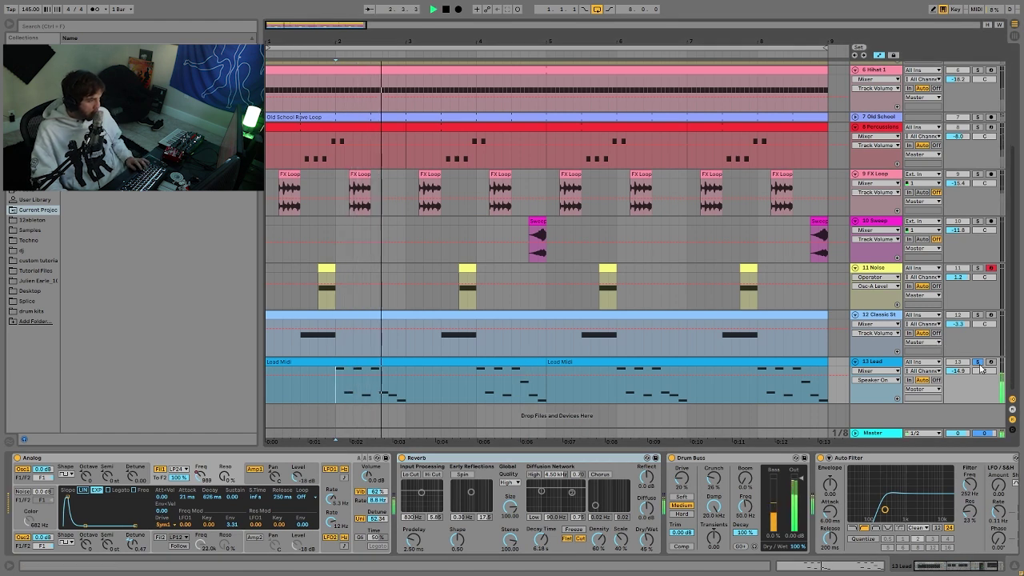
key(space)
key(space)
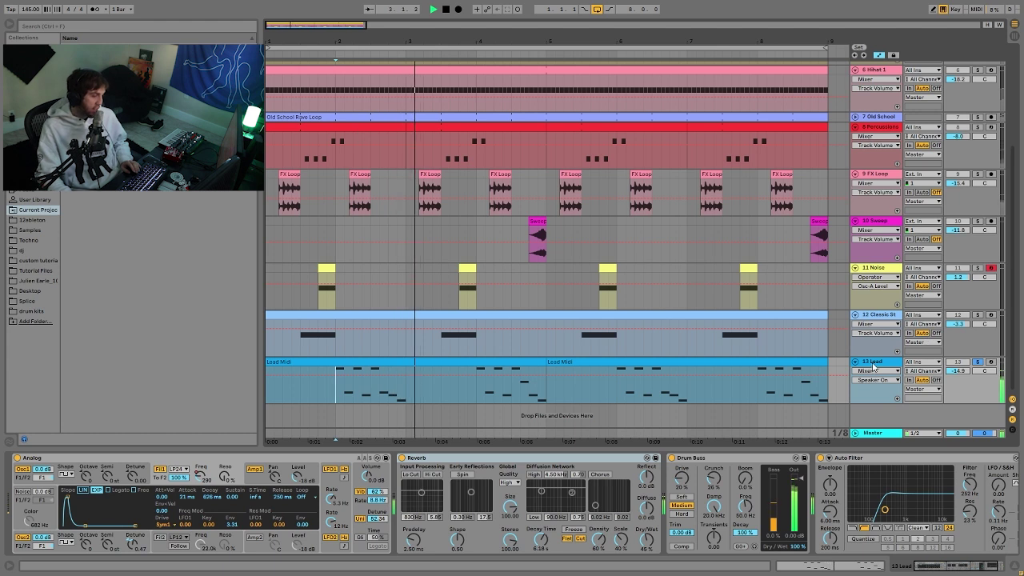
key(space)
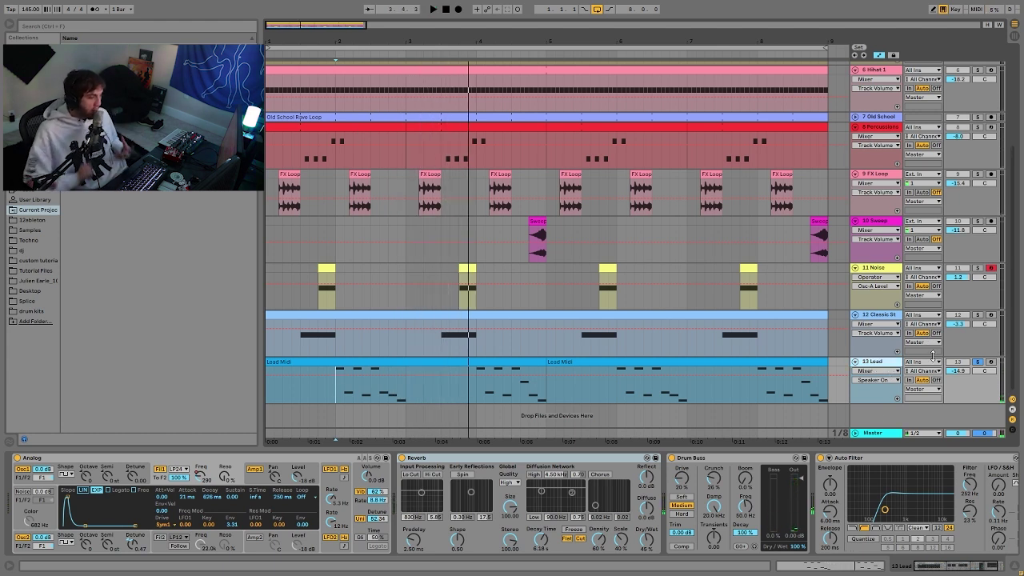
Step: Clear the Lead solo and play the full mix from bar 2 with the Lead track muted
key(space)
key(space)
click(976, 363)
scroll(974, 370, up, 3)
scroll(974, 370, down, 3)
click(977, 363)
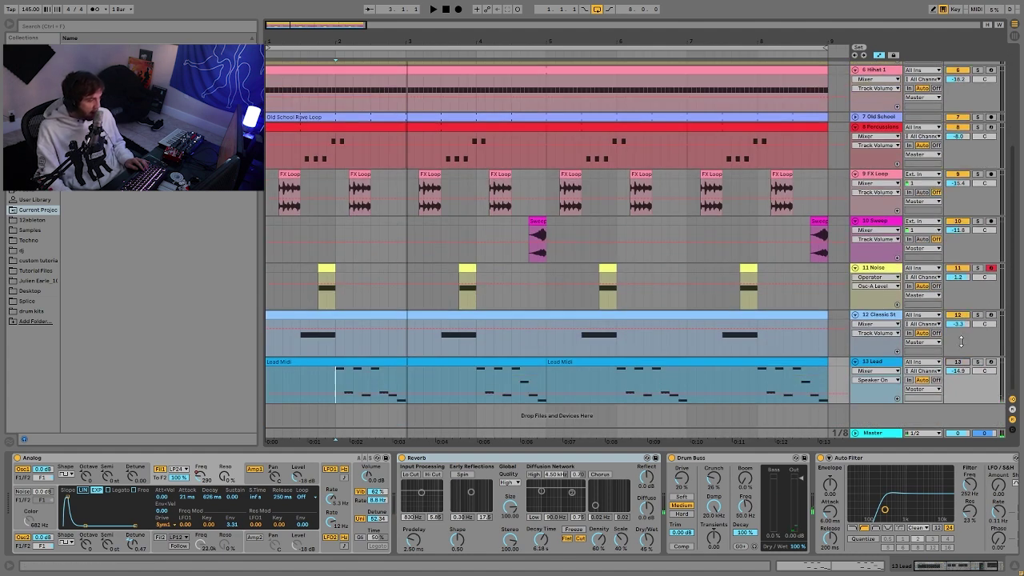
key(space)
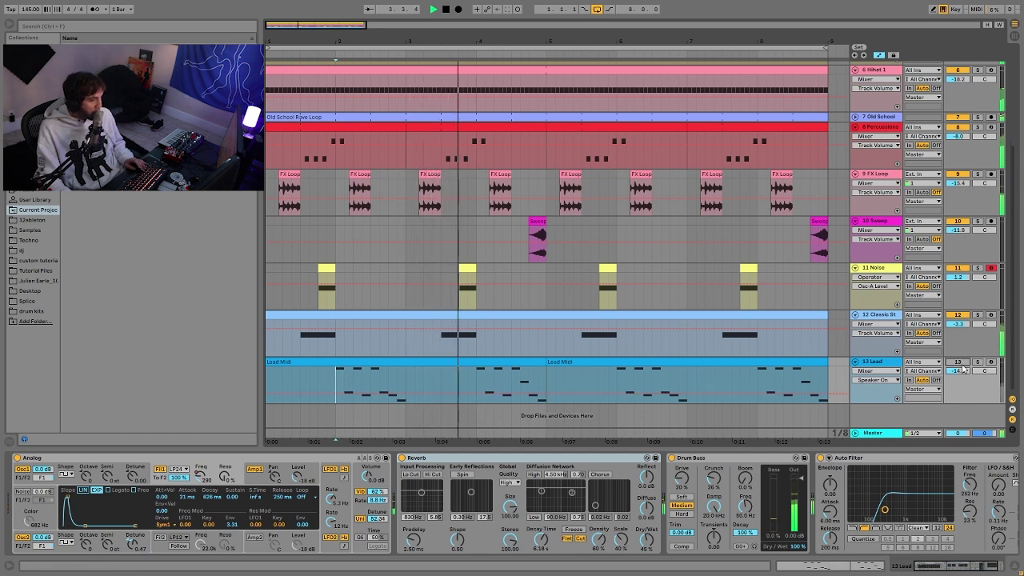
Step: Play the mix with the Lead track active, select its first clip, and reselect the Lead track
click(876, 363)
key(space)
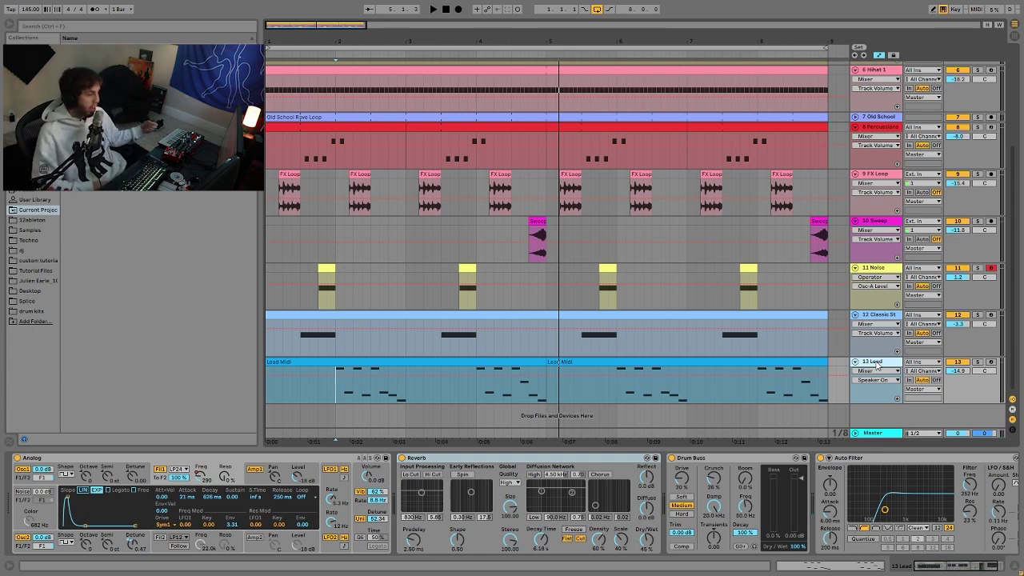
click(514, 362)
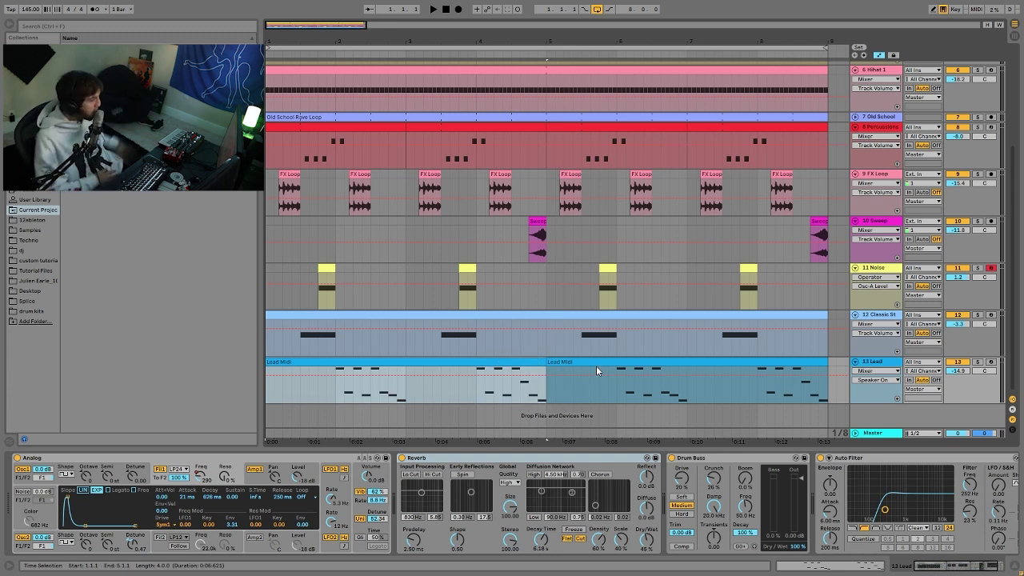
click(871, 363)
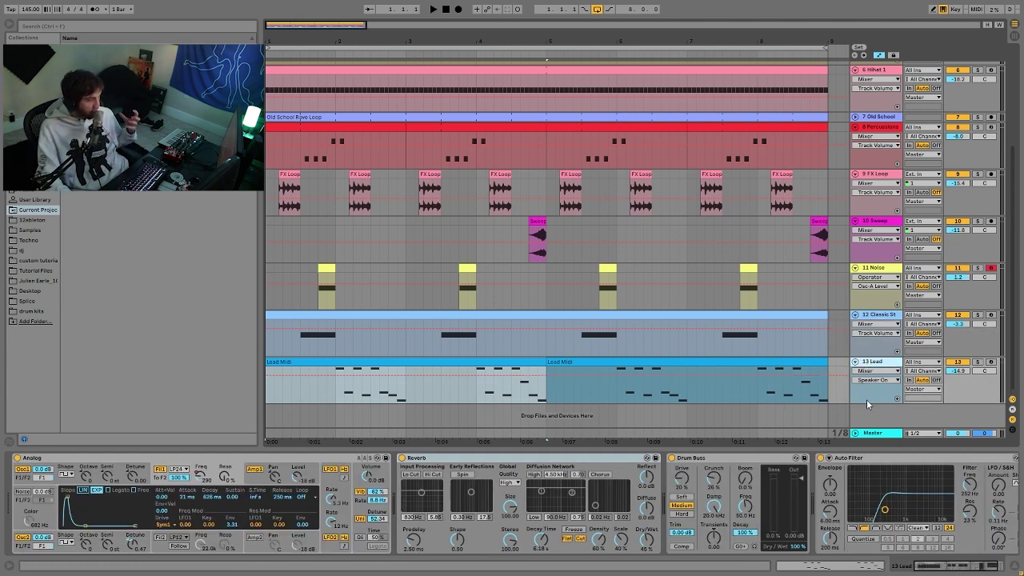
Step: Show the device chain of the Classic Stab track and return to the Lead track's device chain
click(877, 317)
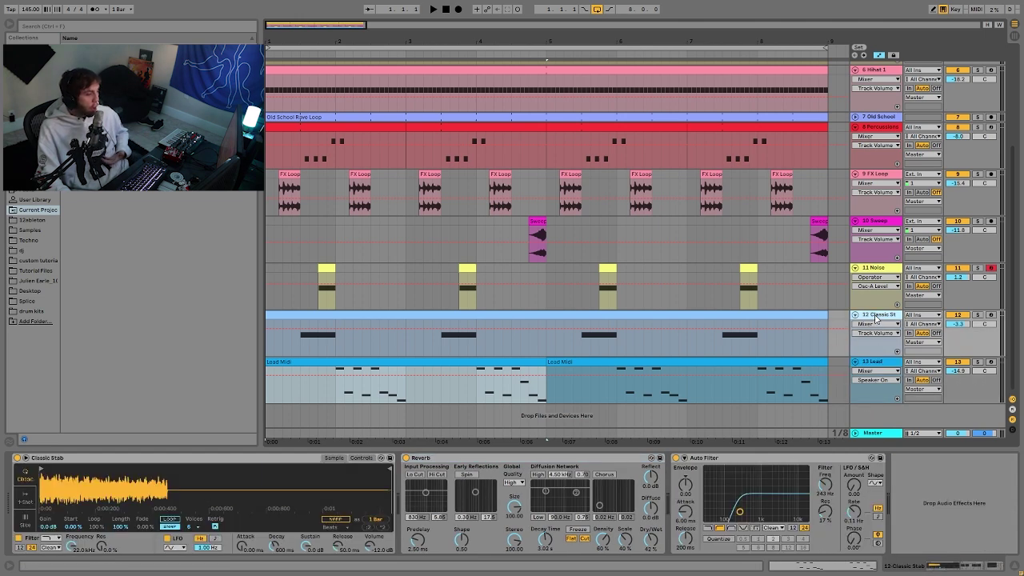
scroll(880, 324, up, 5)
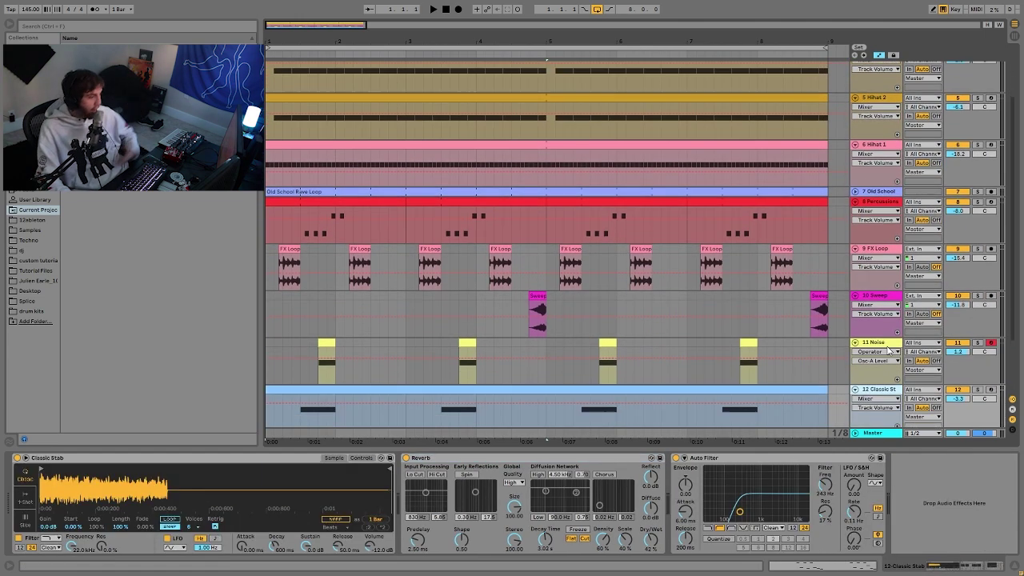
scroll(720, 208, down, 5)
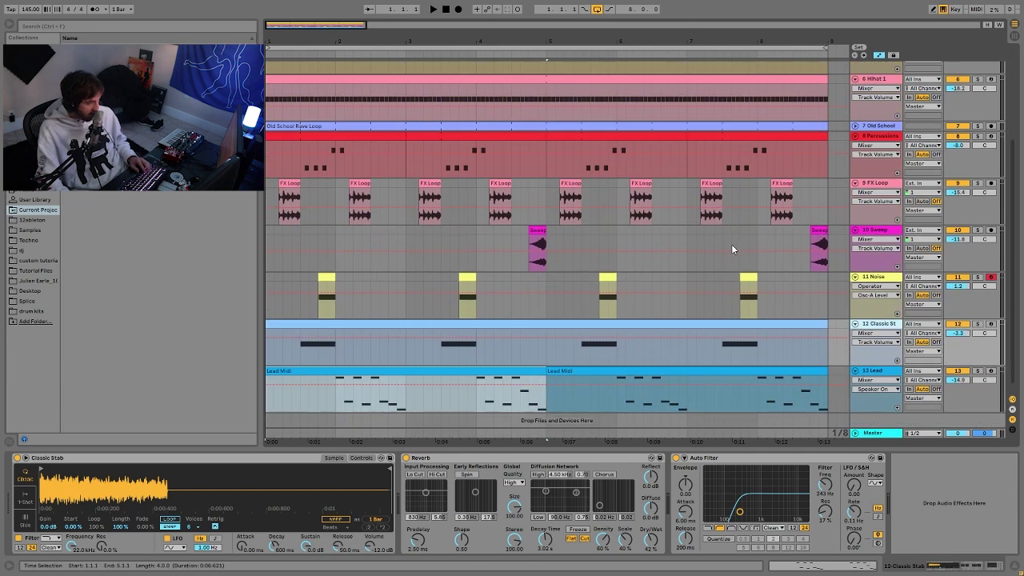
click(876, 366)
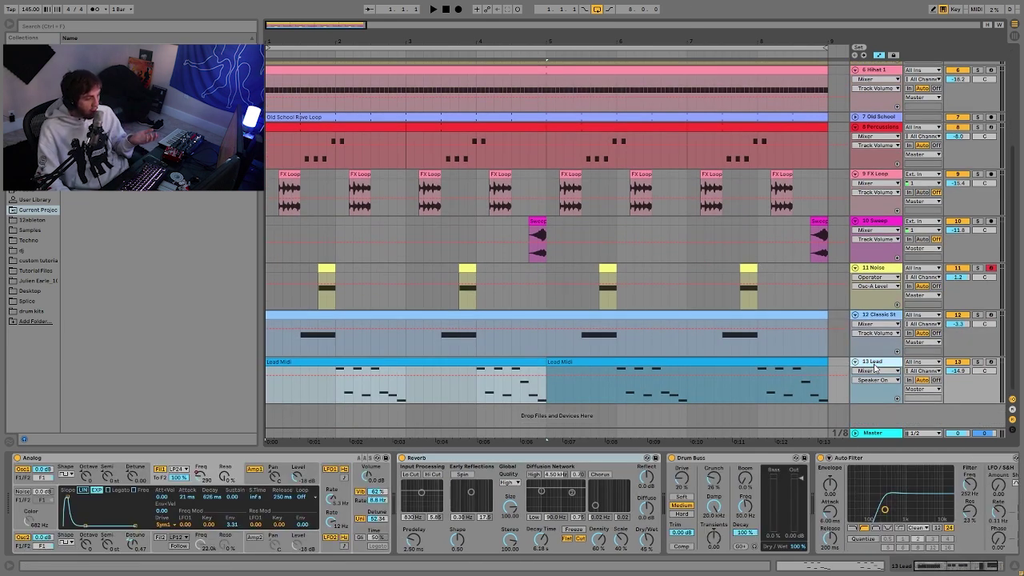
Step: Solo the Lead track and examine Analog's oscillator 1 octave and oscillator 2 semitone settings
click(978, 362)
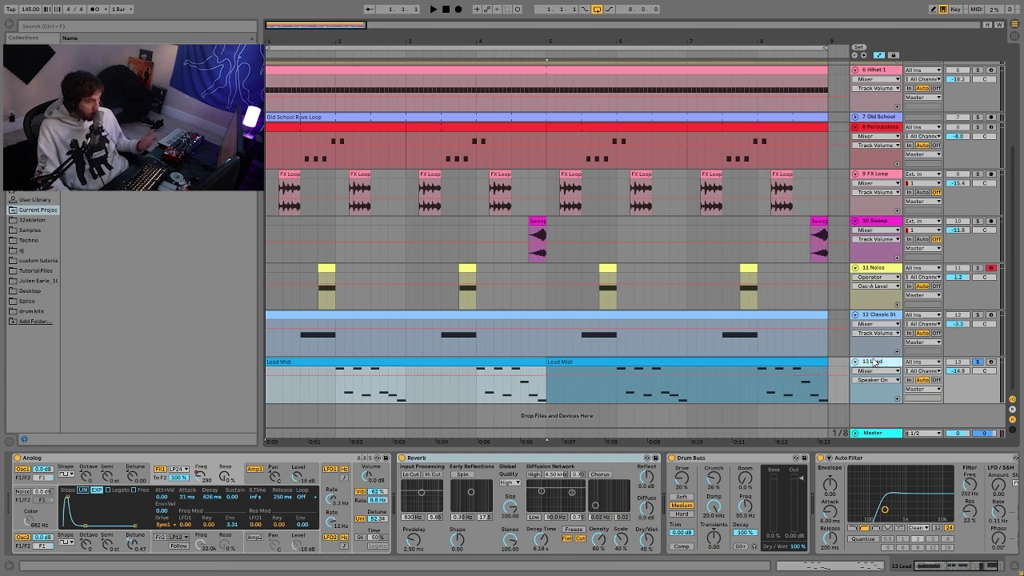
click(326, 397)
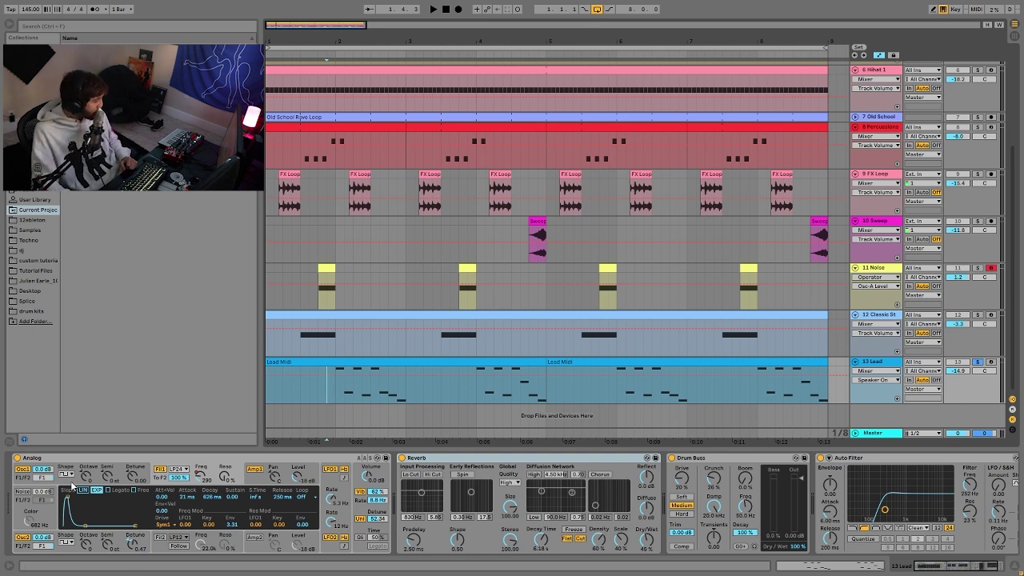
click(88, 475)
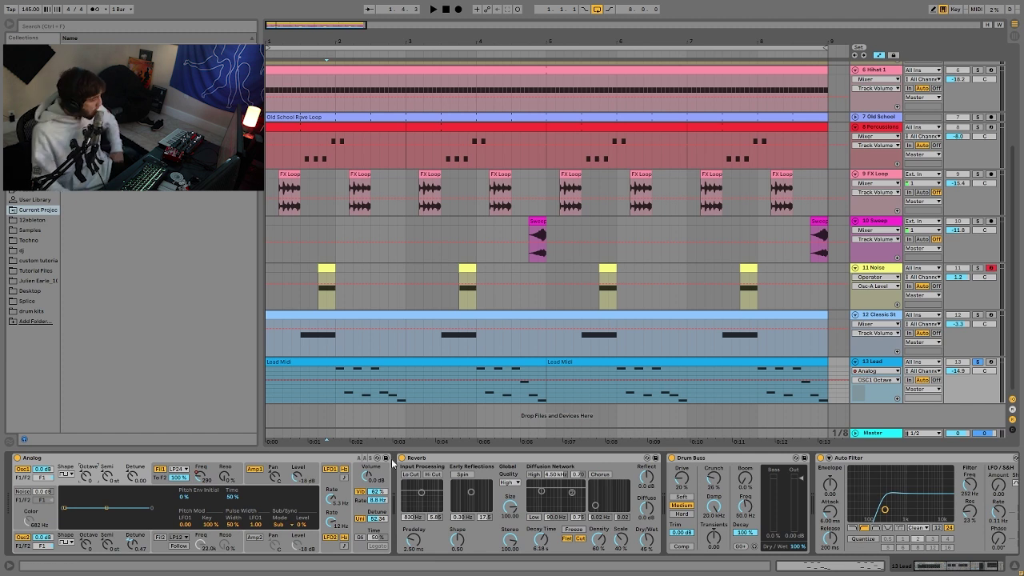
click(107, 544)
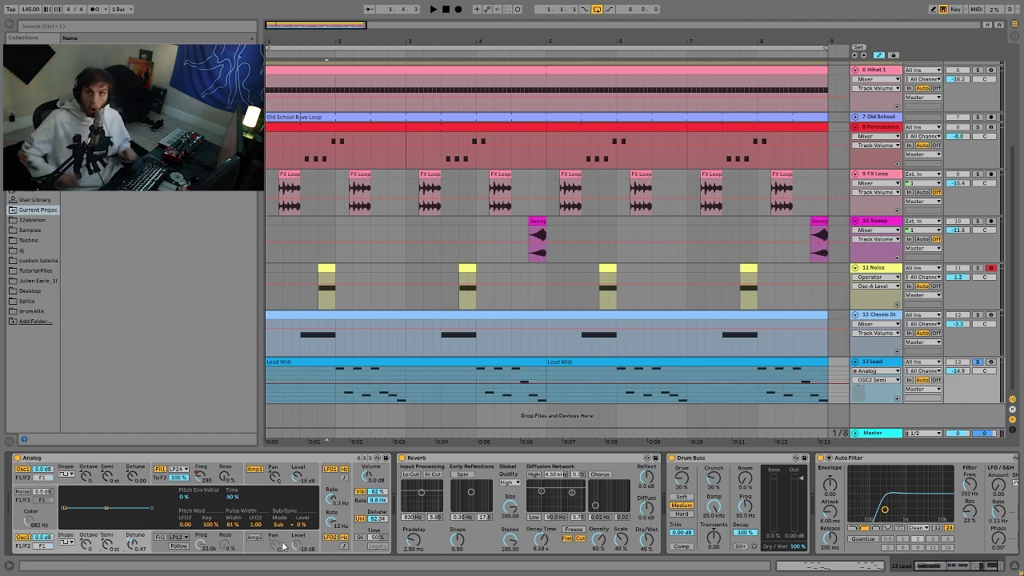
Step: Play the soloed lead from bar 2 with both Analog LFOs on, and stop playback
click(335, 397)
key(space)
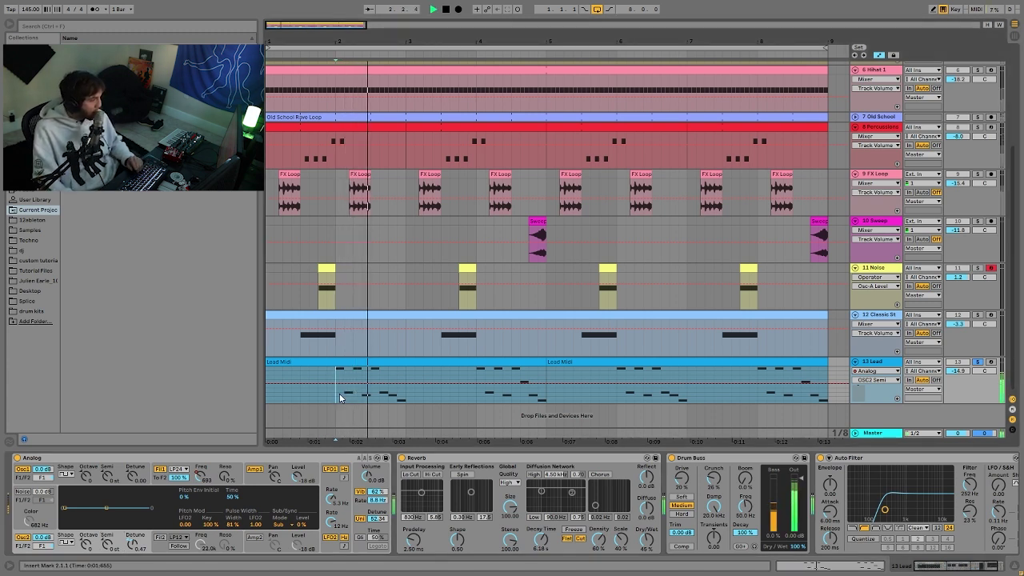
key(space)
Step: Try the soloed lead with Analog's LFO1 and LFO2 switched off, and undo both switches
click(330, 469)
click(333, 537)
key(space)
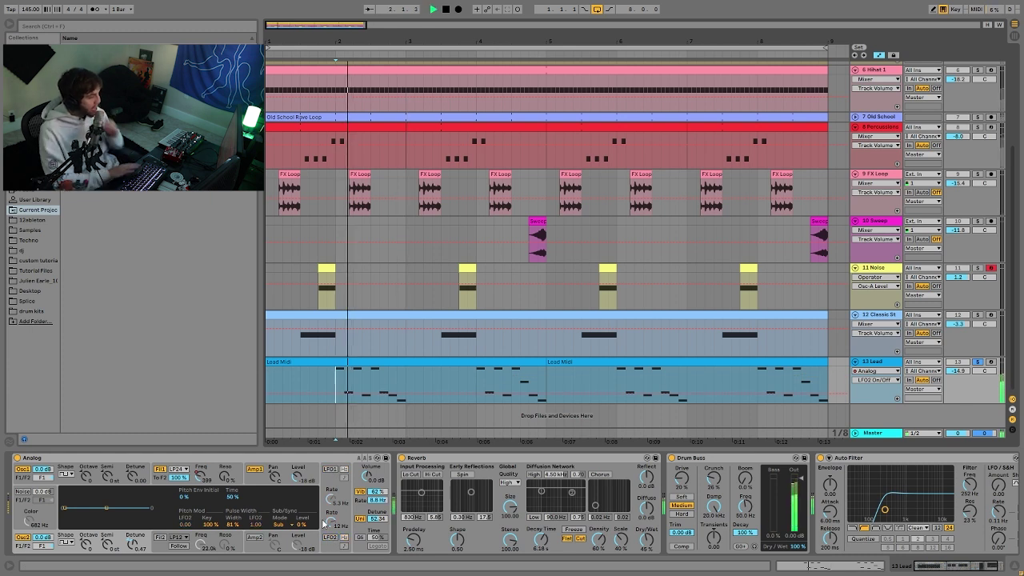
key(space)
key(ctrl+z)
key(ctrl+z)
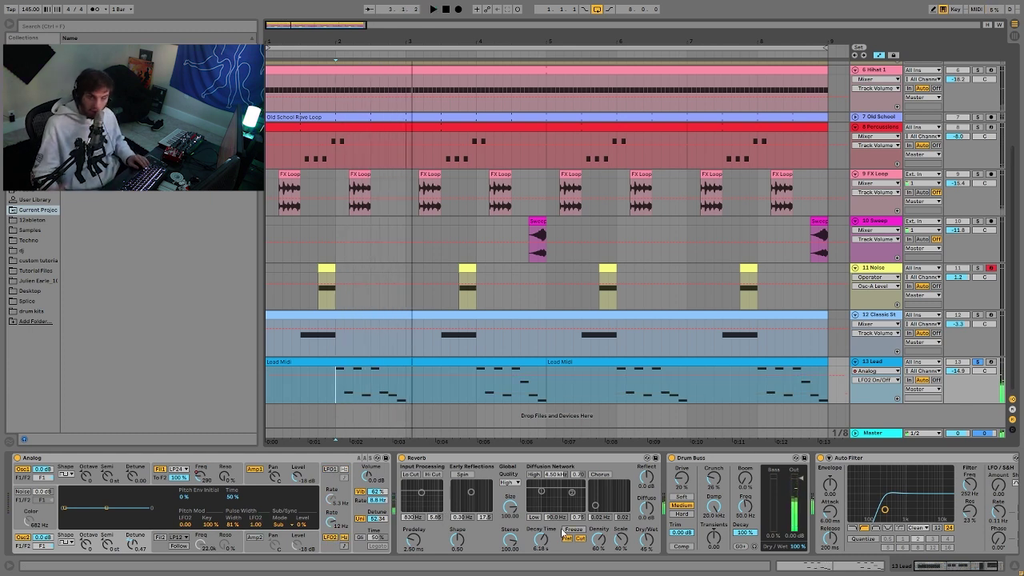
Step: Show Analog's filter 1 frequency automation and play the lead from bar 2, first soloed and in the full mix once the solo is cleared
click(171, 479)
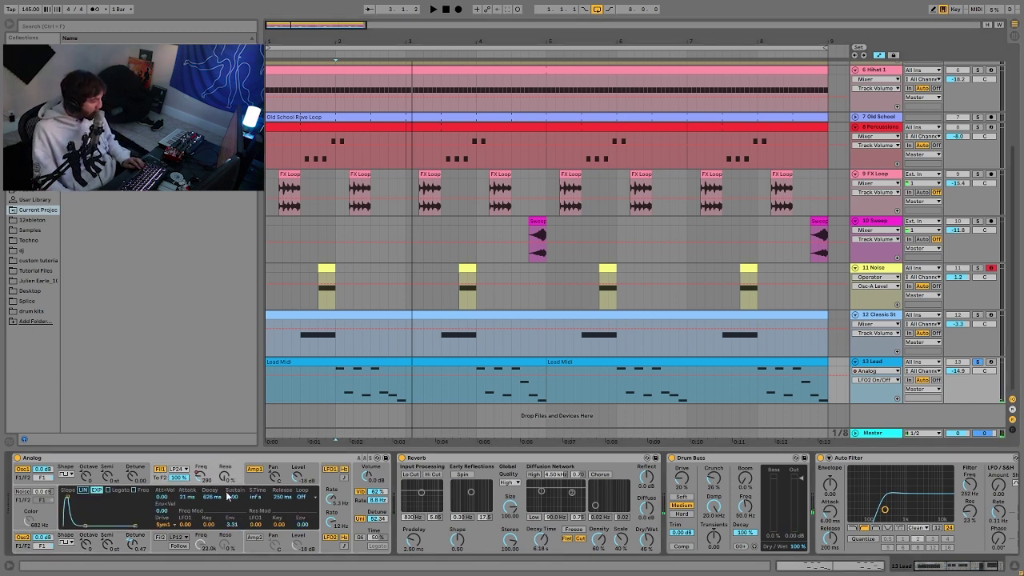
click(201, 477)
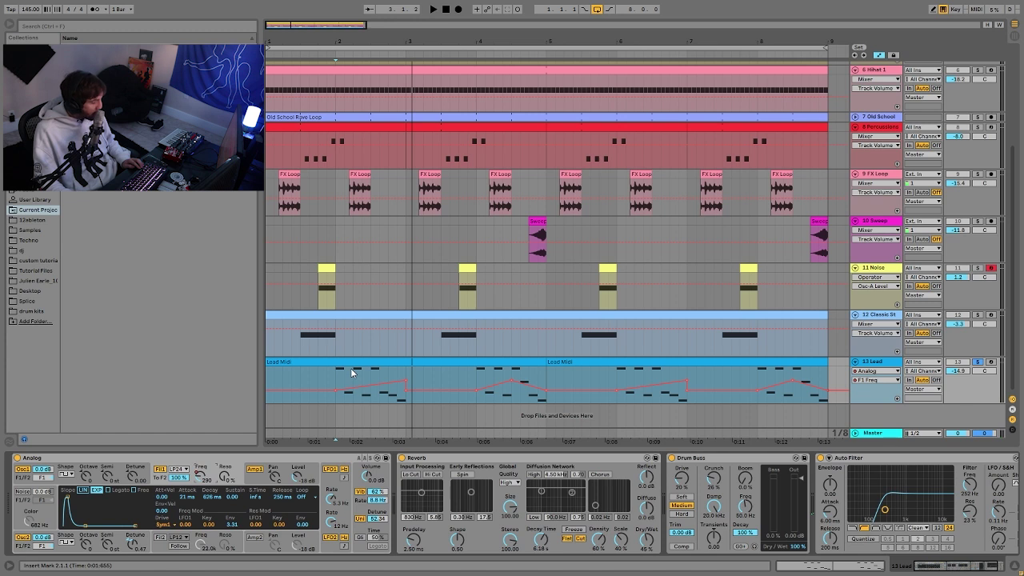
key(space)
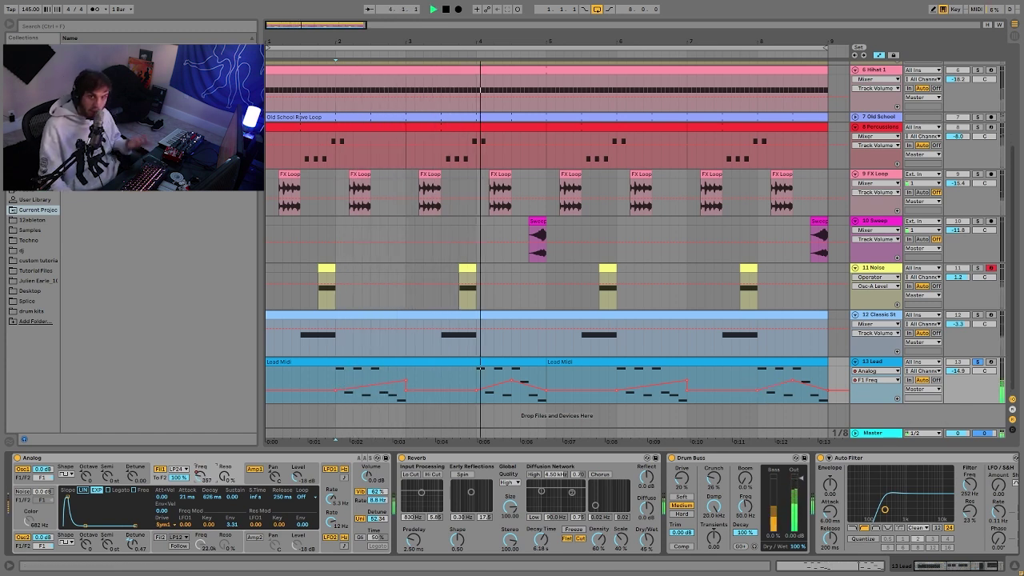
click(979, 362)
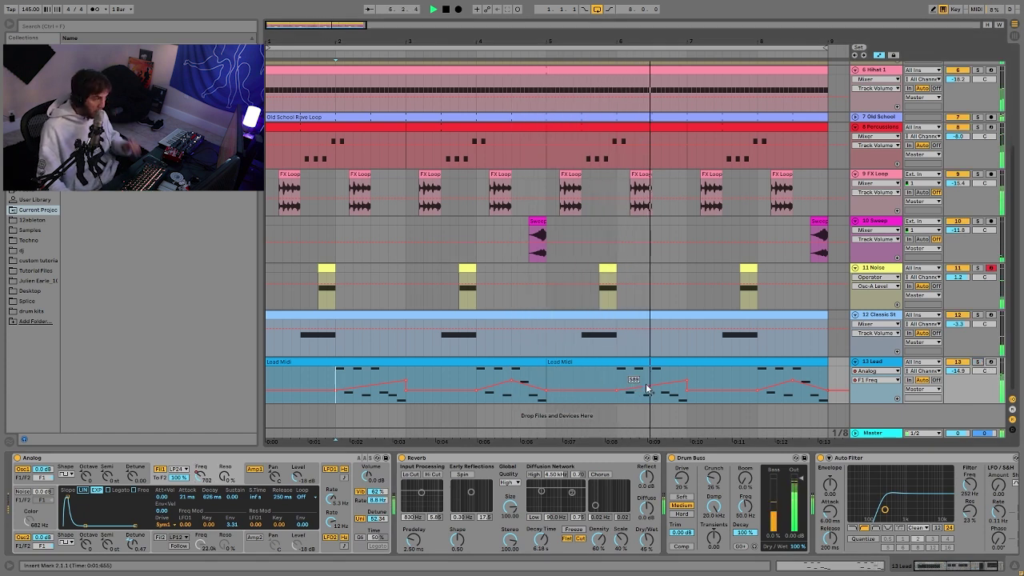
key(space)
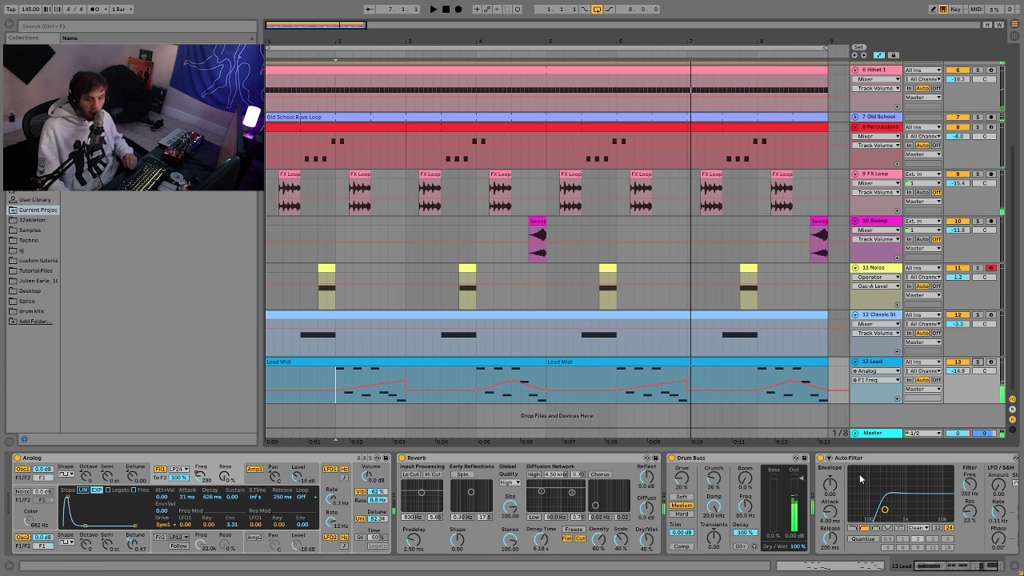
Step: Examine Analog's Amp1 envelope and the Lead's Reverb, Drum Buss and Auto Filter, and play the mix from bar 2
click(260, 481)
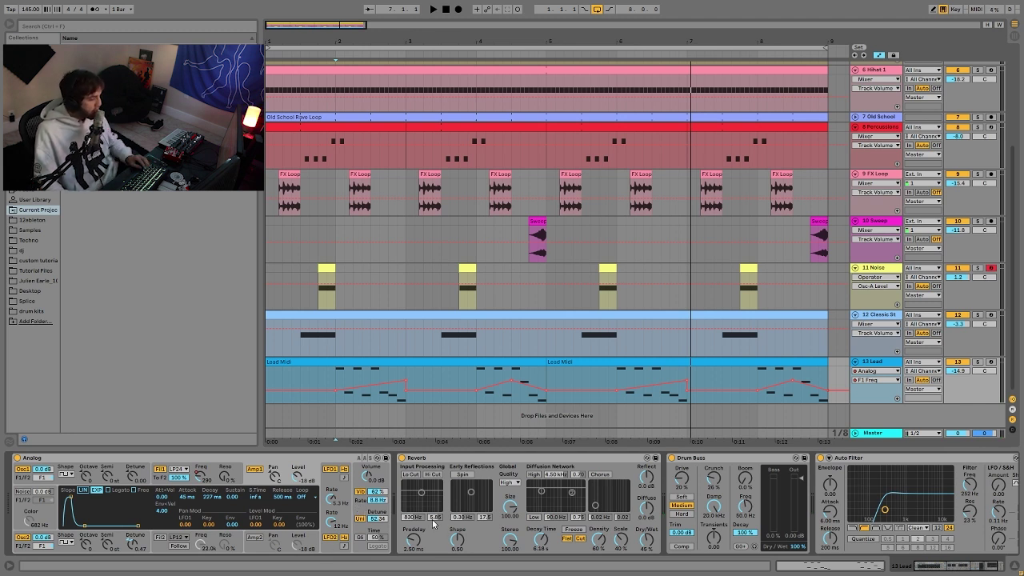
scroll(461, 496, right, 2)
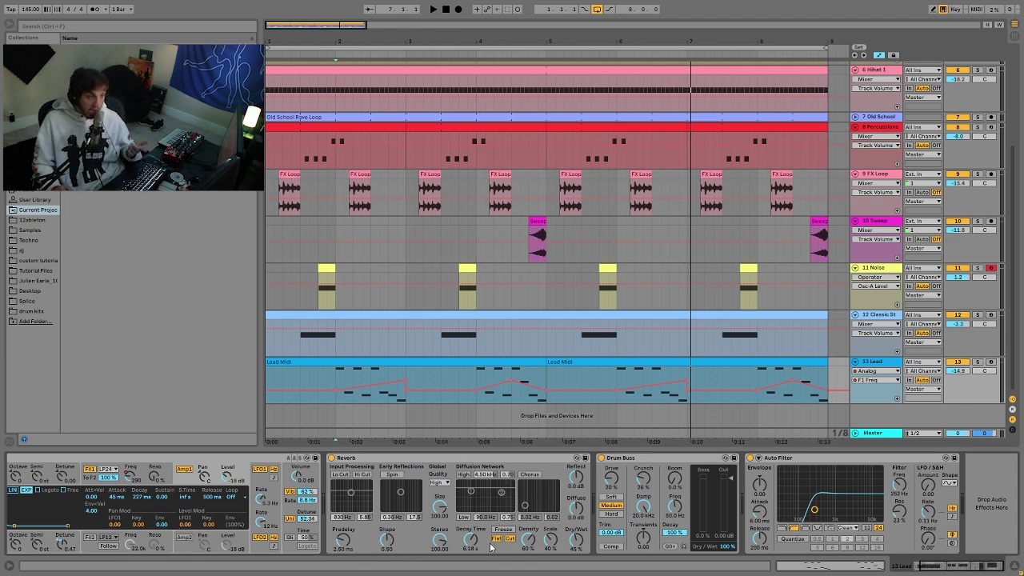
scroll(831, 379, up, 4)
scroll(835, 360, down, 4)
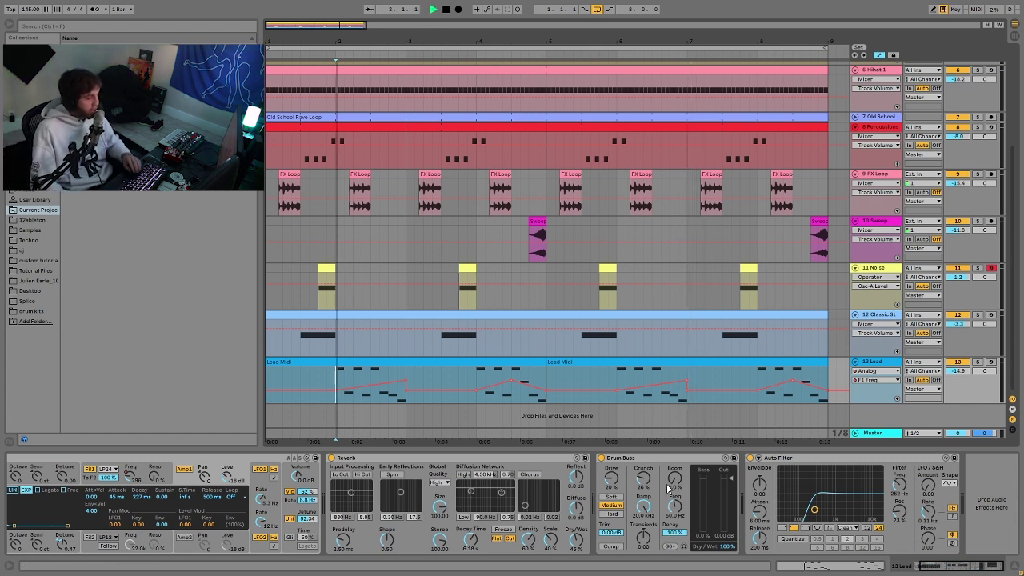
key(space)
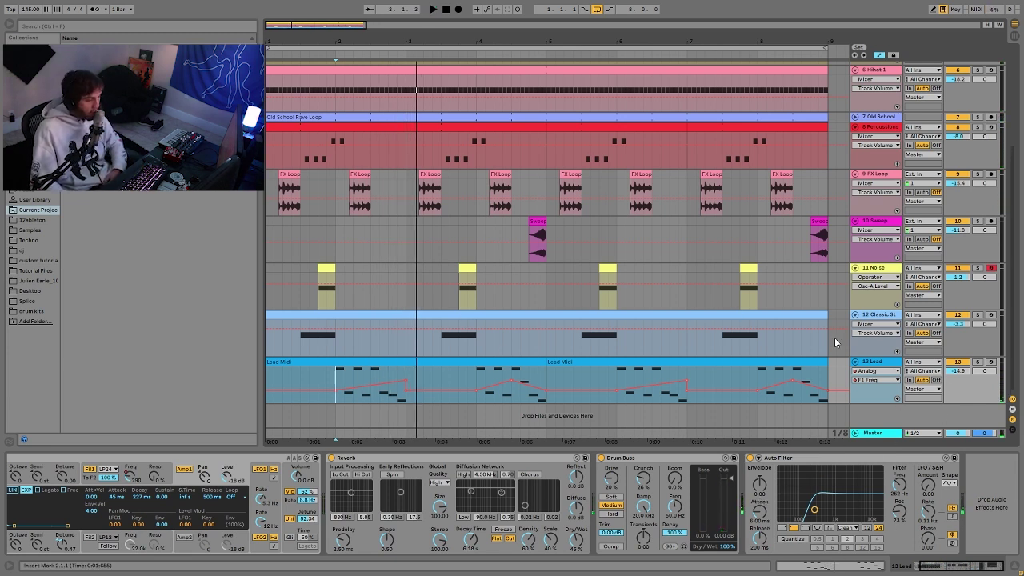
Step: Solo the distorted kick group, play it from bar 2, and clear its solo to bring in the full mix
scroll(930, 80, up, 5)
click(978, 66)
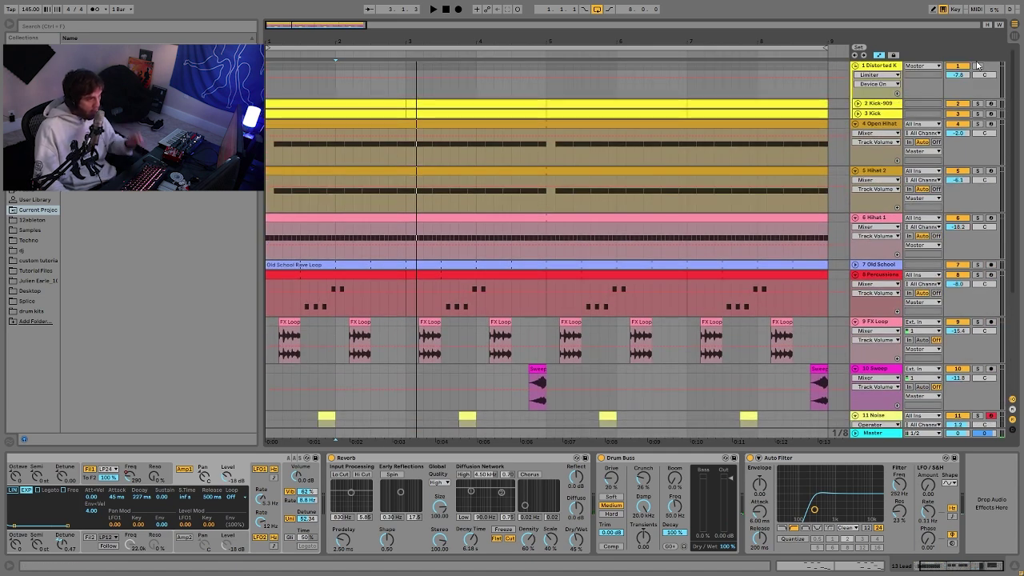
key(space)
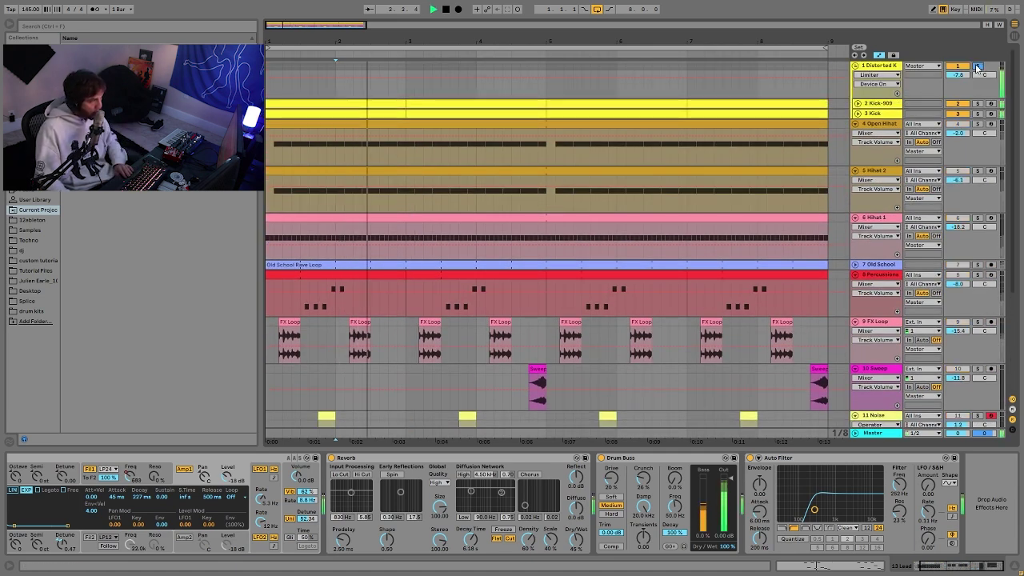
click(978, 65)
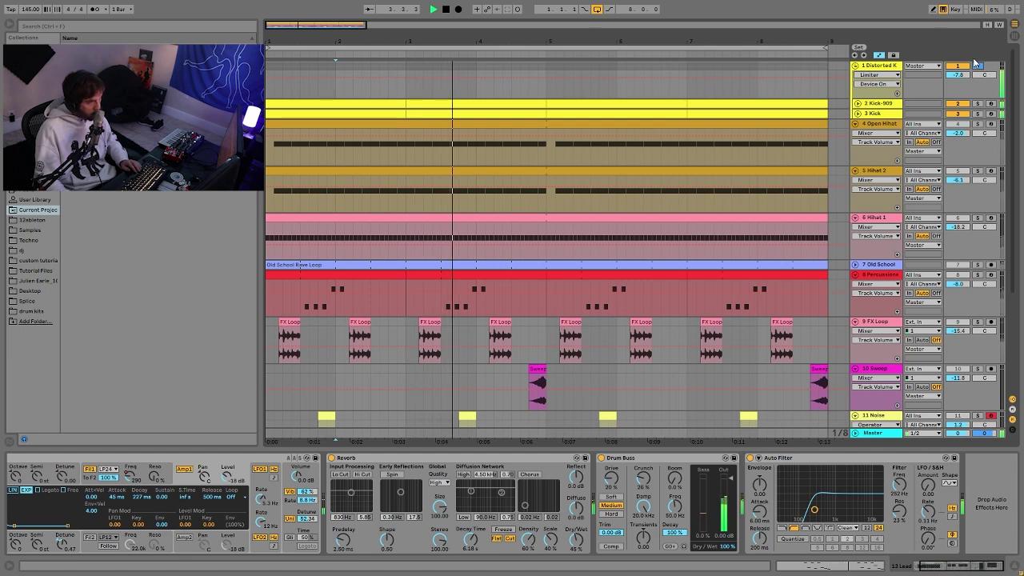
scroll(903, 384, down, 5)
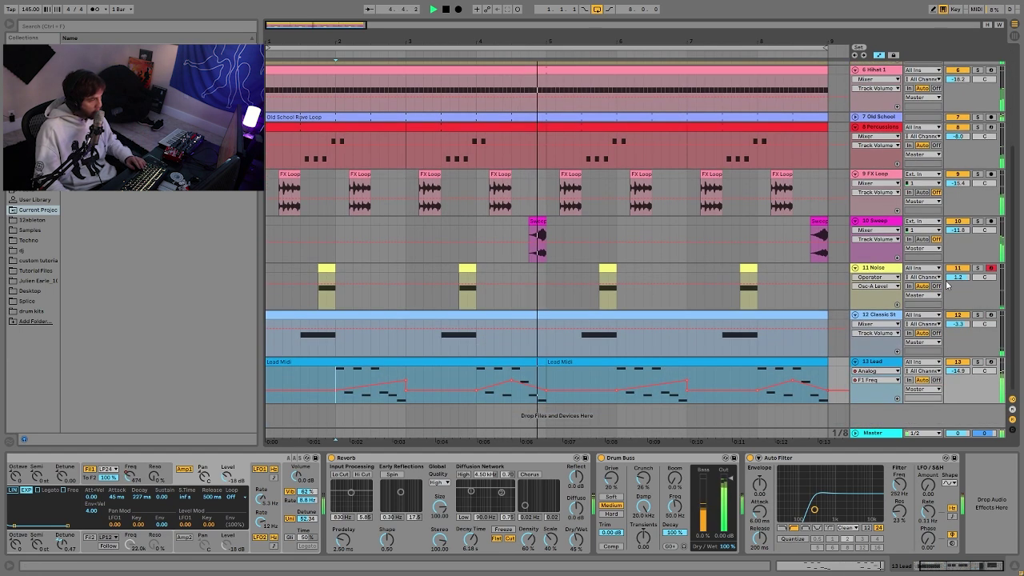